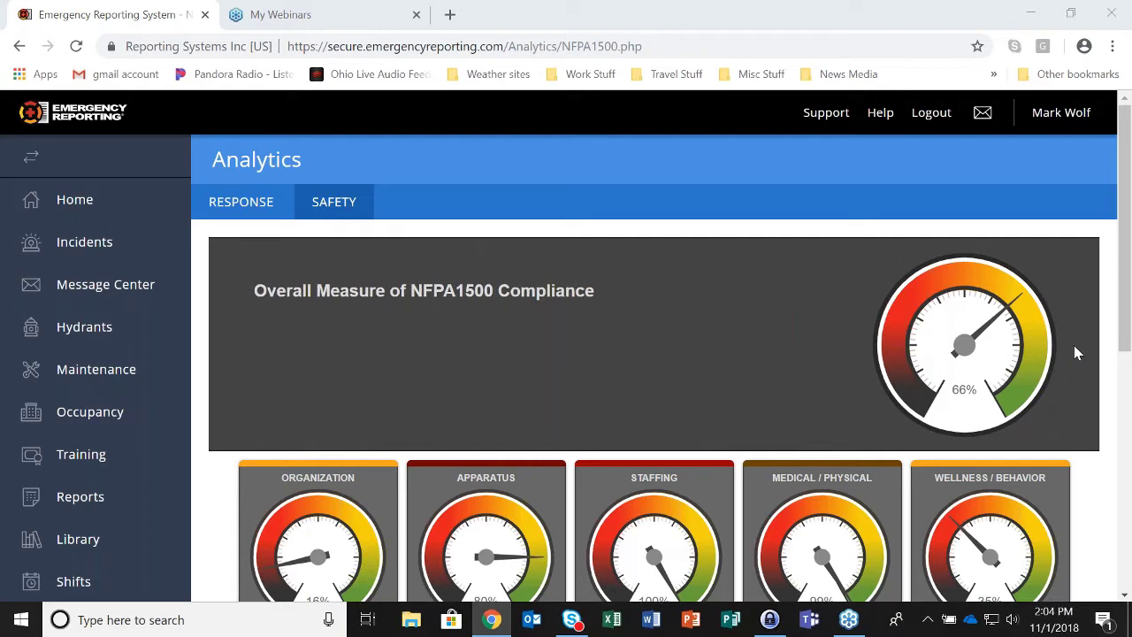
pyautogui.scroll(-2, 1073, 344)
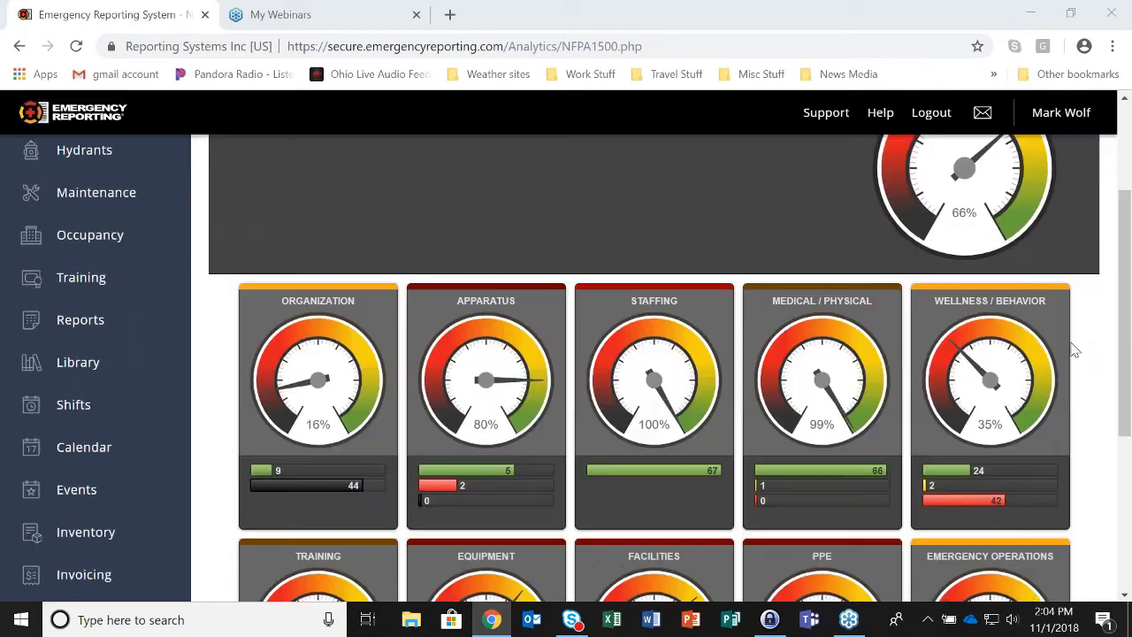
pyautogui.scroll(-1, 1074, 349)
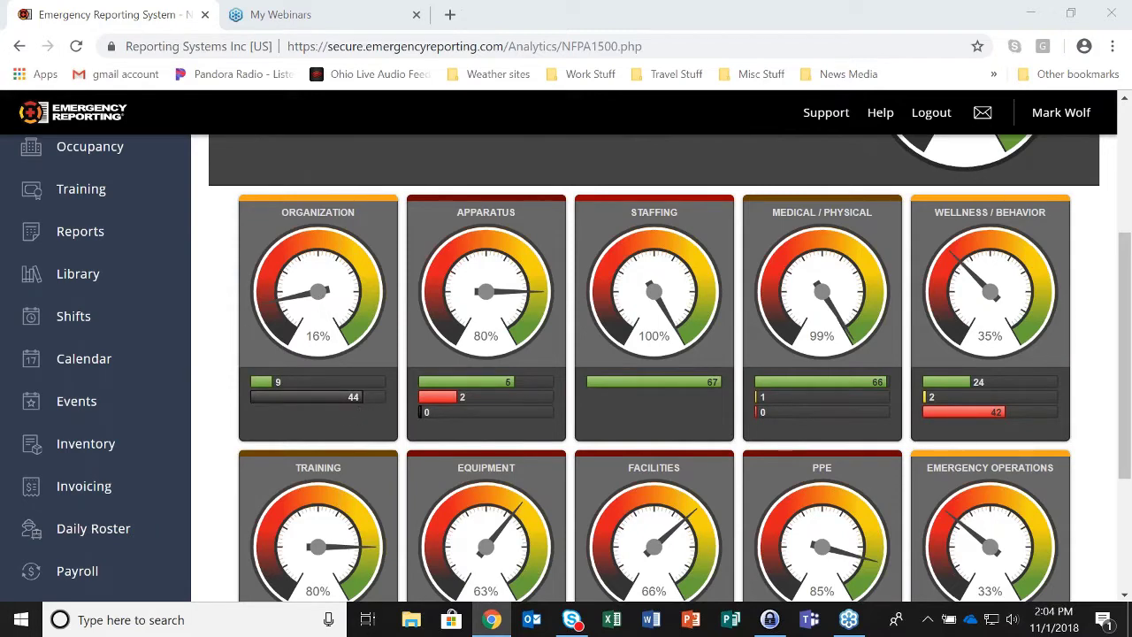
pyautogui.moveTo(300, 397)
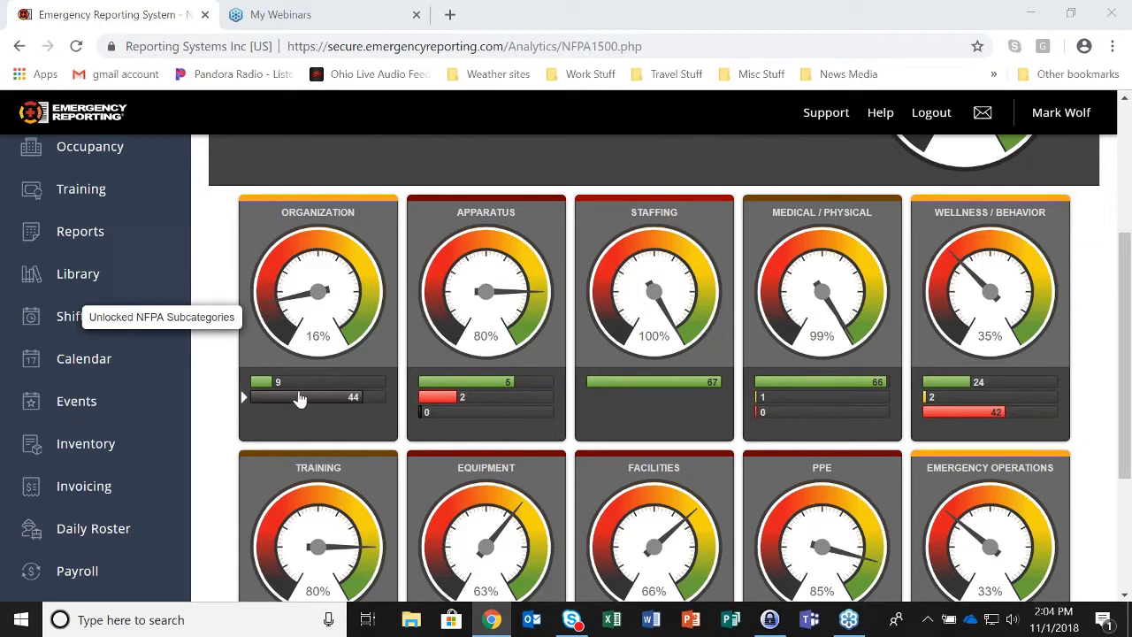
pyautogui.moveTo(260, 387)
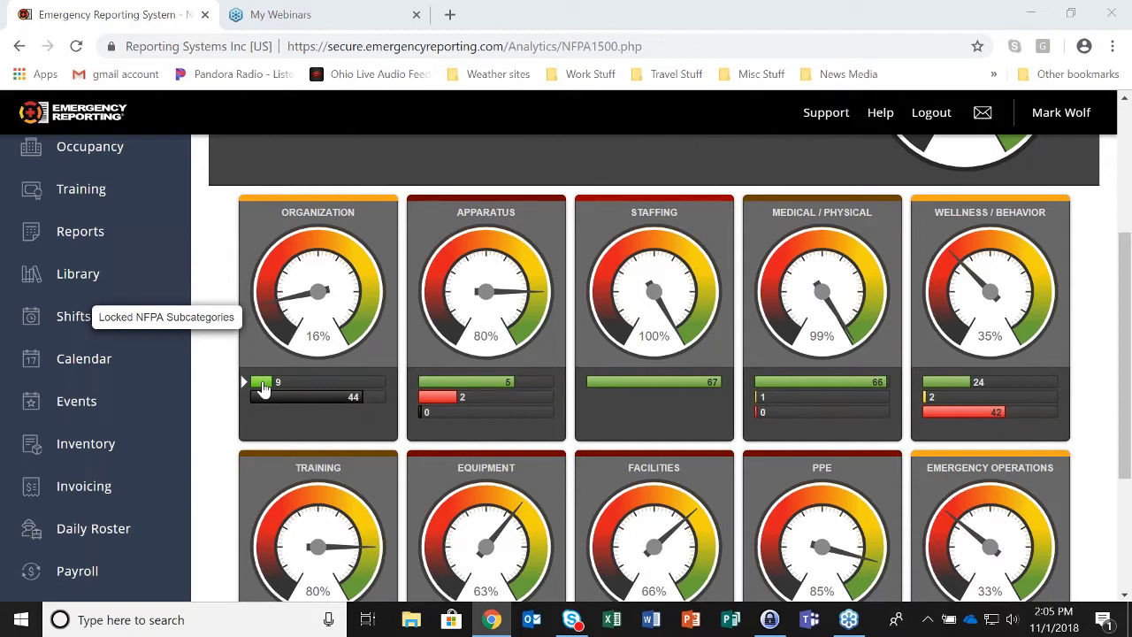
pyautogui.rightClick(103, 16)
# - Duplicate the dashboard tab and go to the document Library in the new tab
pyautogui.click(123, 84)
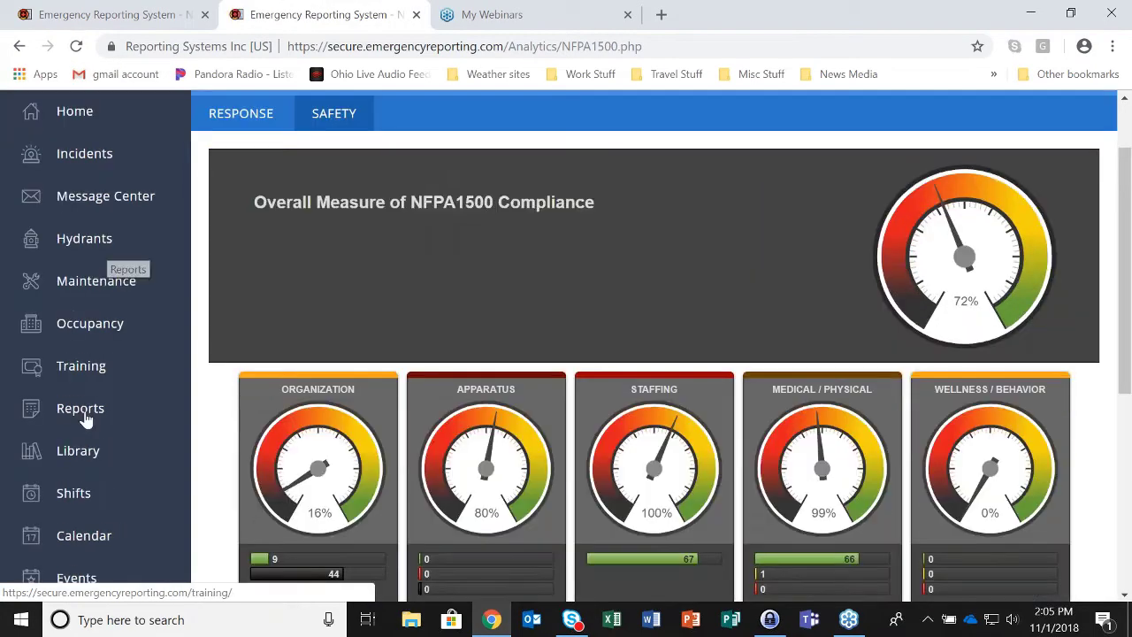
pyautogui.click(77, 450)
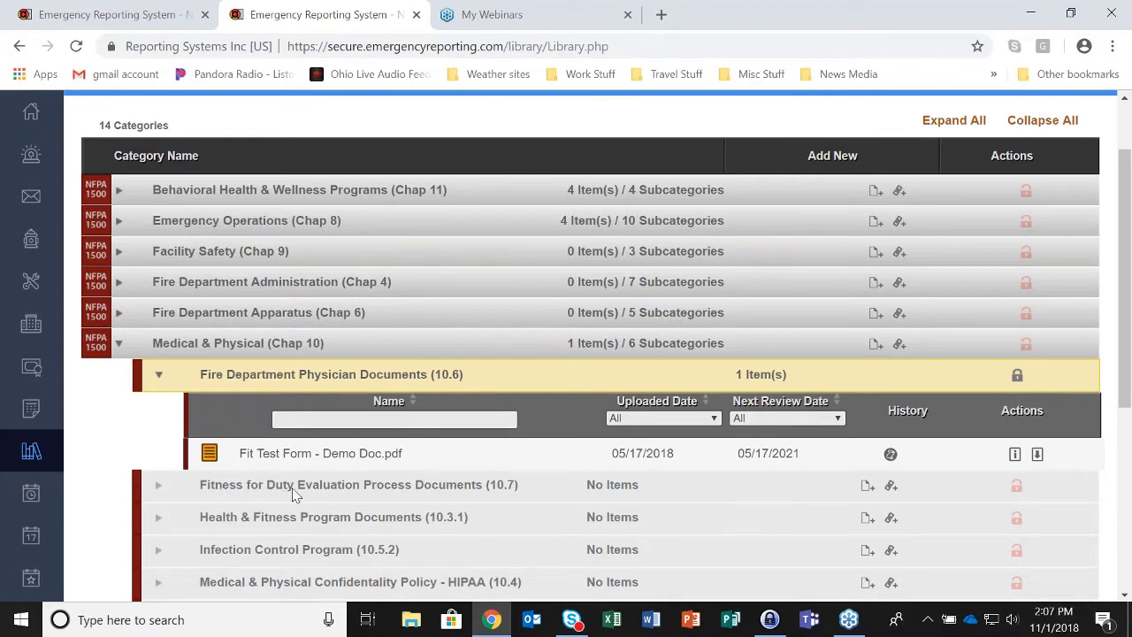
# - Attach the 7.05 - 2 Pc. Engine Co. PDF from Demo Documents to the Fitness for Duty (10.7) row
pyautogui.click(867, 486)
pyautogui.click(493, 207)
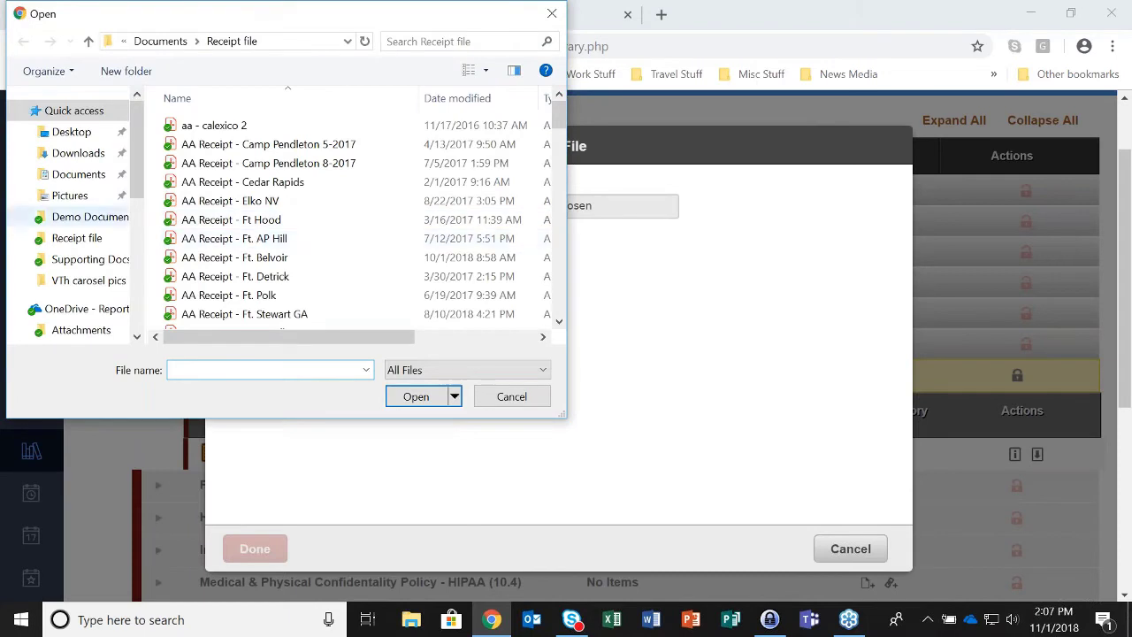
pyautogui.scroll(-3, 75, 216)
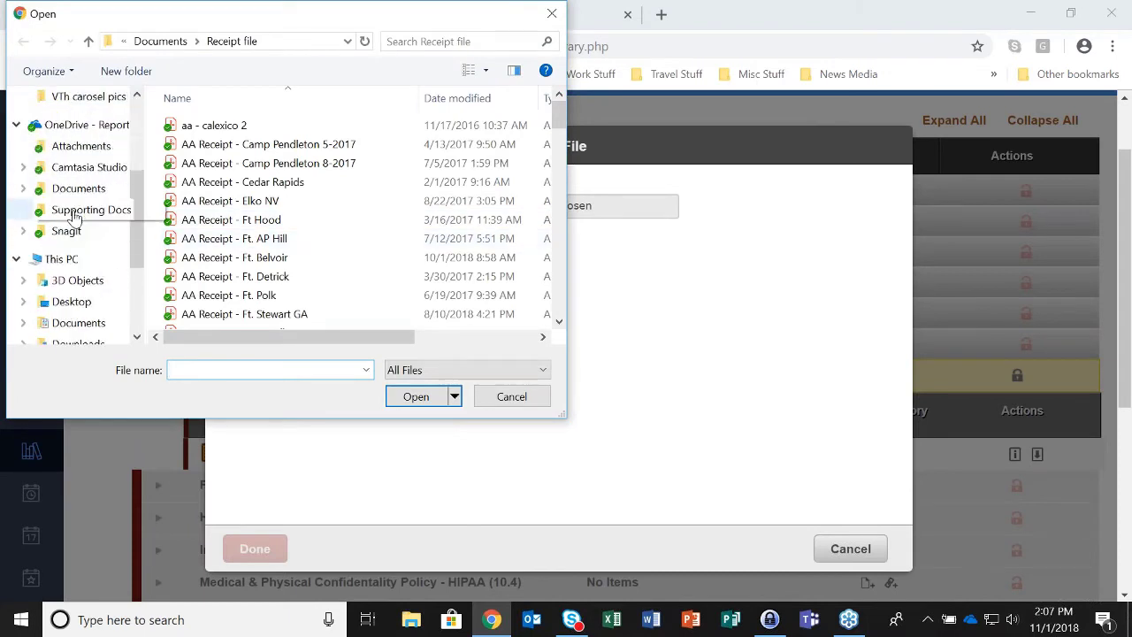
pyautogui.click(24, 188)
pyautogui.click(92, 181)
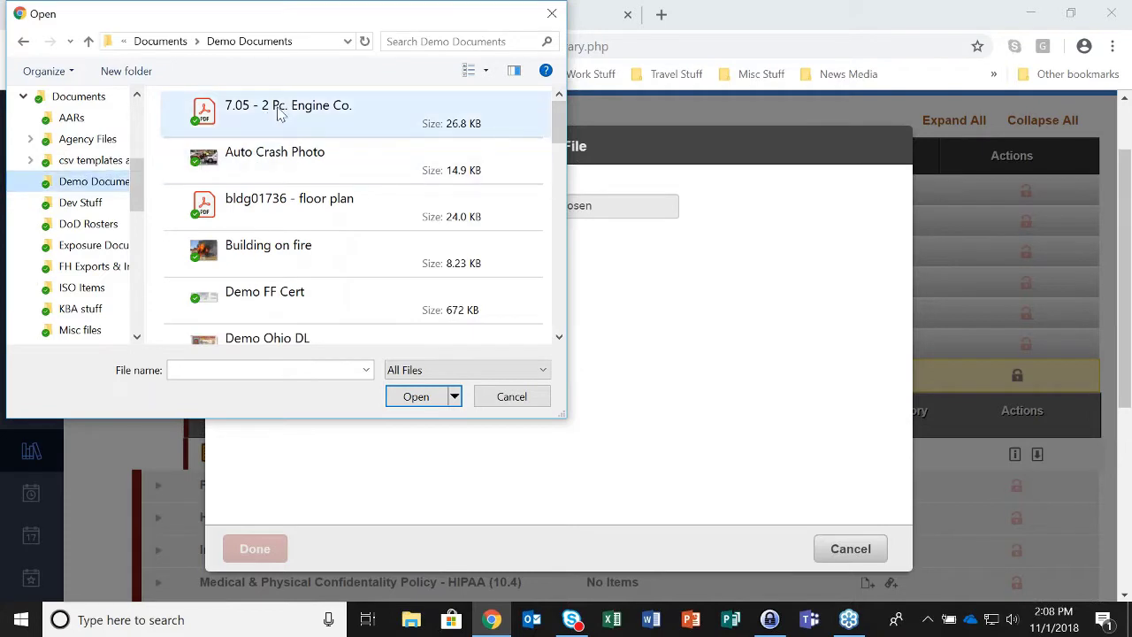
pyautogui.click(277, 114)
pyautogui.click(431, 397)
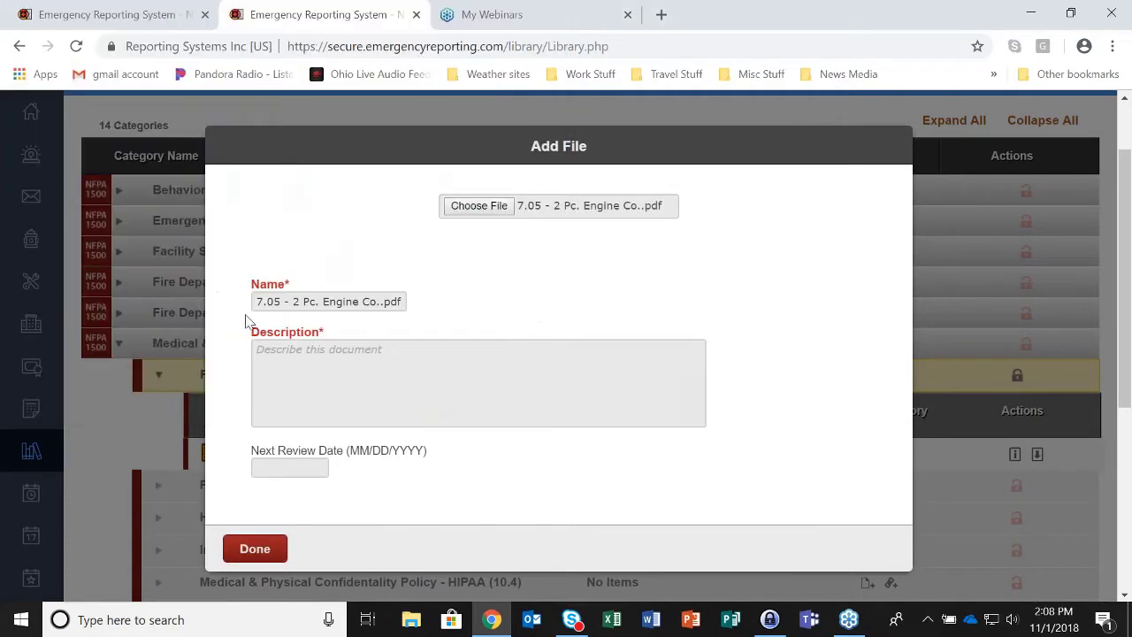
# - Give the upload description 'Test entry' and next review date 01/01/2020, then save it
pyautogui.click(275, 350)
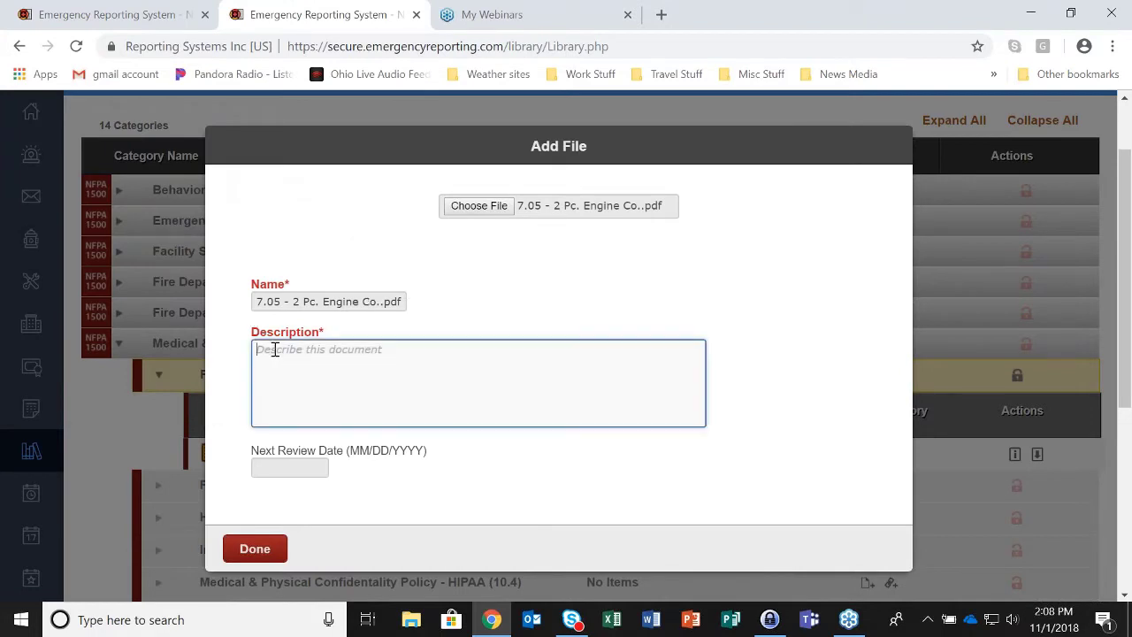
pyautogui.write('Test')
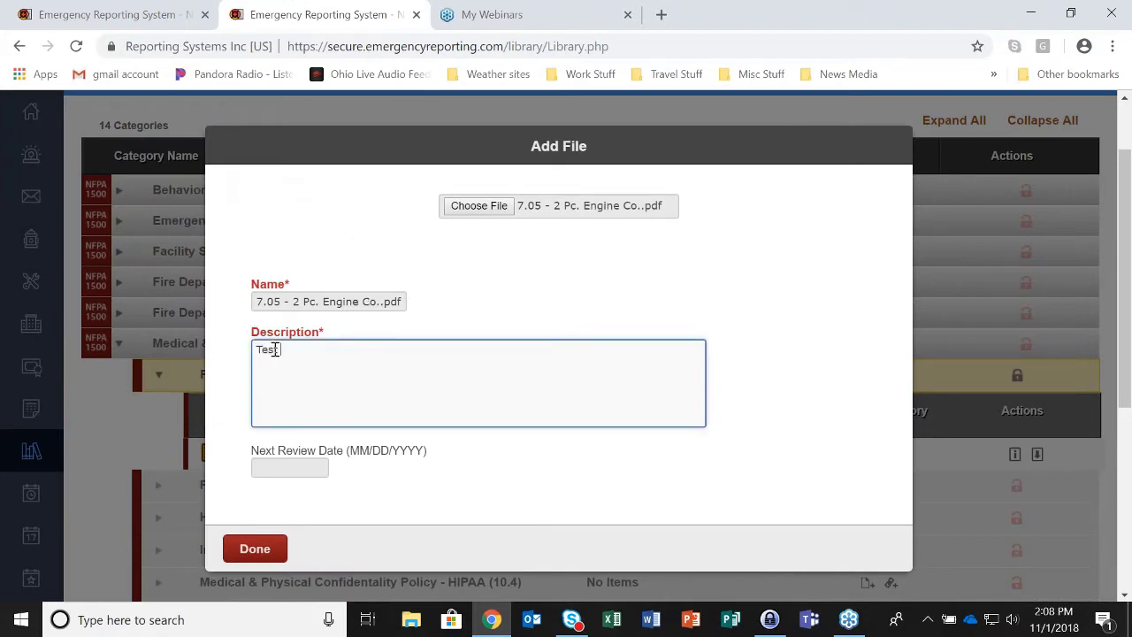
pyautogui.write(' entry')
pyautogui.click(274, 467)
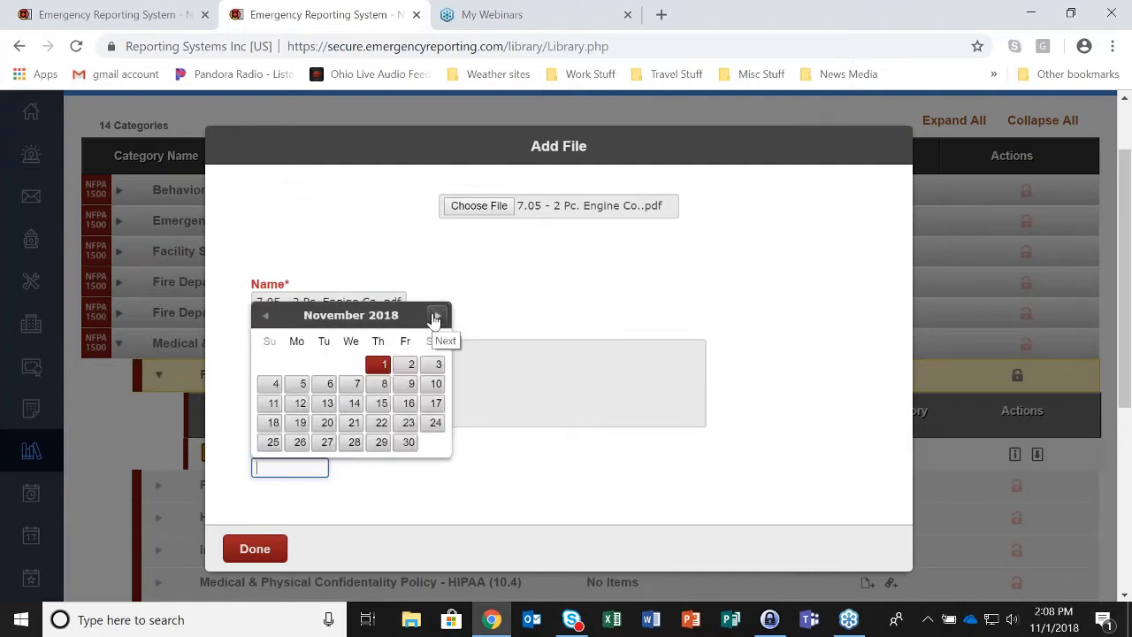
pyautogui.write('01/01/201')
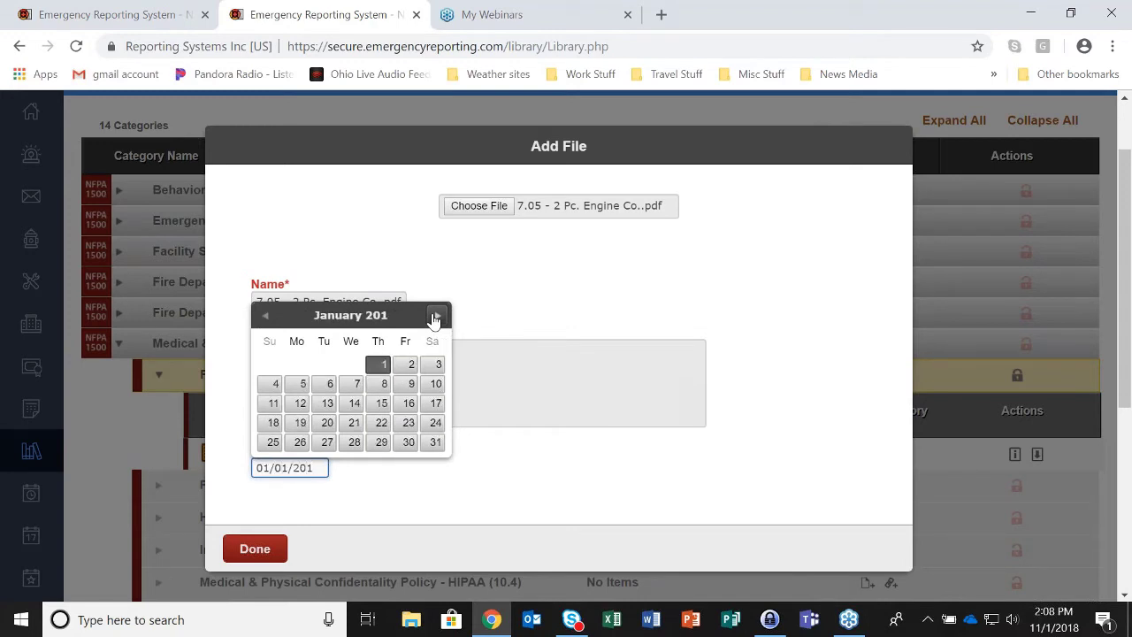
pyautogui.press('BackSpace')
pyautogui.write('20')
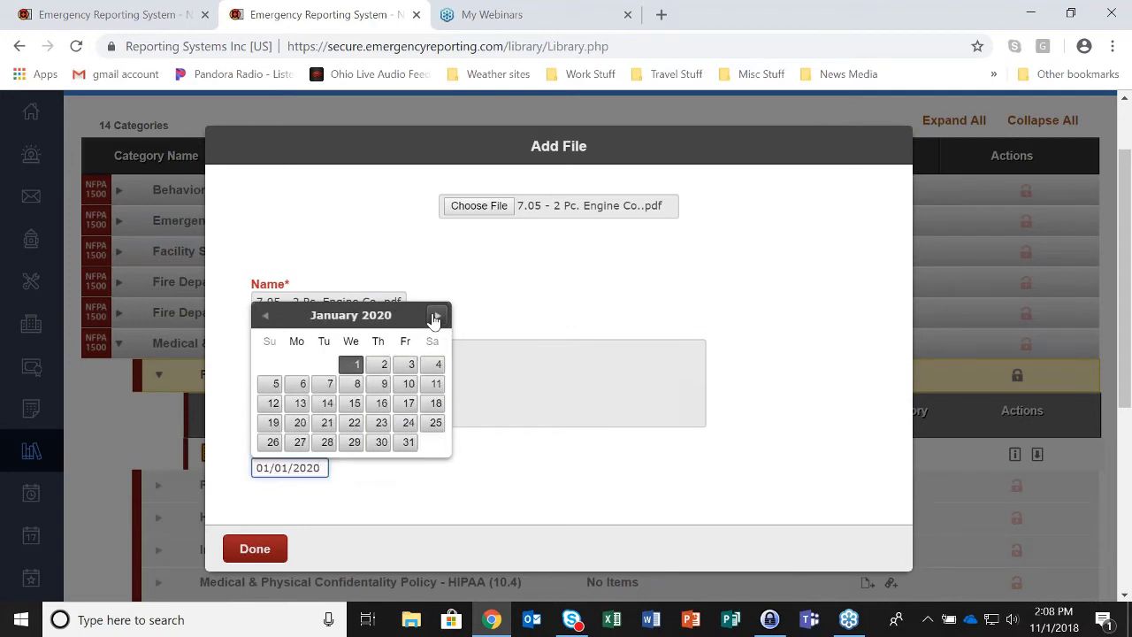
pyautogui.scroll(1, 535, 434)
pyautogui.scroll(-2, 624, 374)
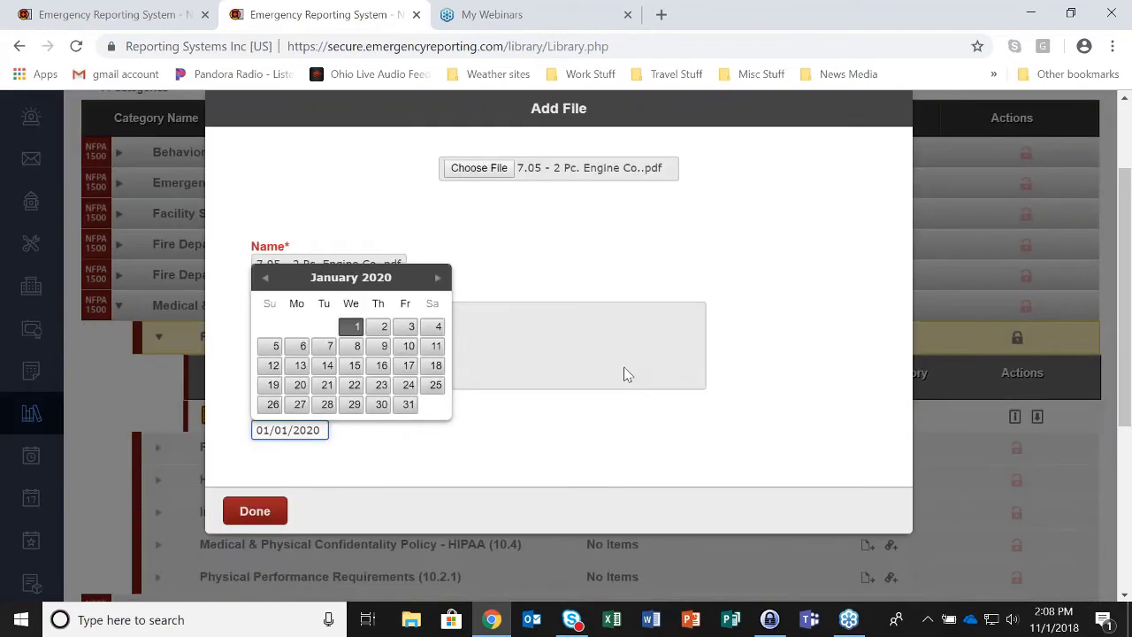
pyautogui.scroll(-2, 624, 374)
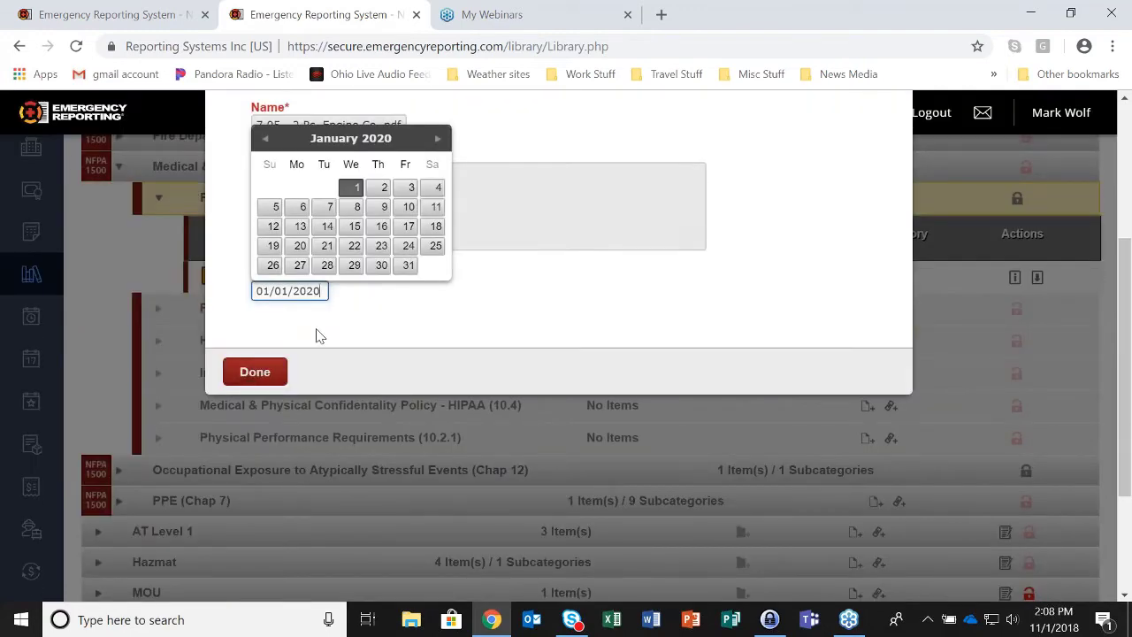
pyautogui.click(548, 423)
pyautogui.scroll(3, 549, 422)
pyautogui.scroll(-1, 548, 423)
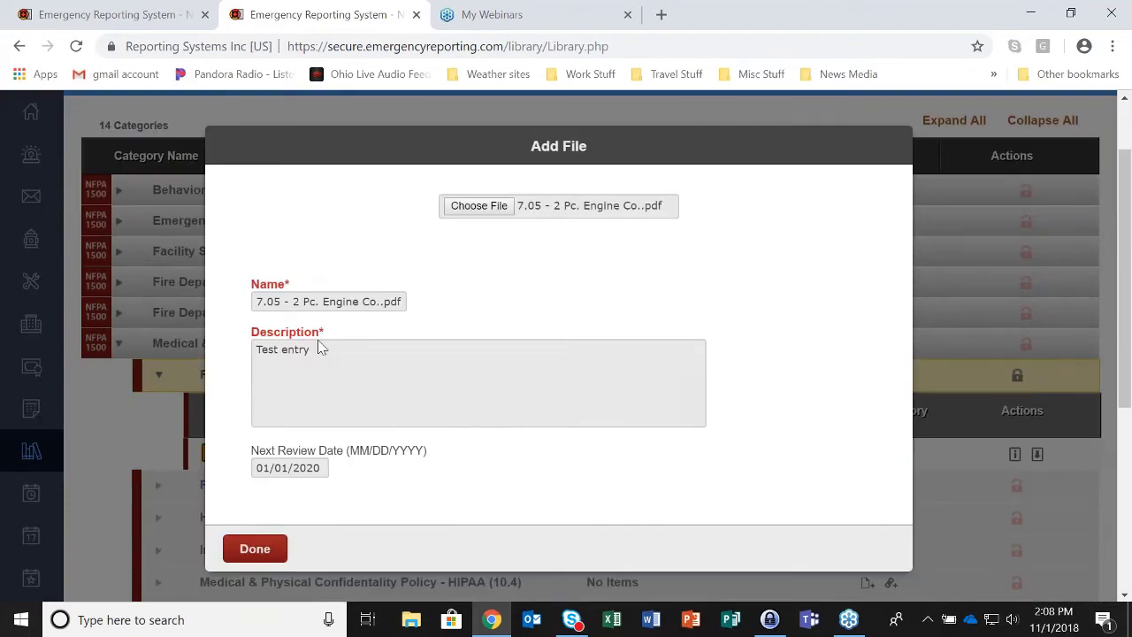
pyautogui.click(256, 549)
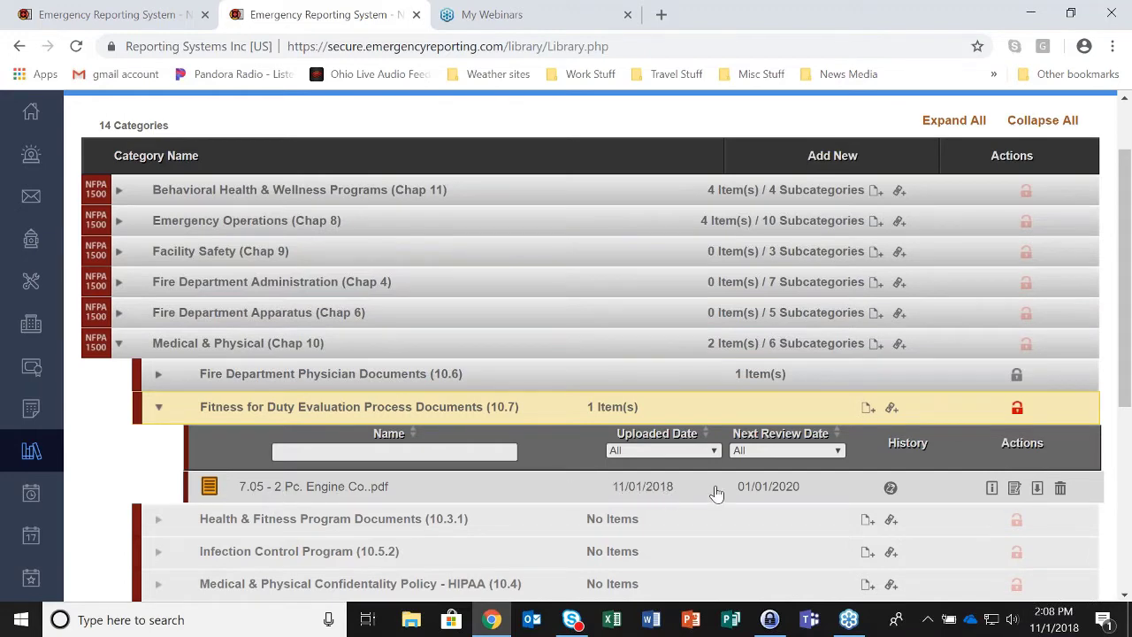
# - Lock Fitness for Duty (10.7) with the account password and return to the dashboard tab
pyautogui.click(1017, 409)
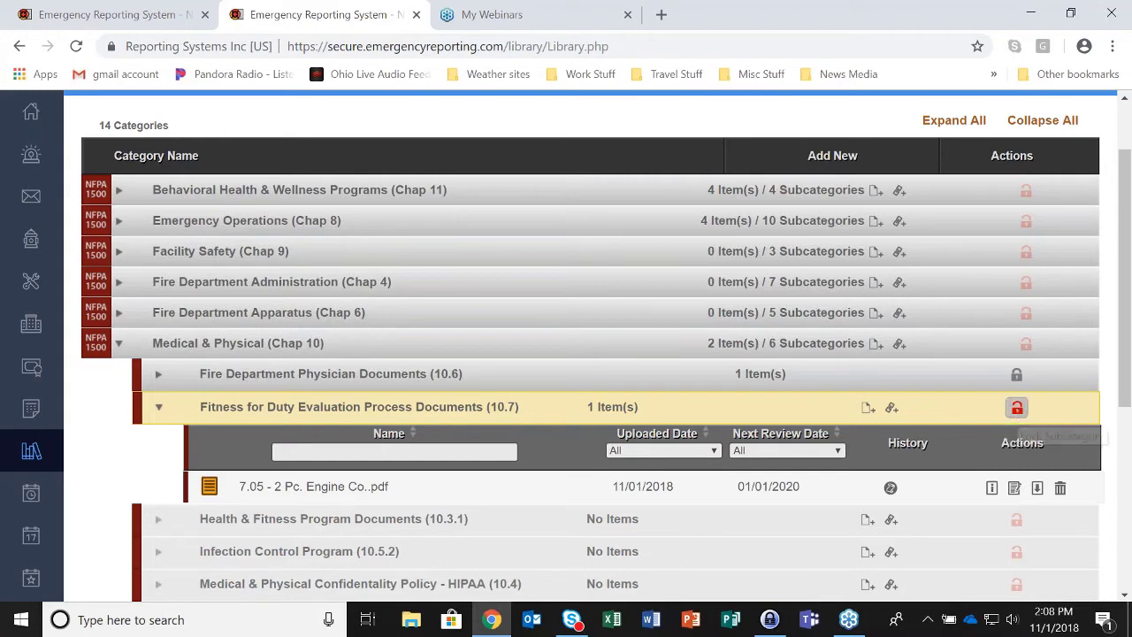
pyautogui.write('••••')
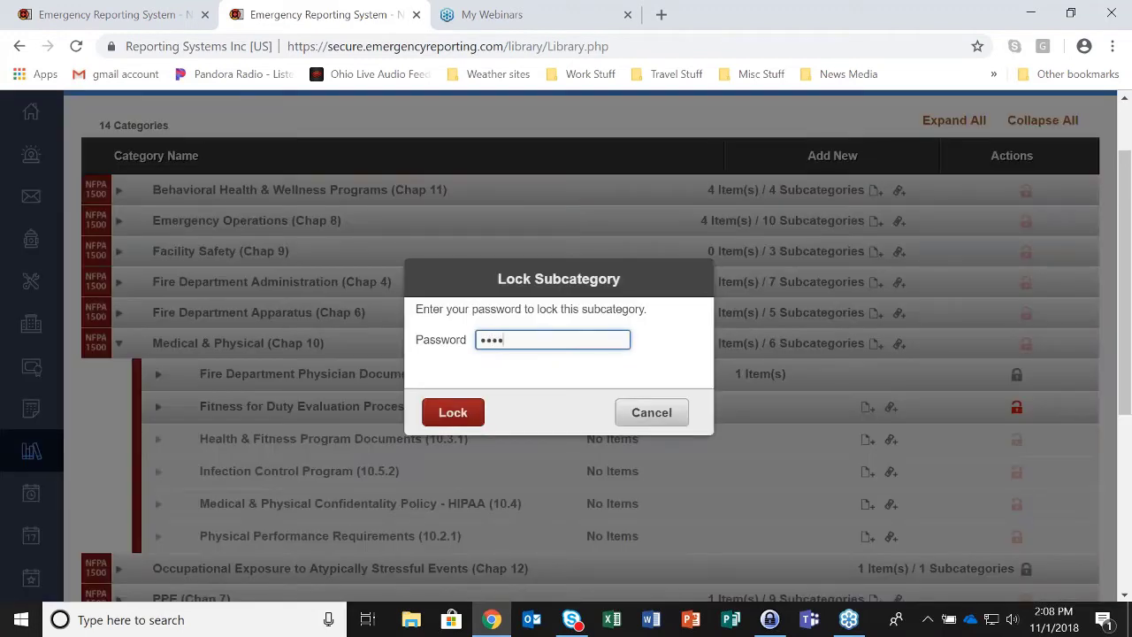
pyautogui.write('••••')
pyautogui.click(467, 416)
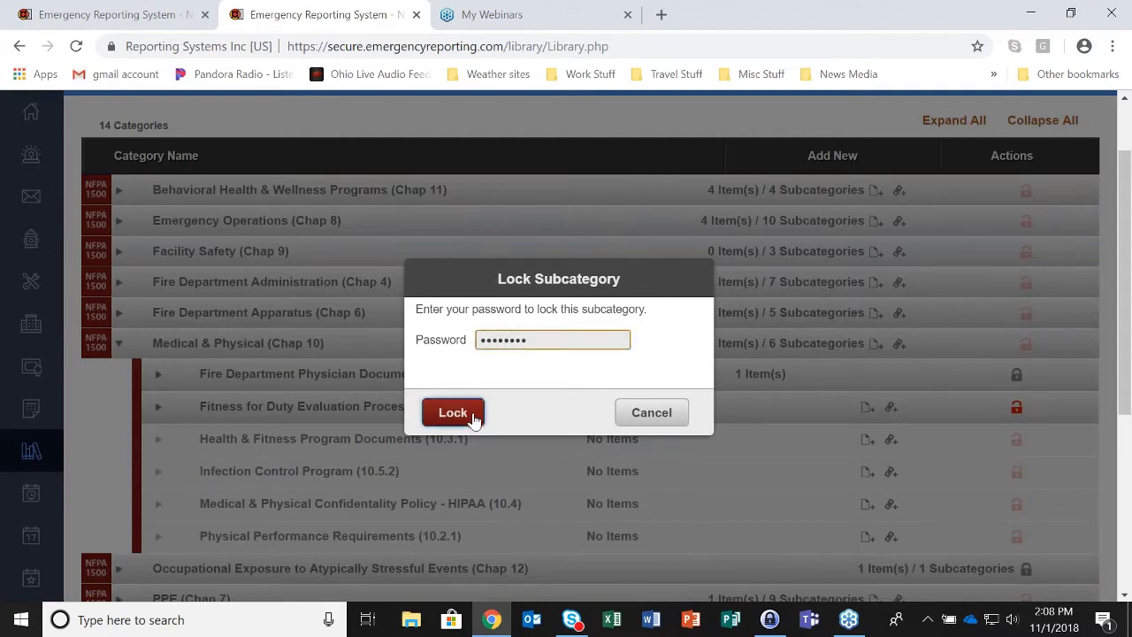
pyautogui.click(452, 413)
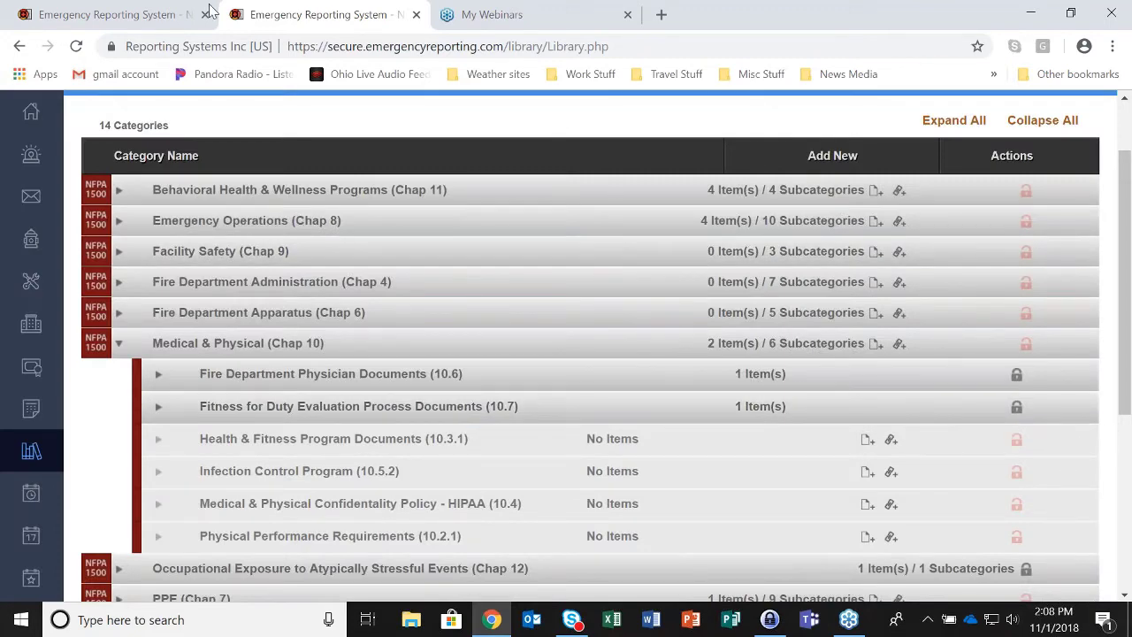
pyautogui.click(76, 16)
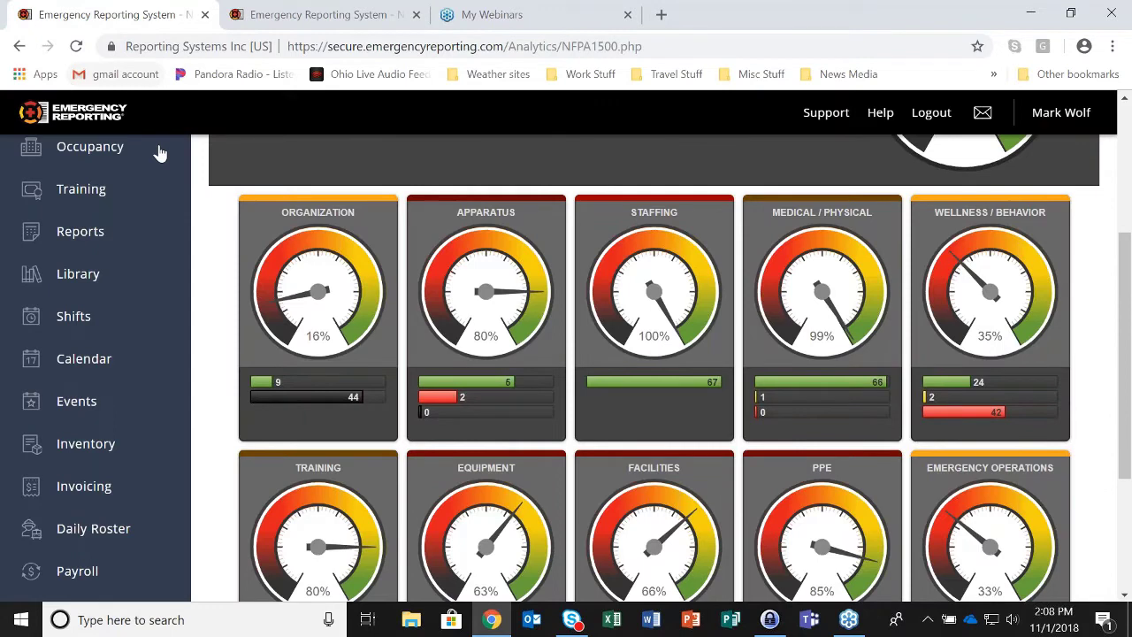
# - Reload the dashboard and review the 10 locked Organization subcategories behind the 18% gauge
pyautogui.click(76, 46)
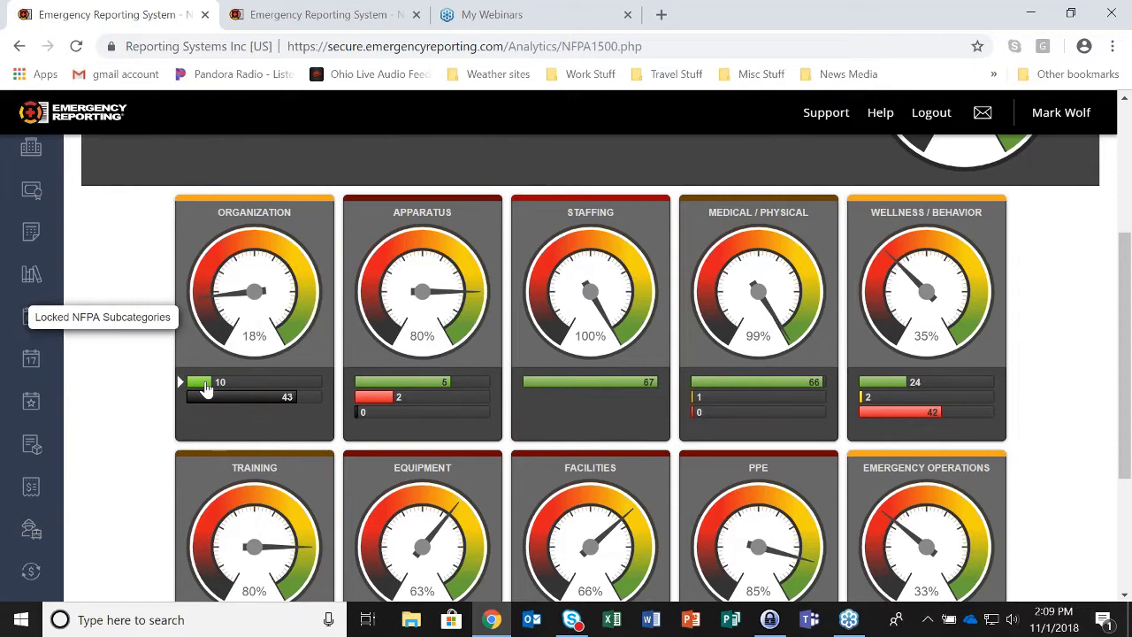
pyautogui.click(205, 389)
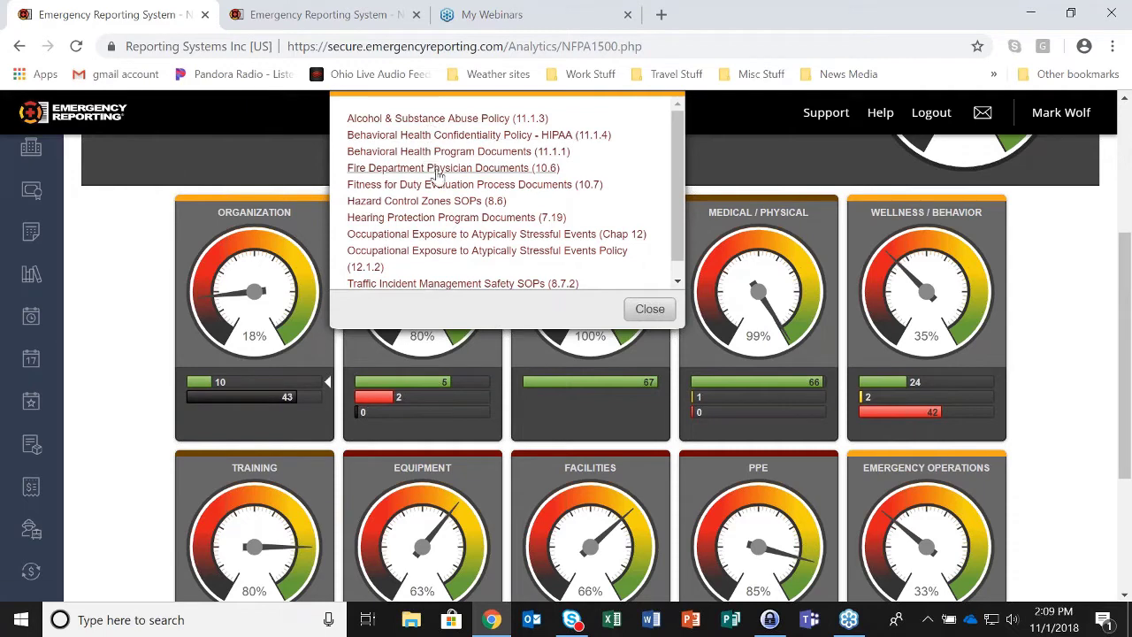
pyautogui.scroll(-1, 437, 175)
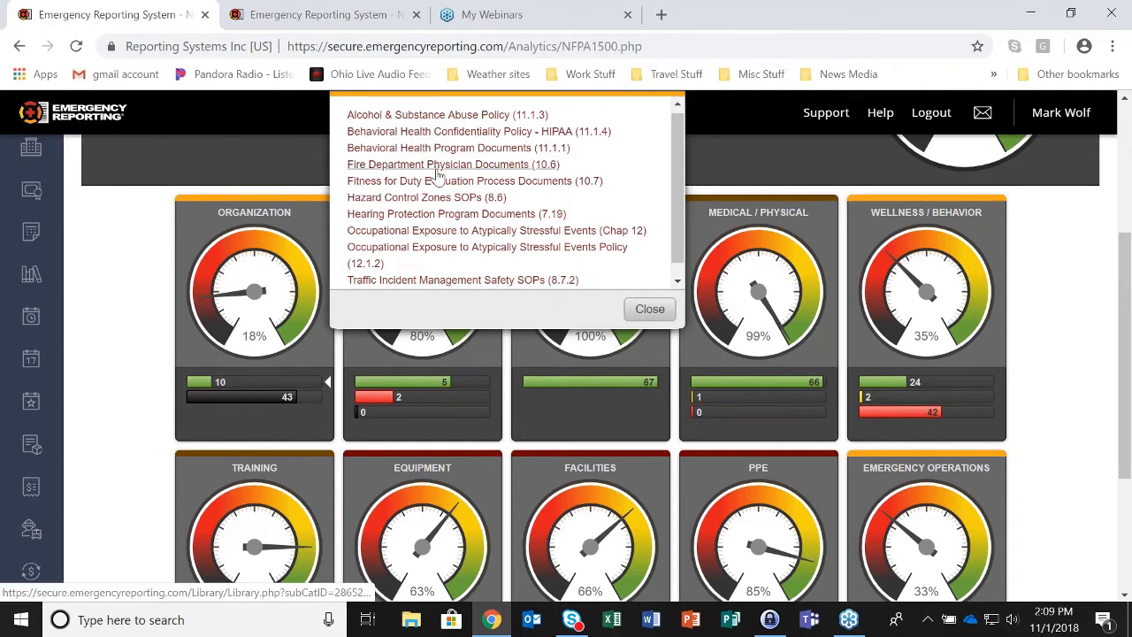
pyautogui.scroll(-1, 437, 174)
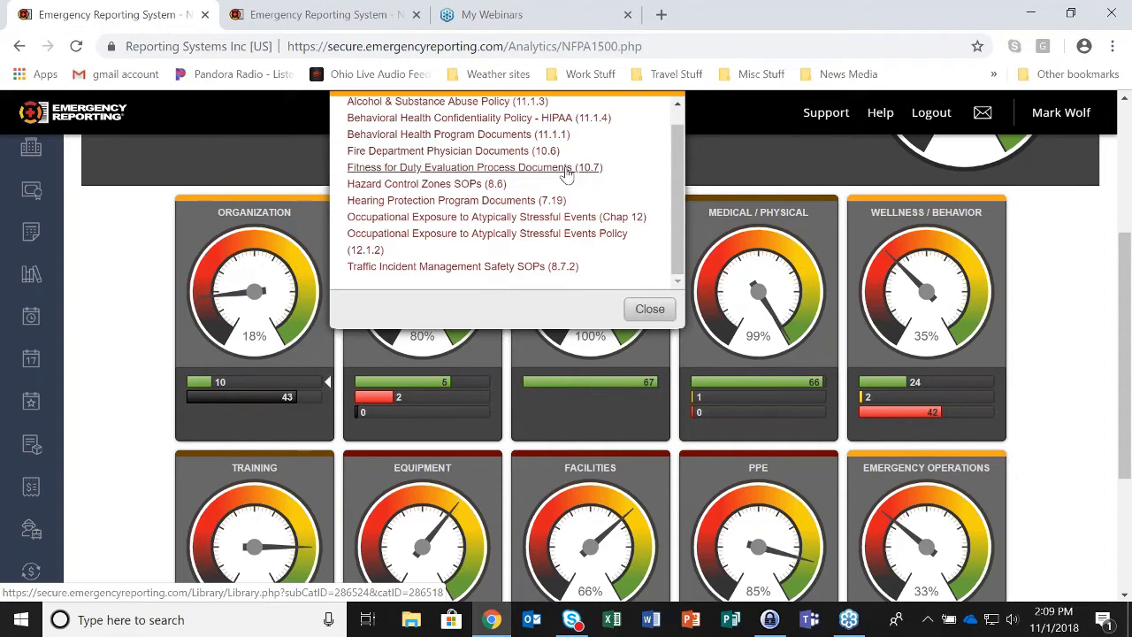
pyautogui.click(650, 310)
pyautogui.moveTo(249, 404)
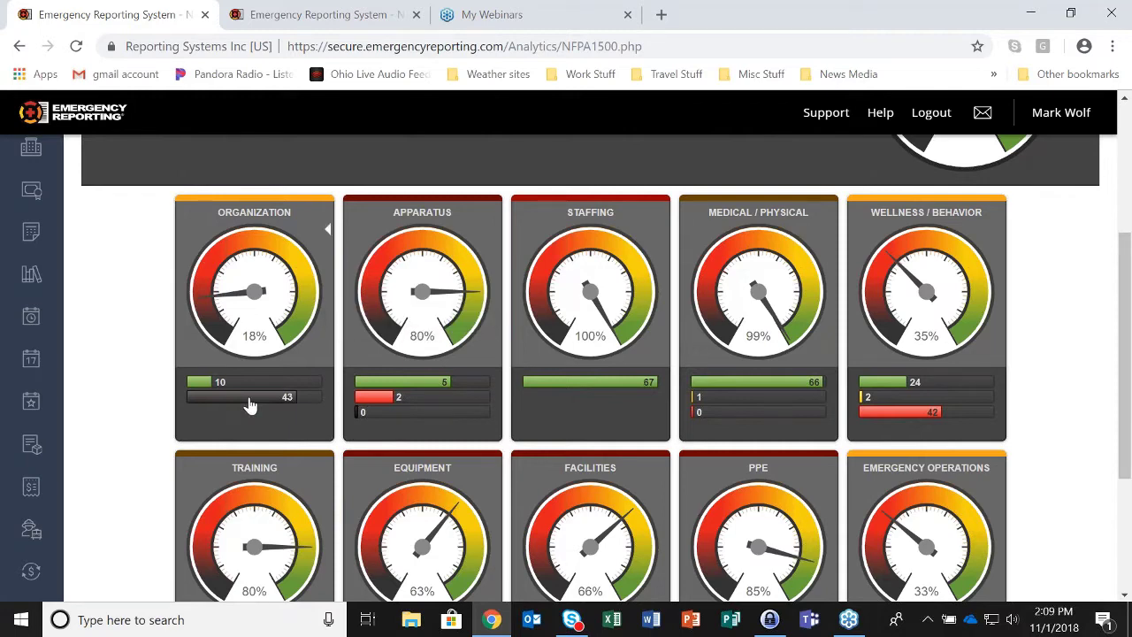
# - Review the 43 unlocked Organization subcategories, then return to the Library tab
pyautogui.scroll(1, 250, 404)
pyautogui.click(250, 404)
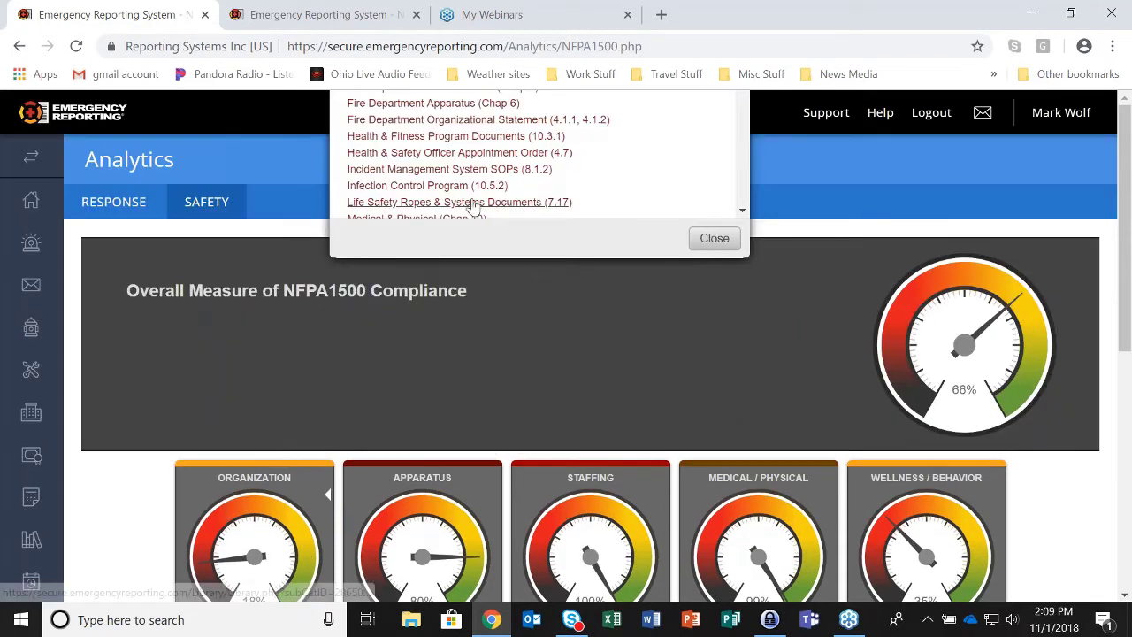
pyautogui.scroll(-5, 407, 115)
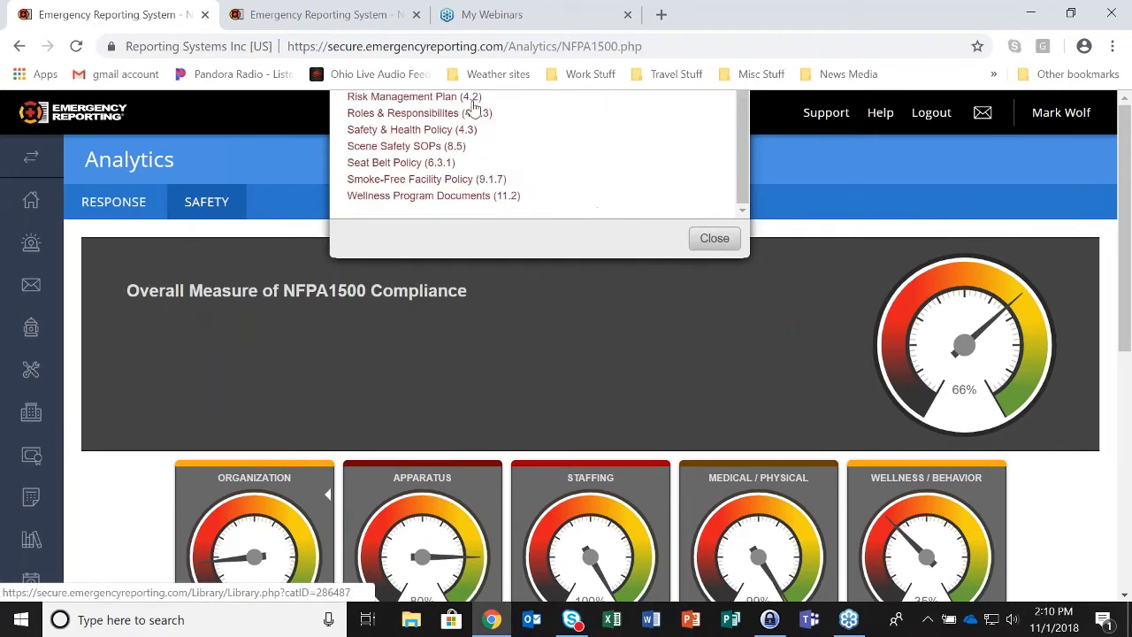
pyautogui.scroll(4, 449, 202)
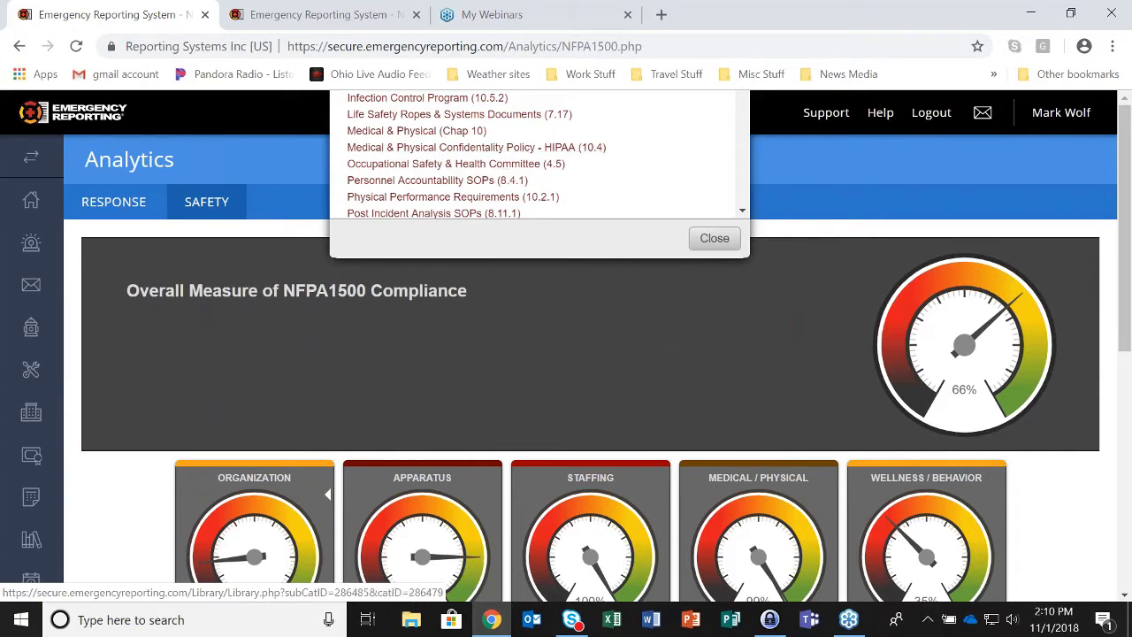
pyautogui.click(714, 238)
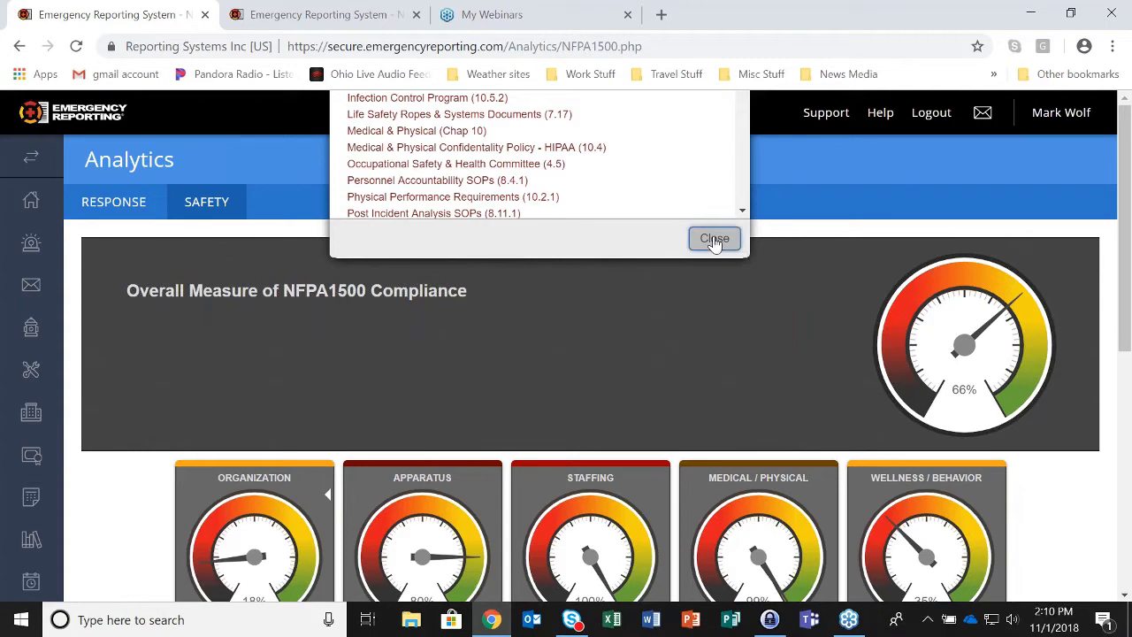
pyautogui.click(715, 239)
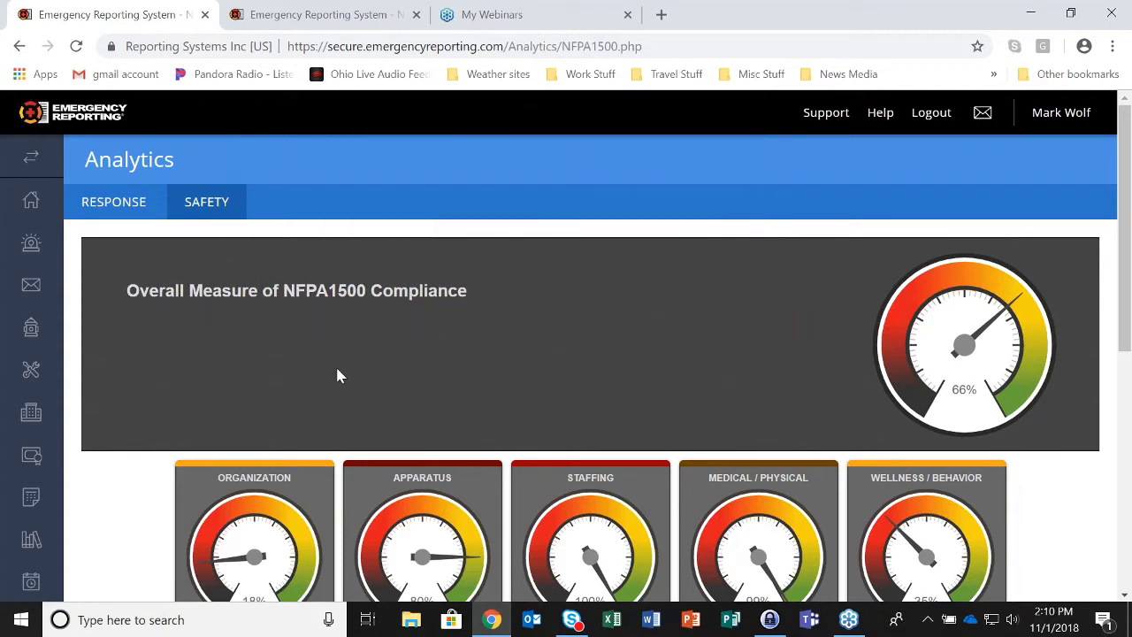
pyautogui.scroll(-2, 337, 372)
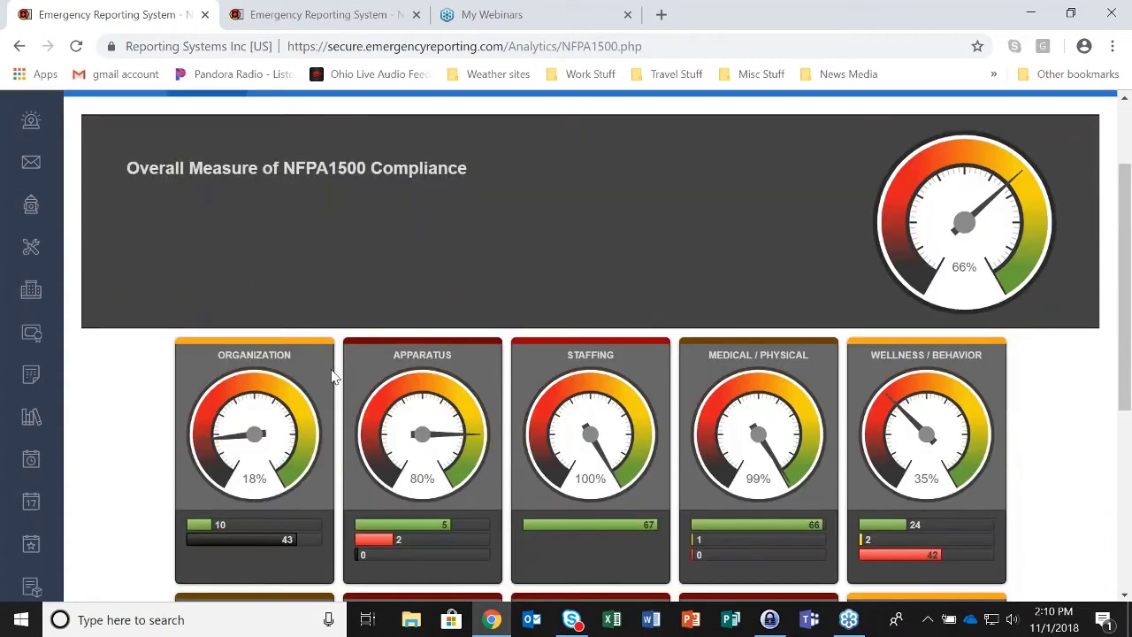
pyautogui.scroll(-1, 334, 377)
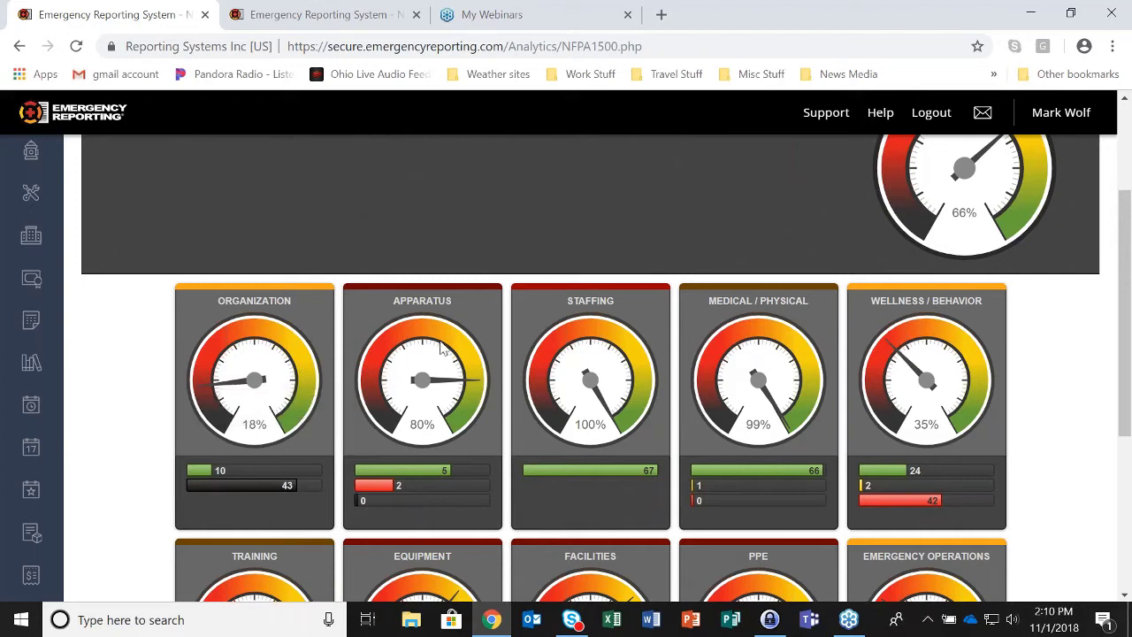
pyautogui.click(347, 19)
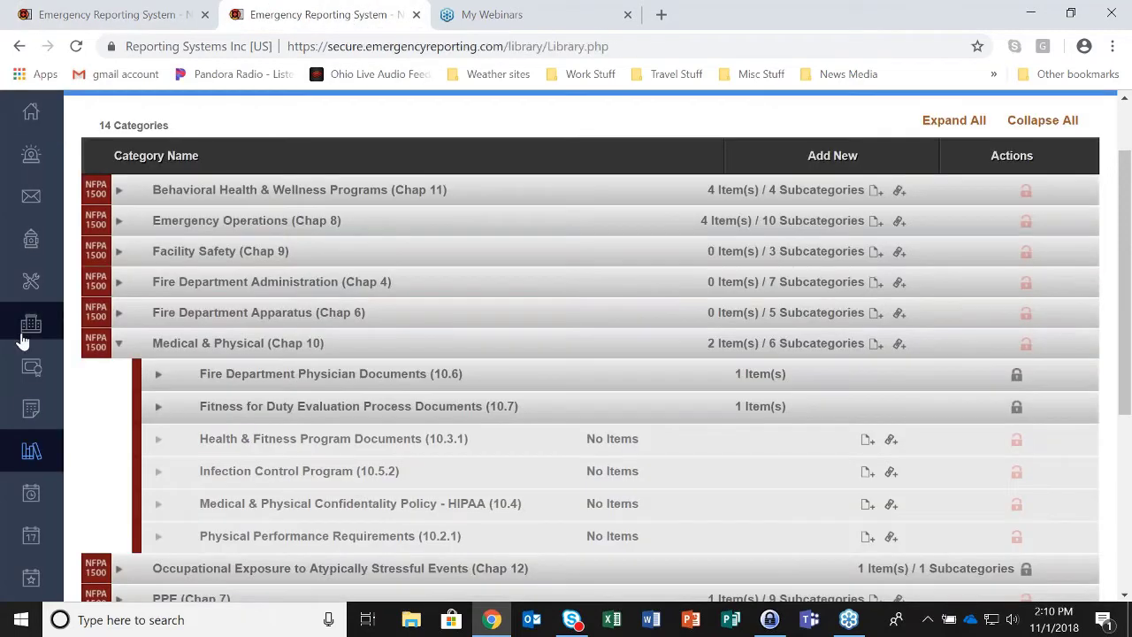
pyautogui.scroll(-1, 31, 371)
# - Open engine E-101's record from the Administration Apparatus List
pyautogui.scroll(-5, 30, 530)
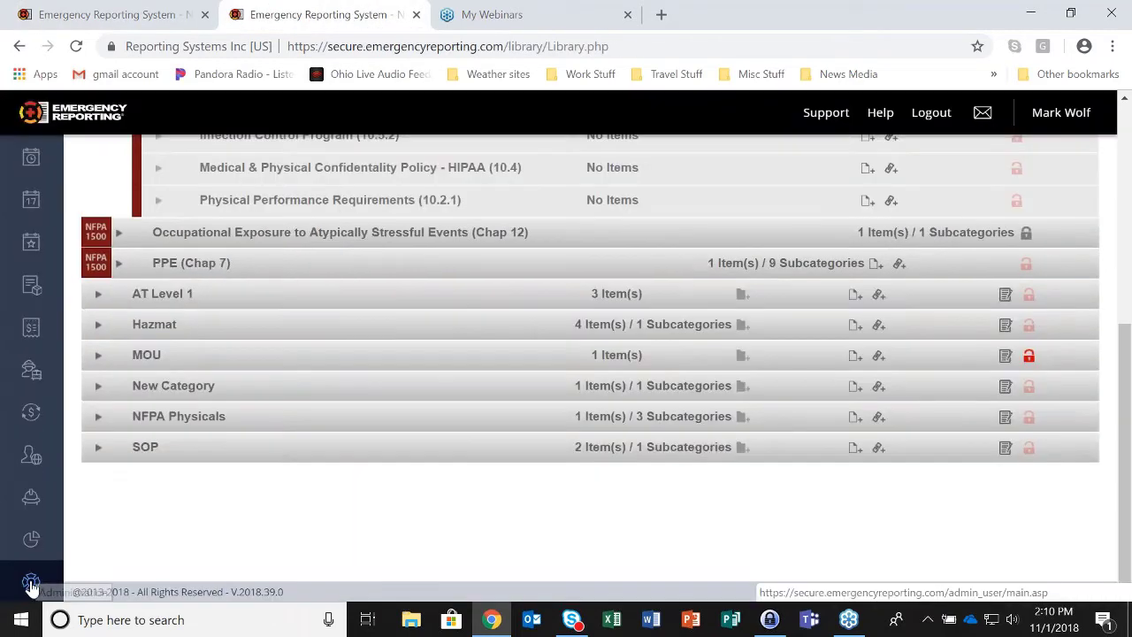
pyautogui.click(30, 586)
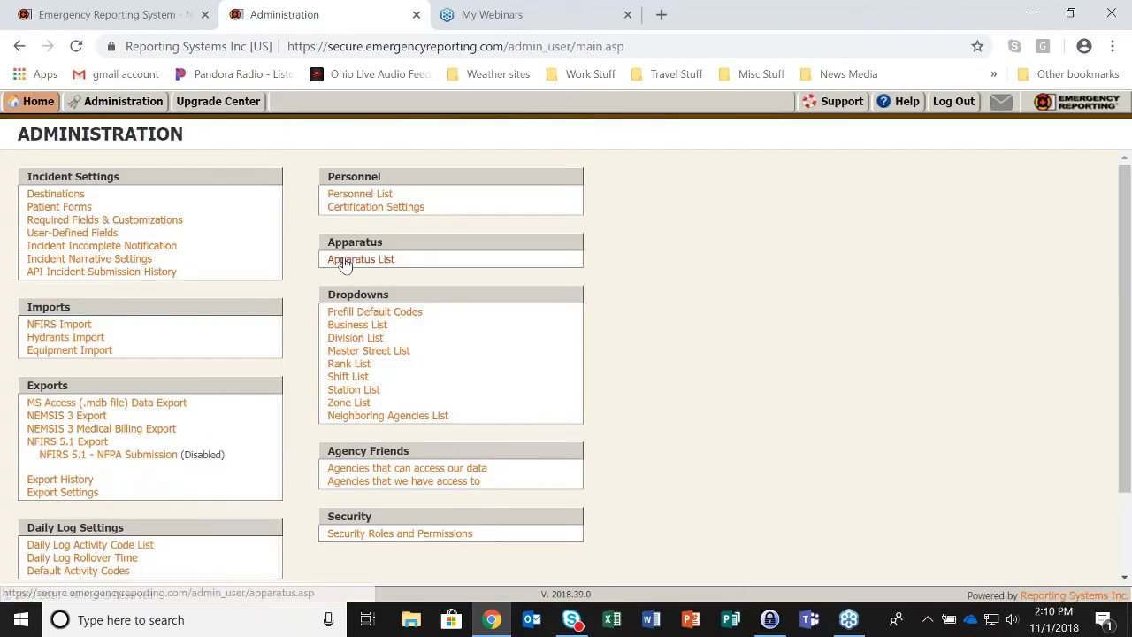
pyautogui.click(349, 262)
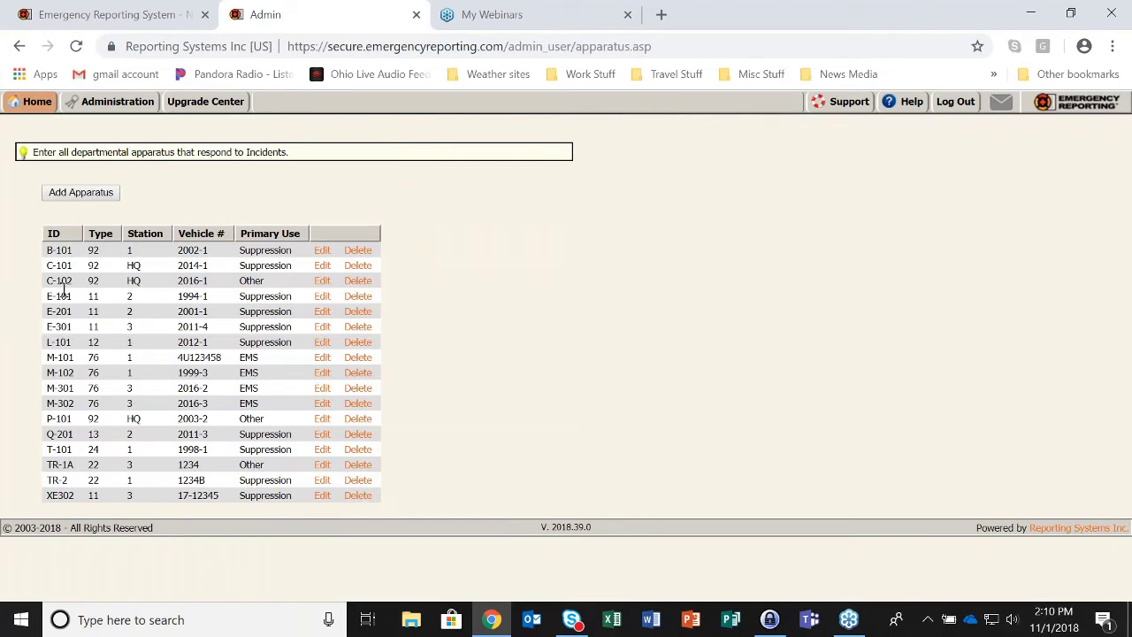
pyautogui.click(323, 298)
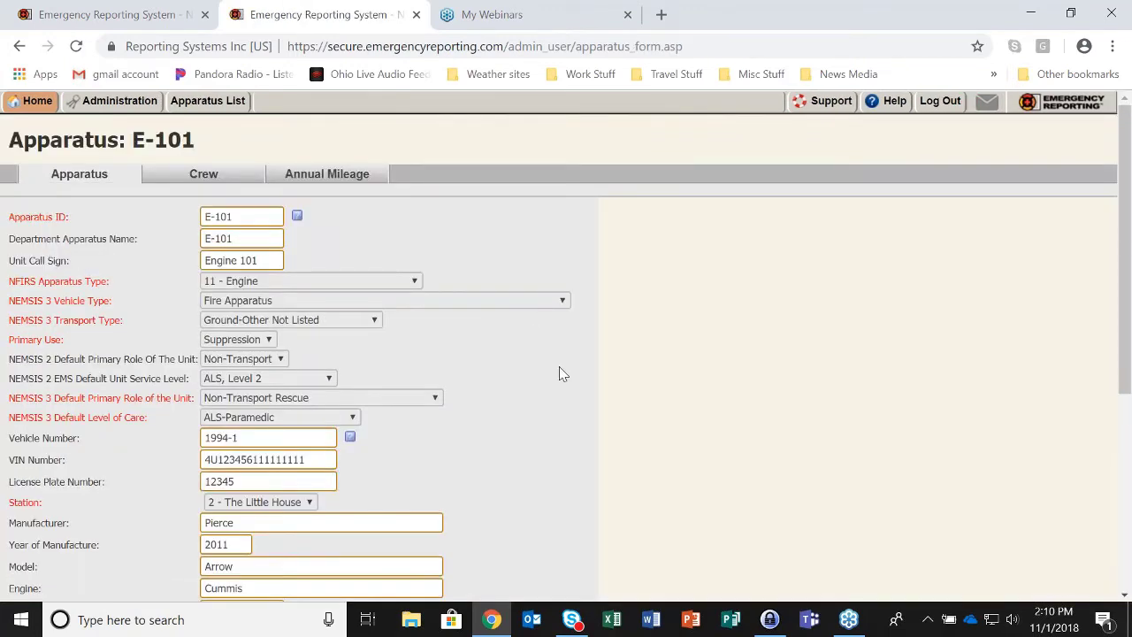
# - Save E-101 with NFPA Compliance Required set to Yes and Monthly inspection frequency
pyautogui.scroll(-5, 557, 369)
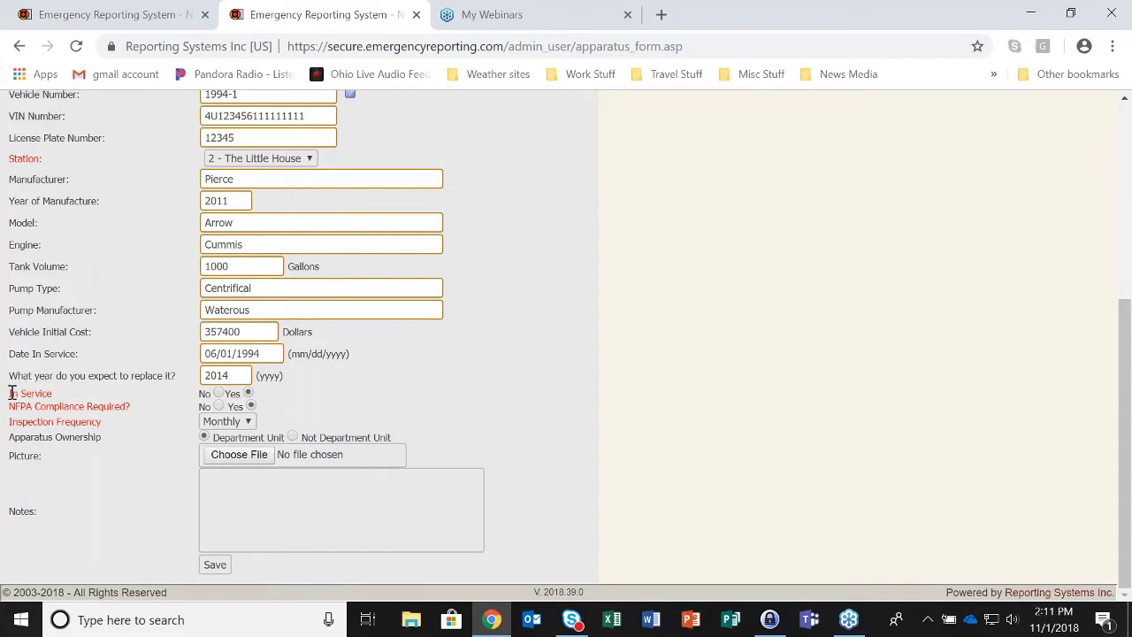
pyautogui.moveTo(9, 393); pyautogui.dragTo(56, 399)
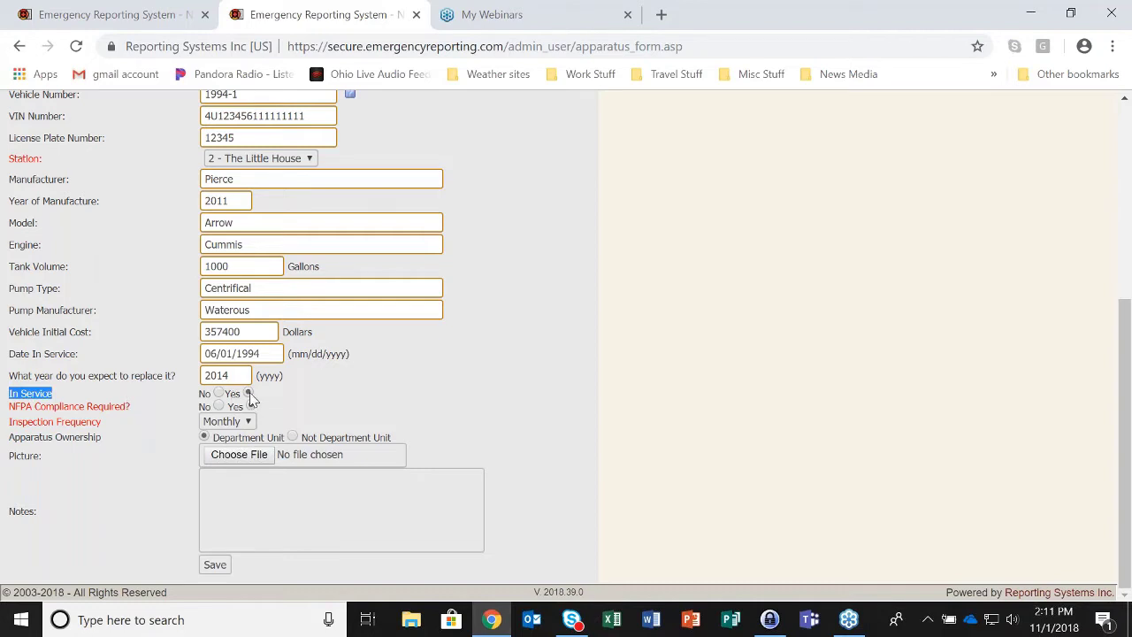
pyautogui.click(251, 405)
pyautogui.moveTo(10, 406); pyautogui.dragTo(129, 405)
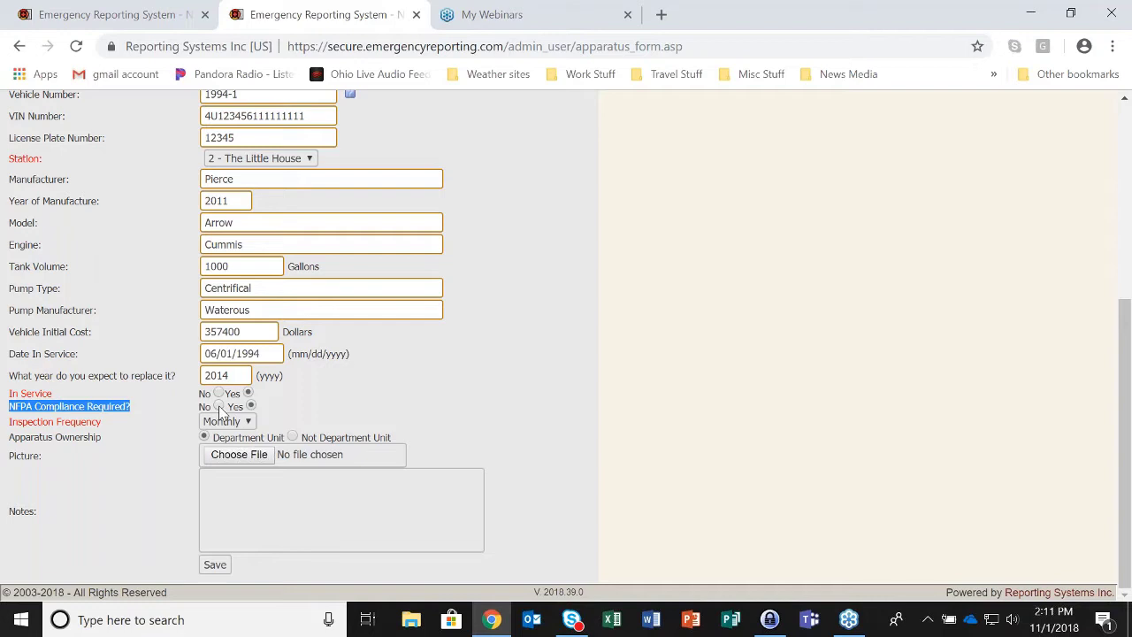
pyautogui.click(219, 406)
pyautogui.click(251, 406)
pyautogui.click(249, 423)
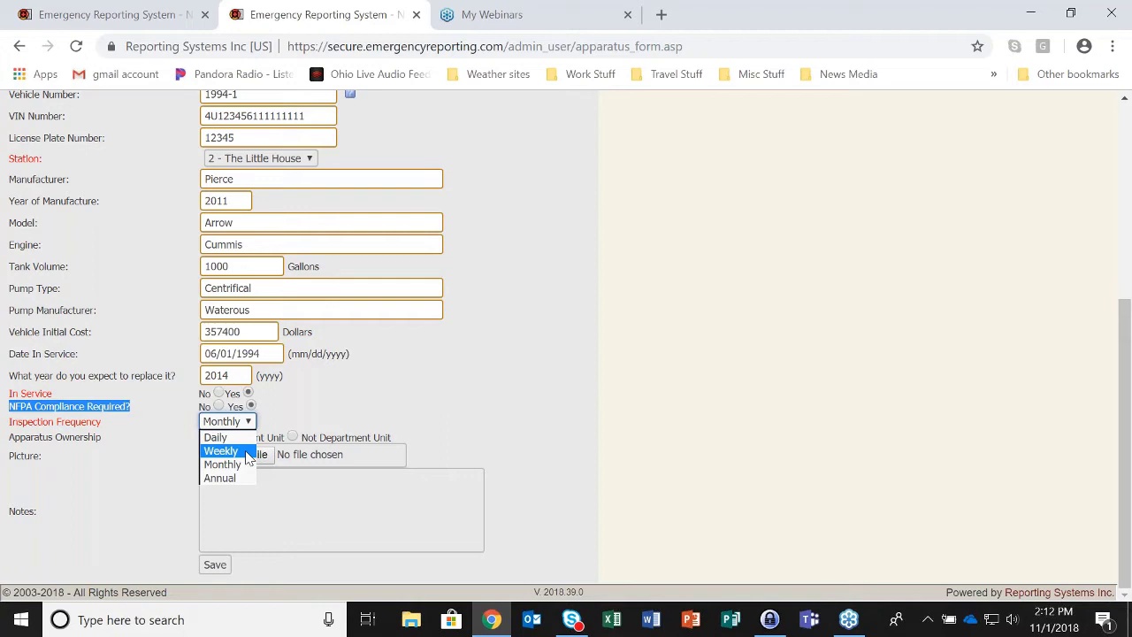
pyautogui.click(243, 464)
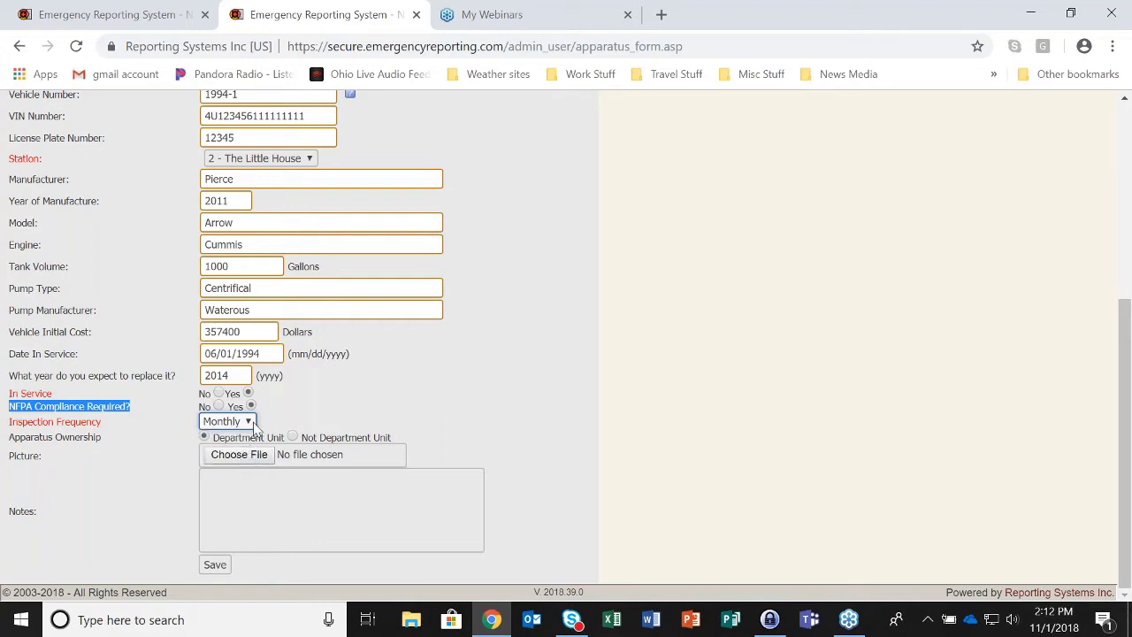
pyautogui.click(80, 424)
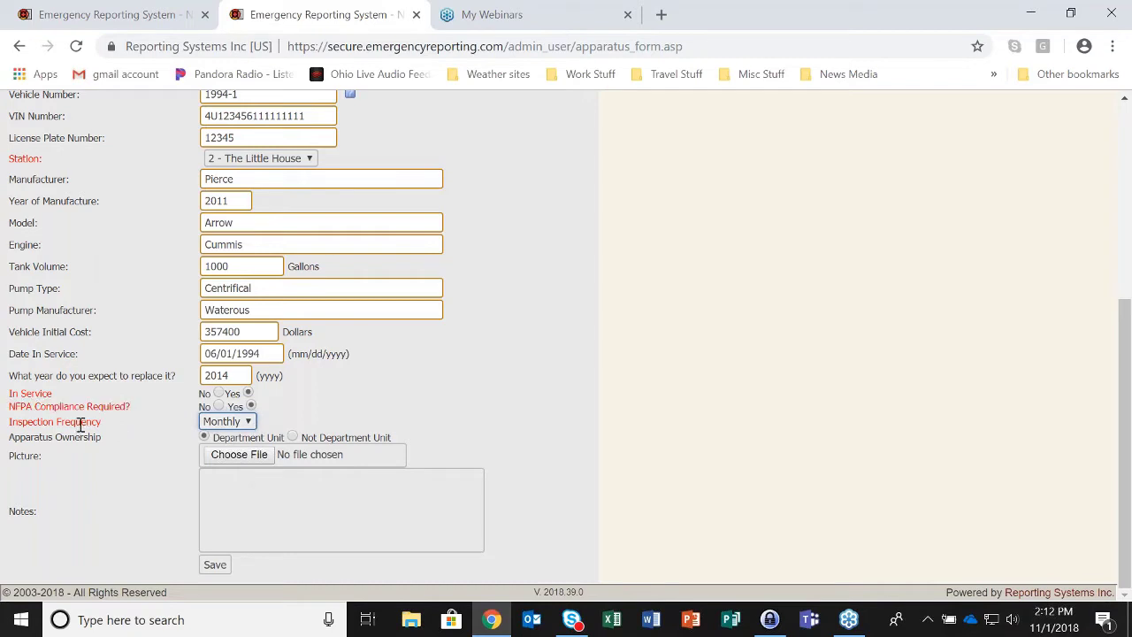
pyautogui.click(79, 424)
pyautogui.click(215, 566)
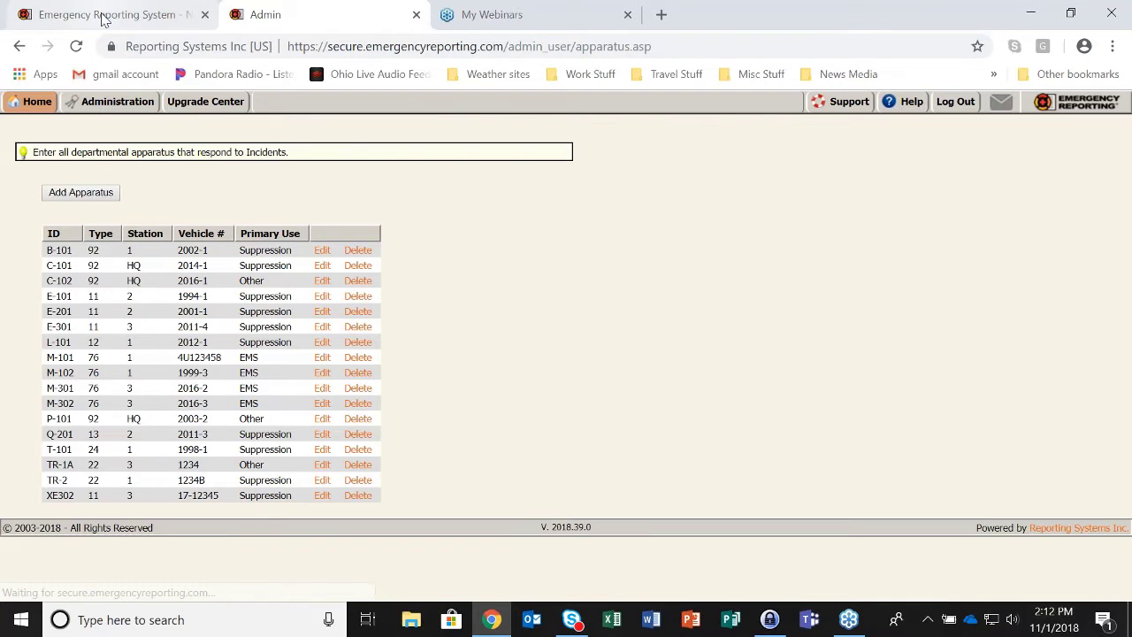
pyautogui.click(103, 16)
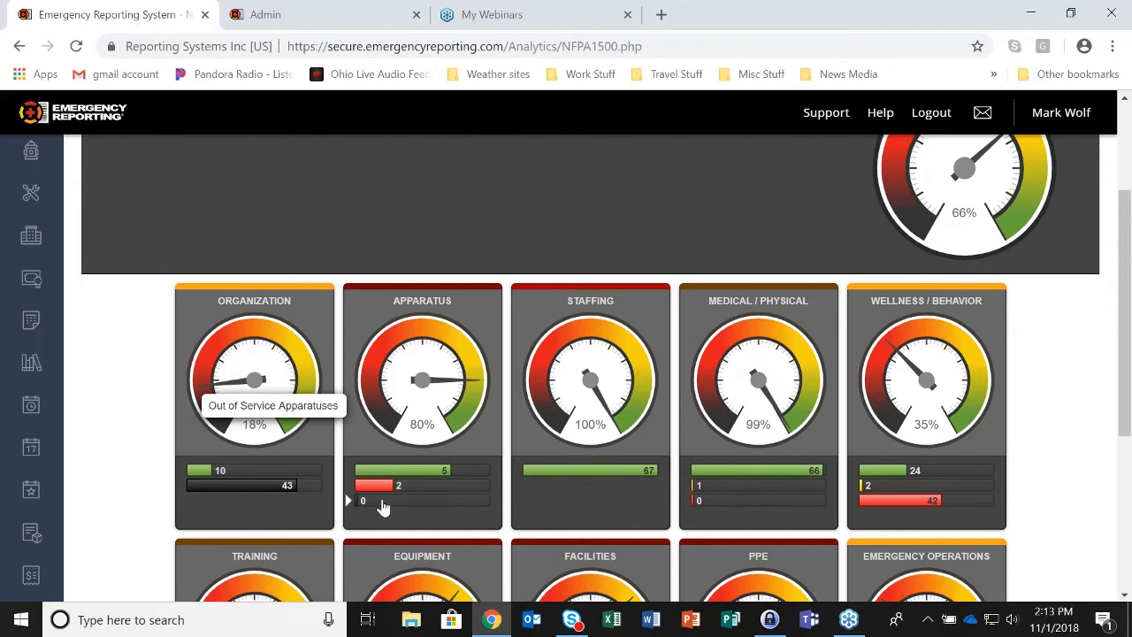
pyautogui.click(325, 17)
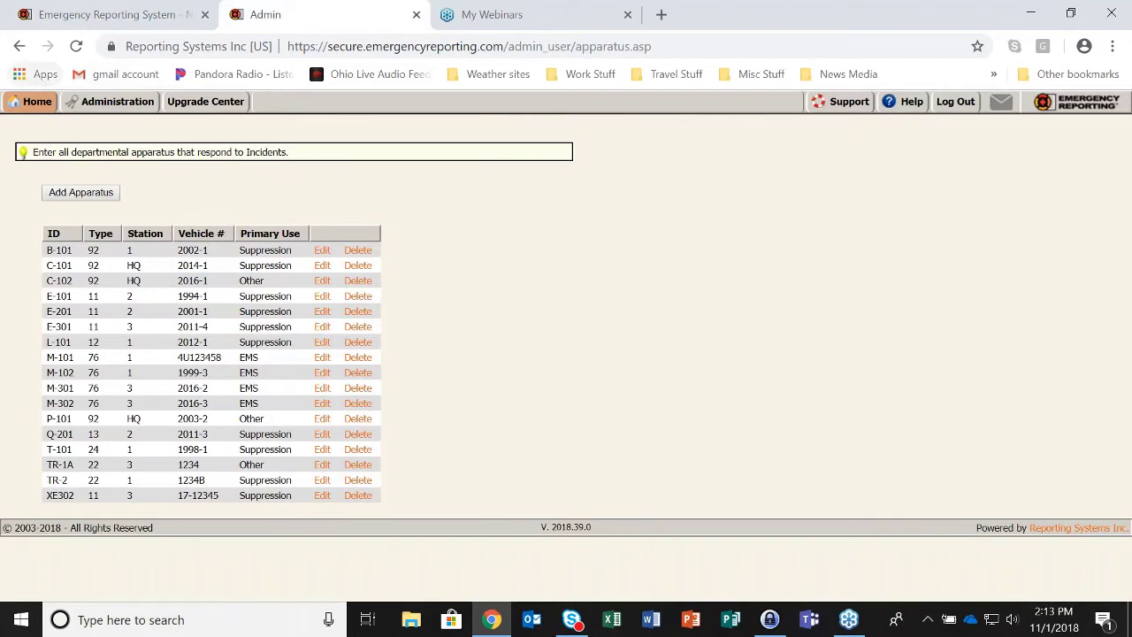
# - Start a Minor Repair maintenance request for engine E-201 in the 11 - Engine group
pyautogui.moveTo(36, 106)
pyautogui.click(53, 209)
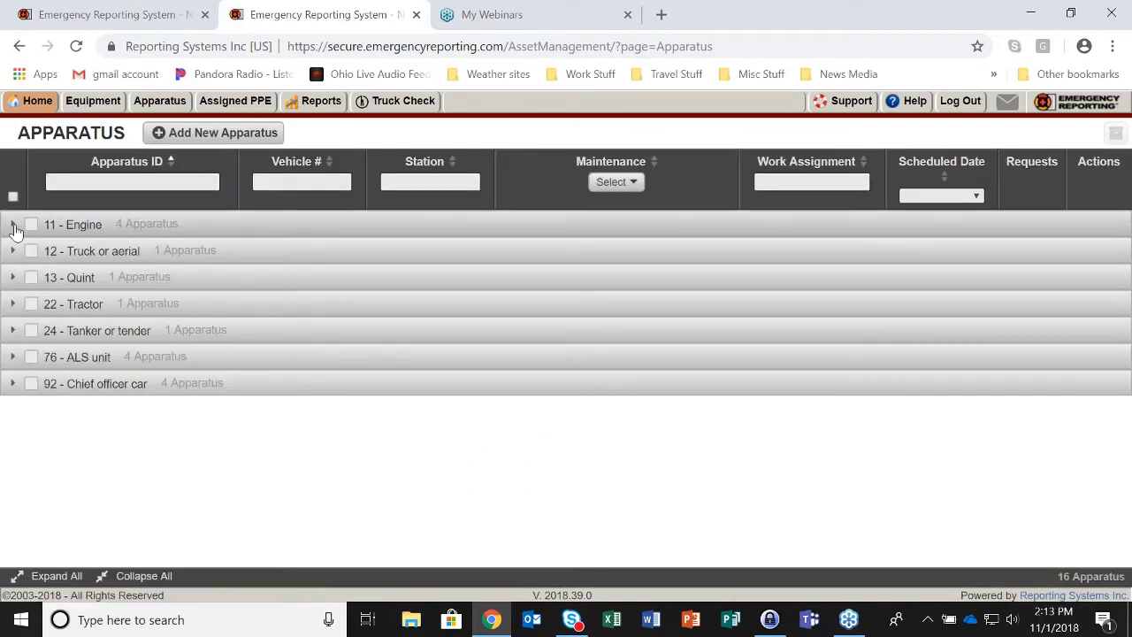
pyautogui.click(14, 226)
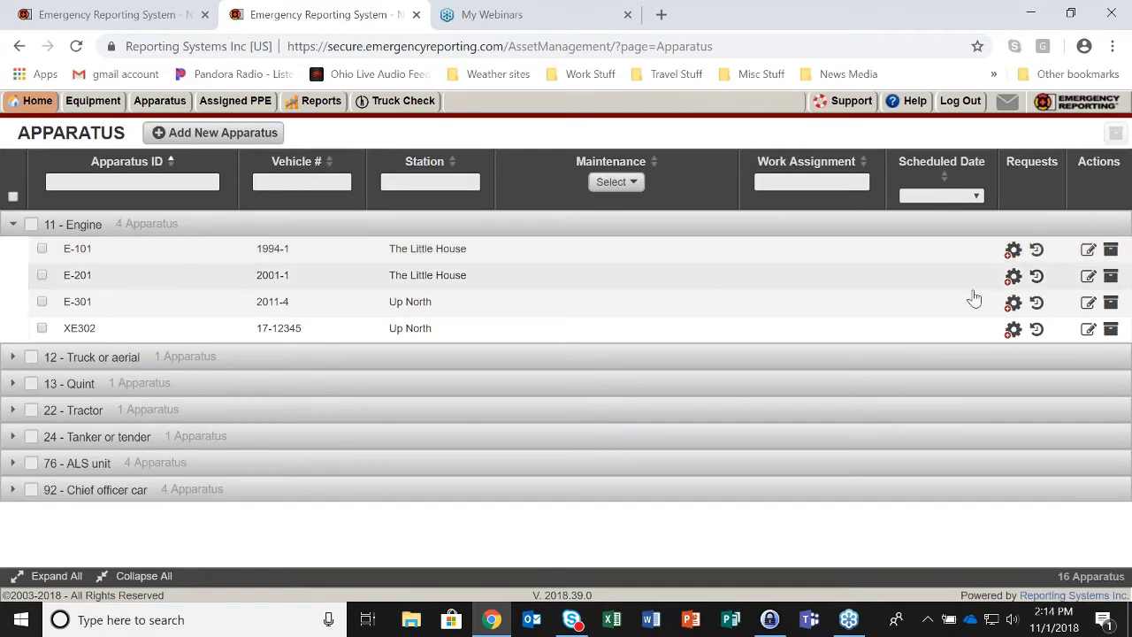
pyautogui.click(1012, 275)
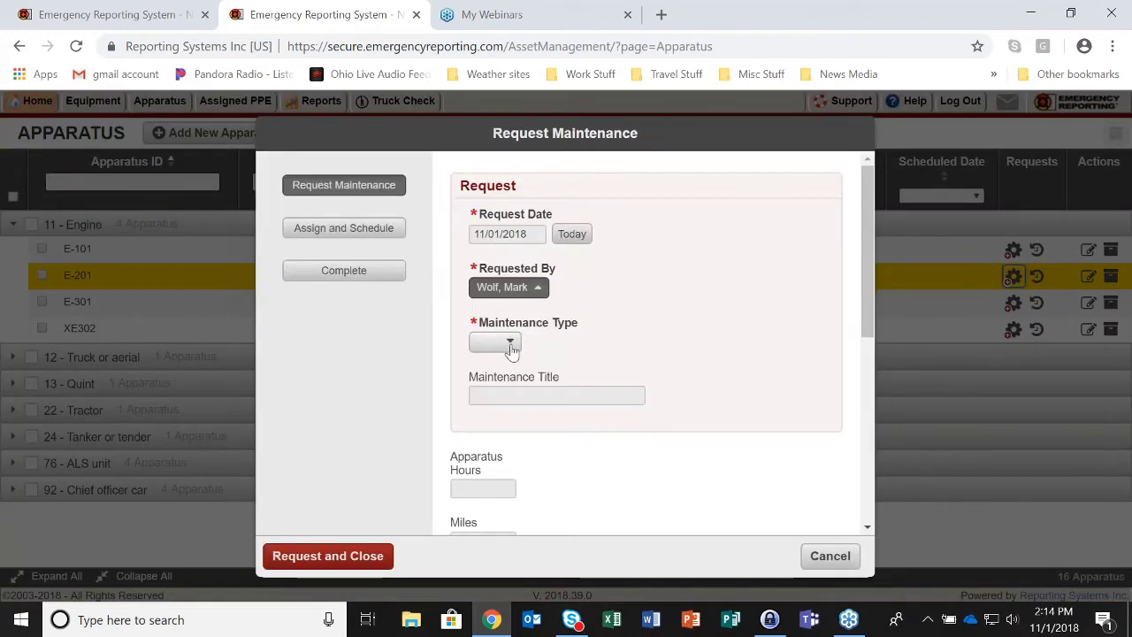
pyautogui.click(510, 348)
pyautogui.click(513, 488)
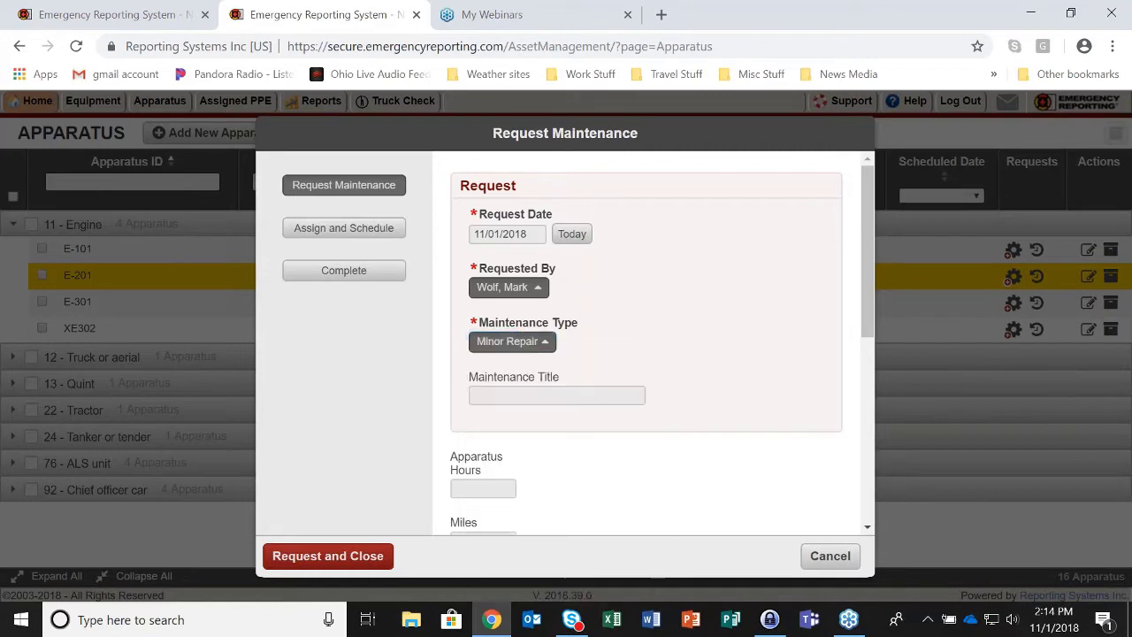
# - Title the request 'test', describe it 'test record - minor repair', mark out of service, and submit
pyautogui.click(499, 397)
pyautogui.write('test')
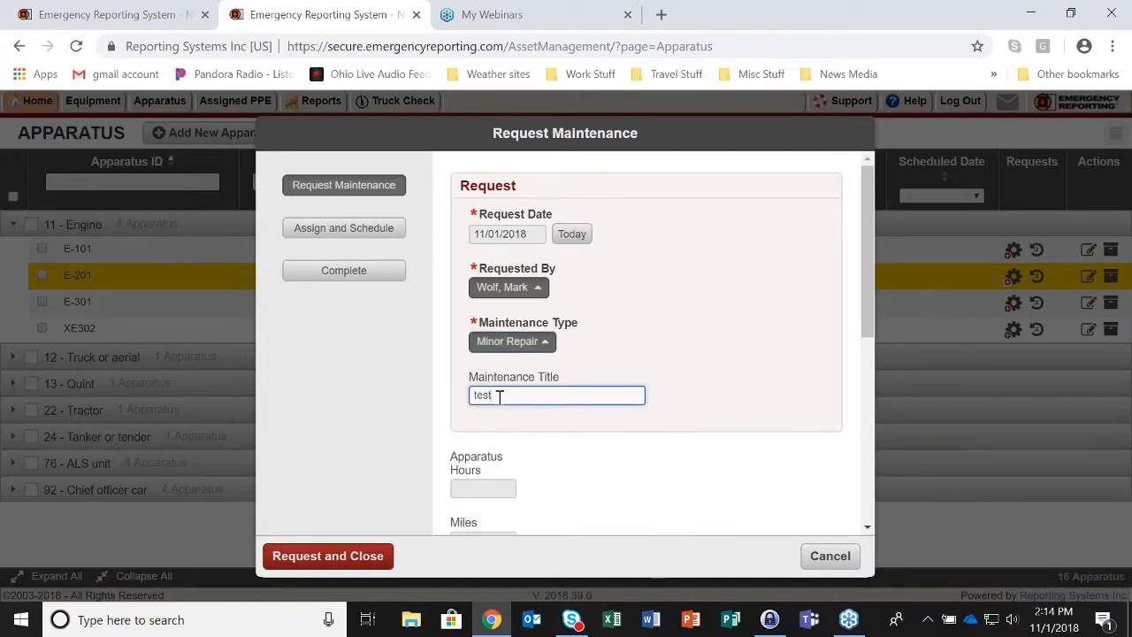
pyautogui.scroll(-2, 566, 424)
pyautogui.click(569, 426)
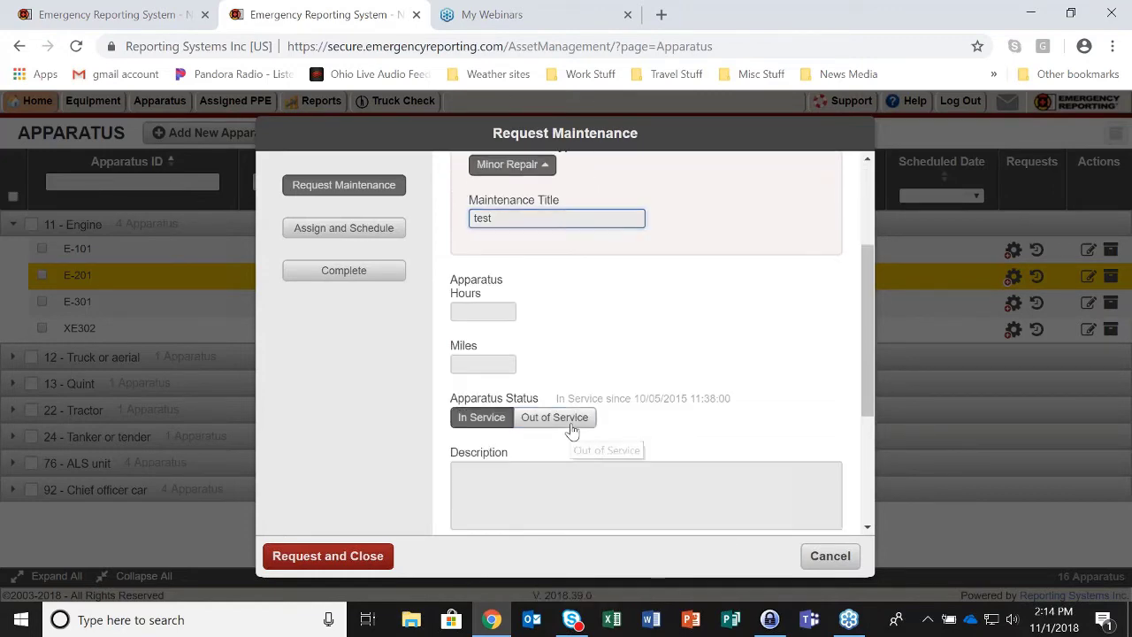
pyautogui.click(491, 524)
pyautogui.write('test record - ')
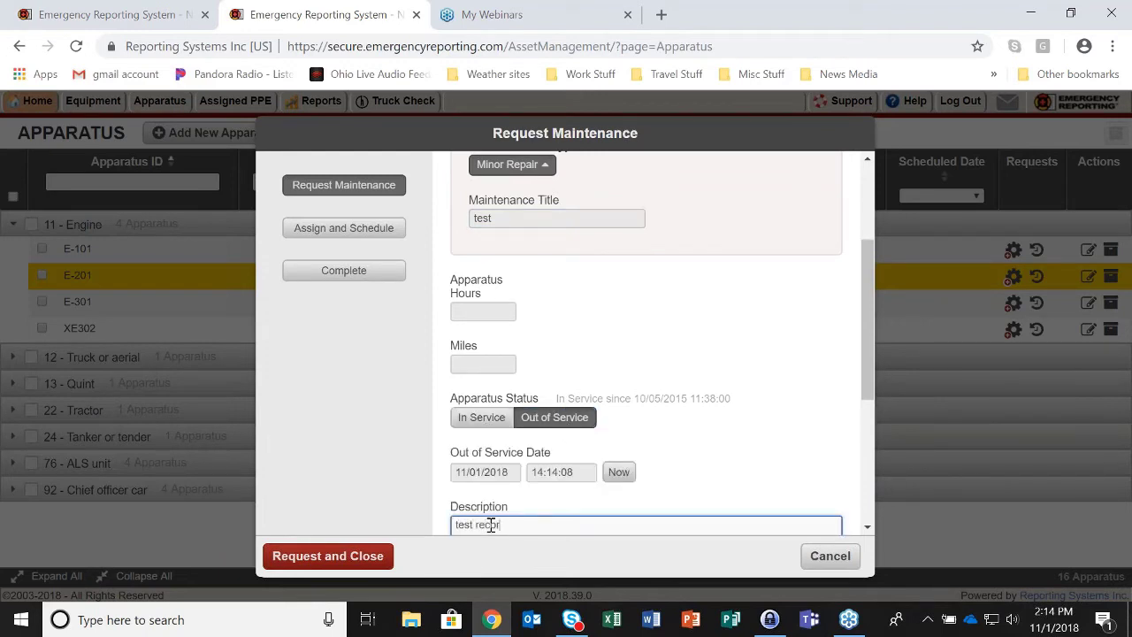
pyautogui.write('minor repair')
pyautogui.scroll(-1, 690, 399)
pyautogui.click(366, 561)
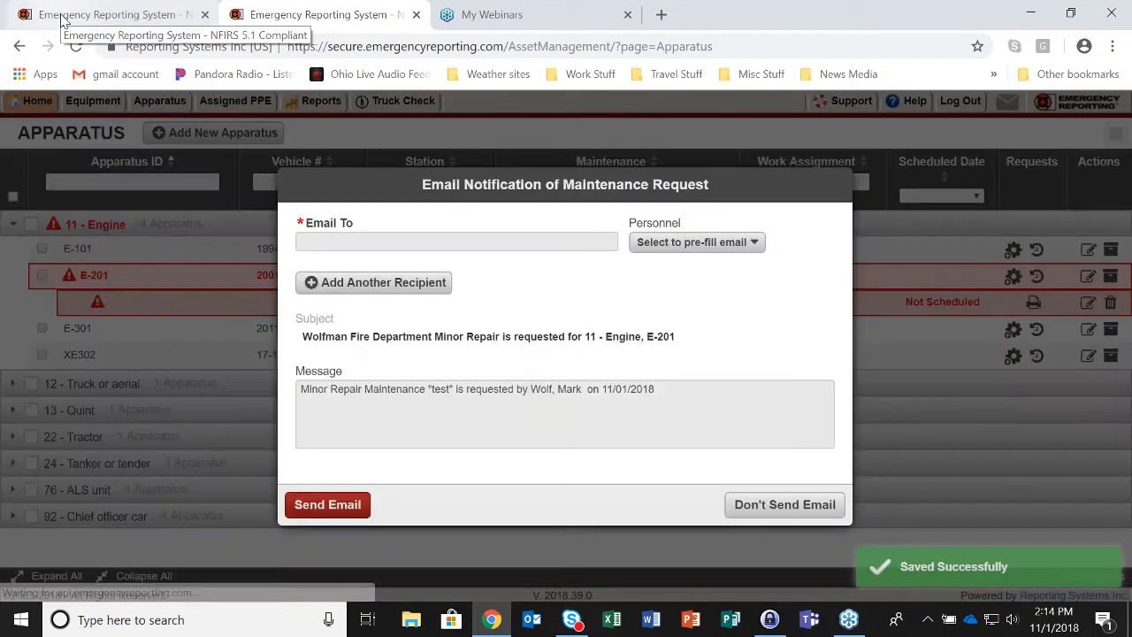
pyautogui.click(62, 18)
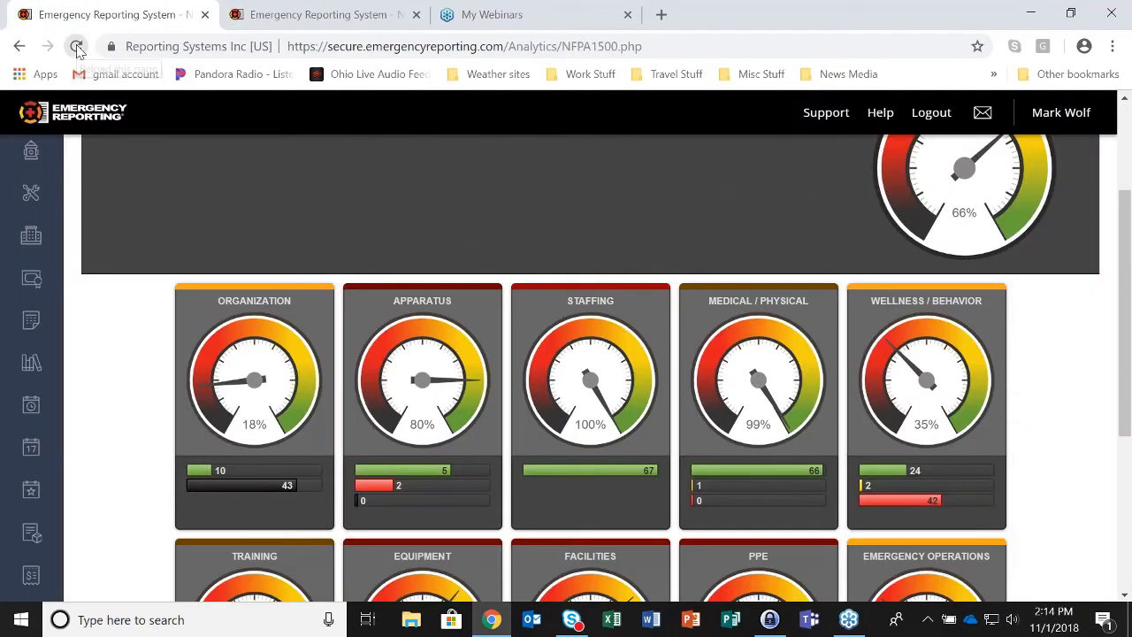
# - Reload the dashboard and list the non-compliant apparatuses, T-101 and XE302
pyautogui.click(76, 46)
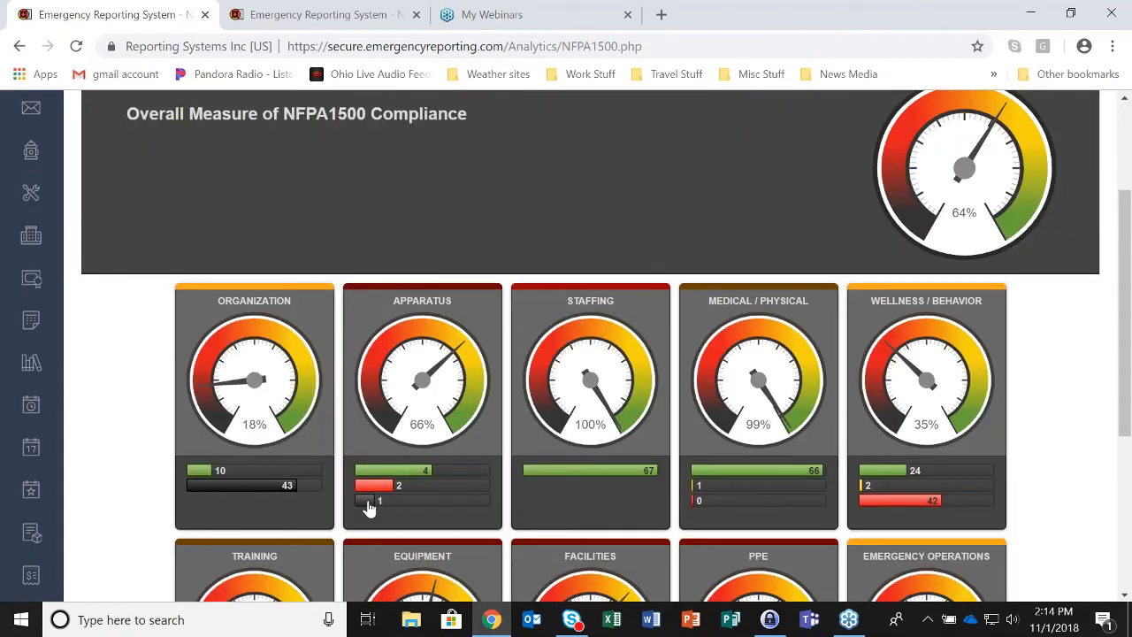
pyautogui.moveTo(365, 506)
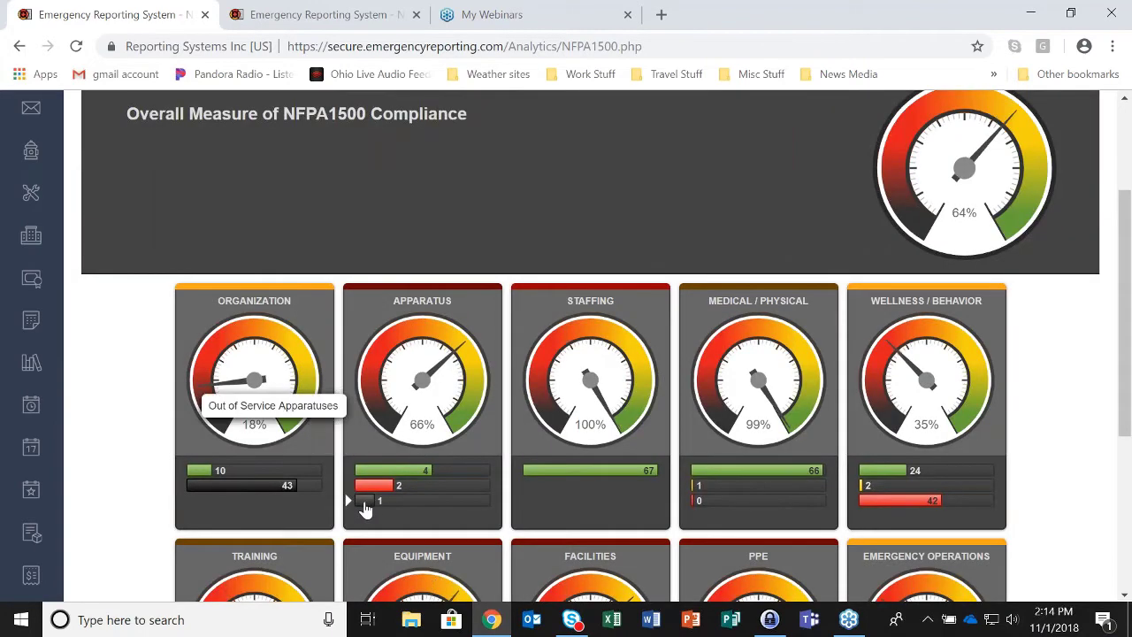
pyautogui.moveTo(383, 476)
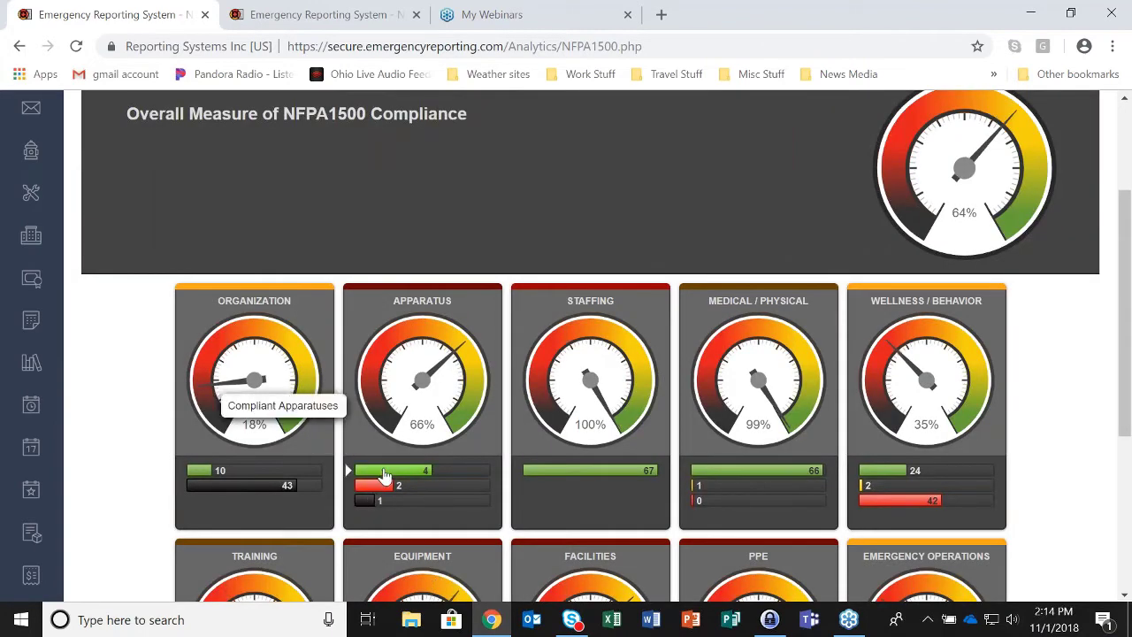
pyautogui.moveTo(210, 476)
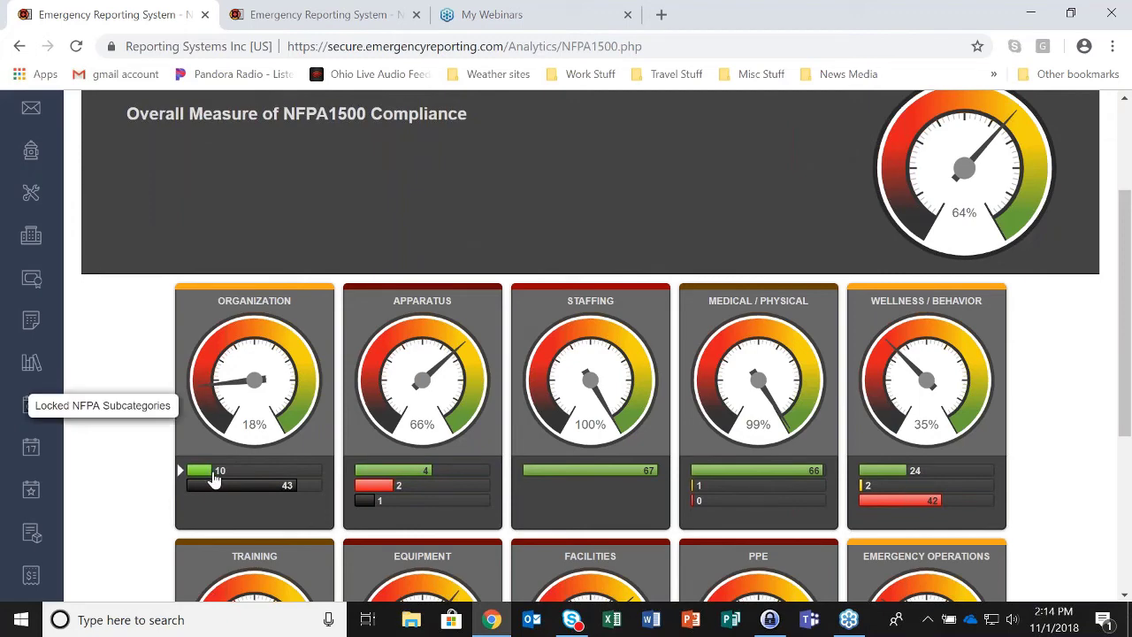
pyautogui.click(382, 492)
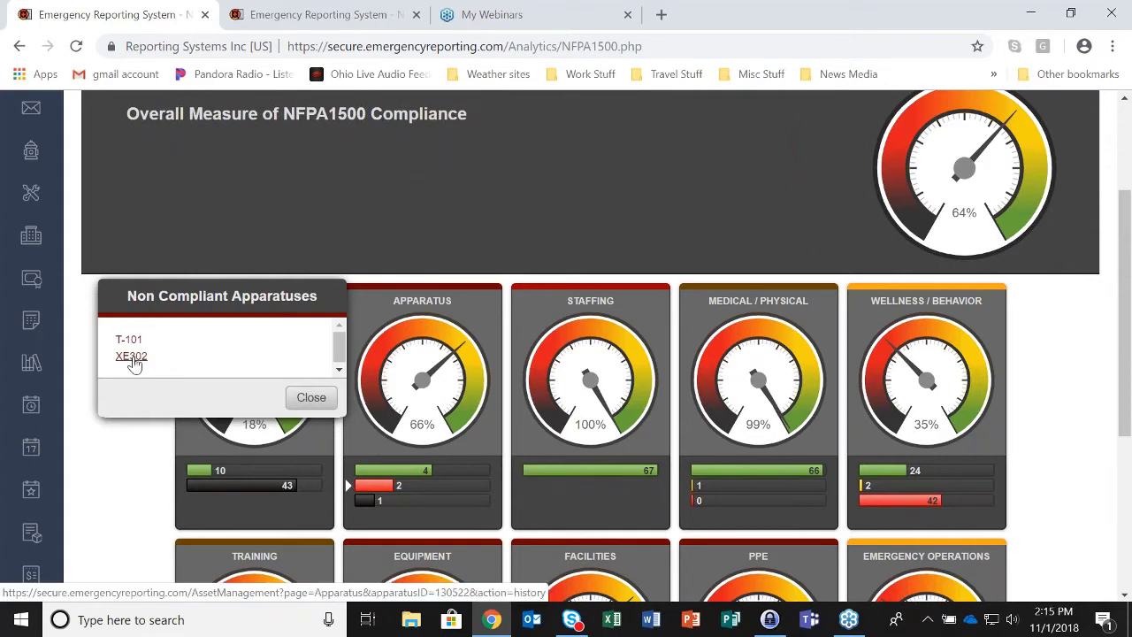
# - Review XE302's maintenance history, including its 2017 records, then close it
pyautogui.click(132, 356)
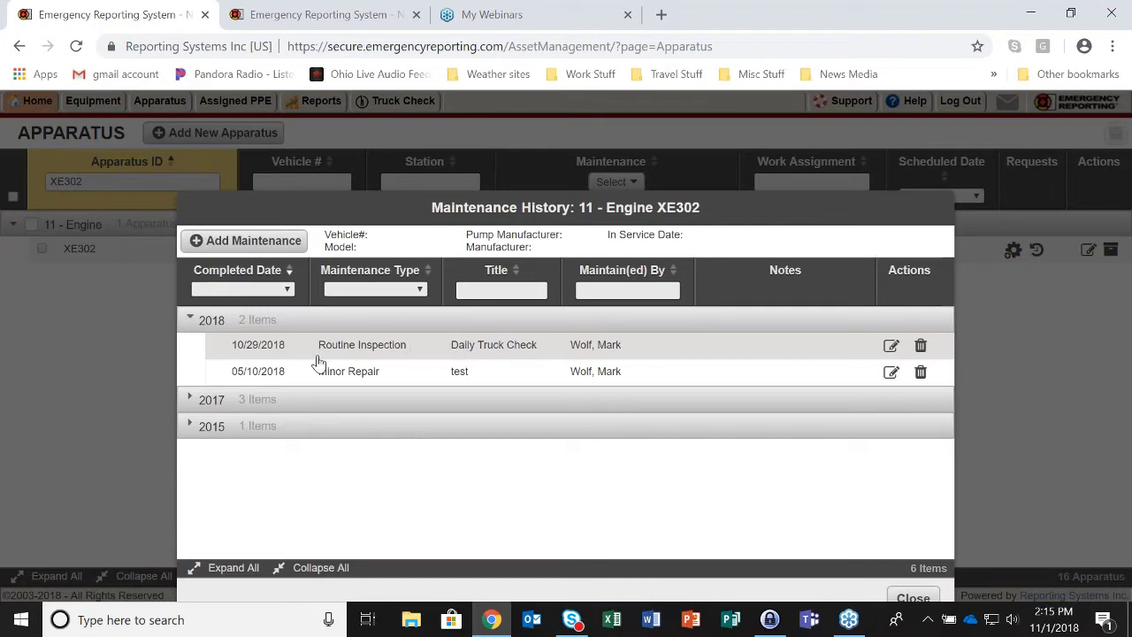
pyautogui.click(189, 398)
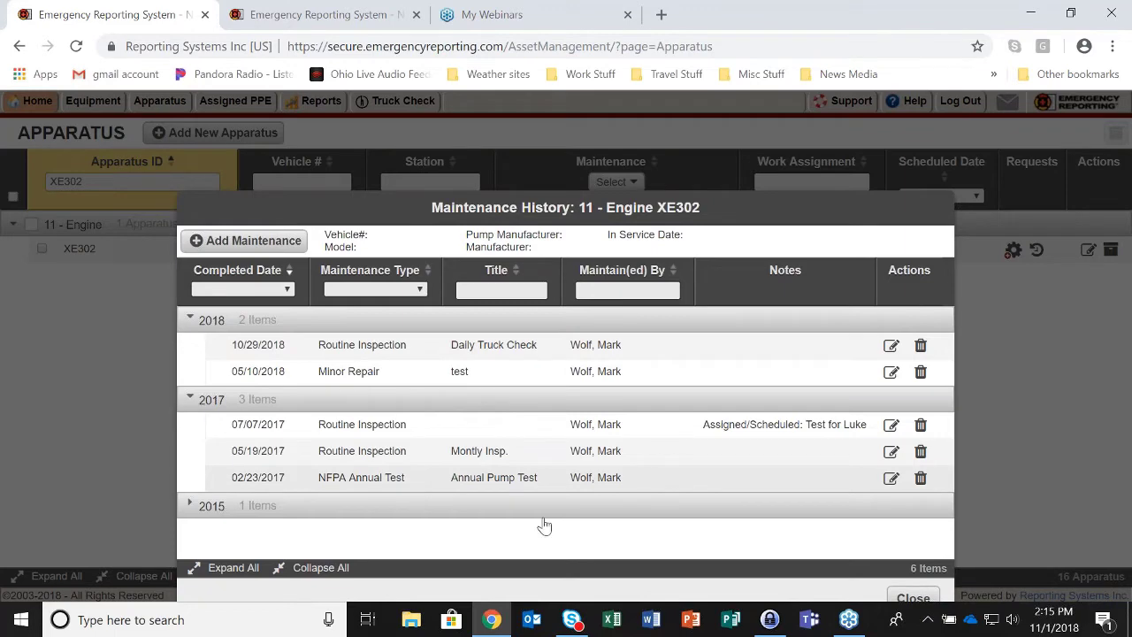
pyautogui.click(910, 599)
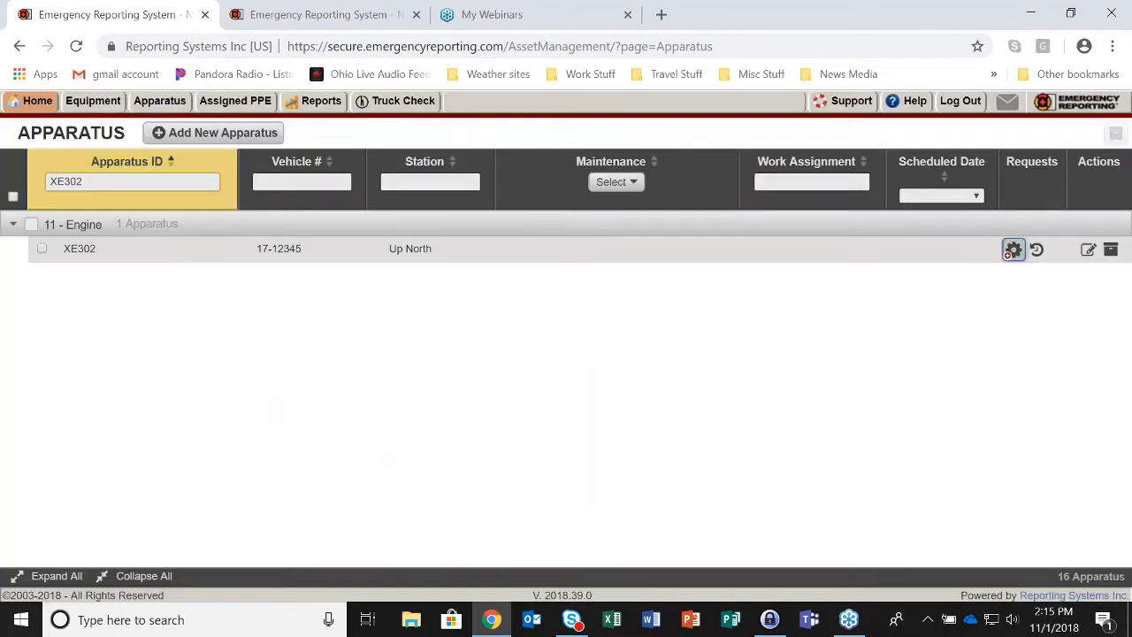
# - Create an XE302 maintenance request of type NFPA Annual Test, titled 'Pump Test', described 'Annual Test'
pyautogui.click(1013, 250)
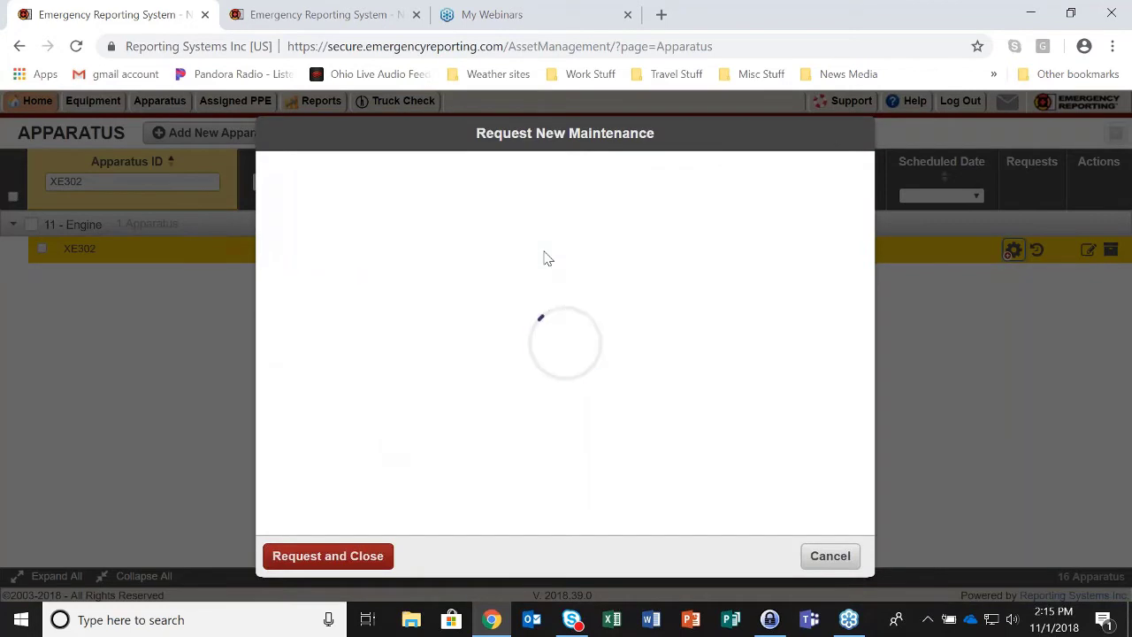
pyautogui.click(516, 347)
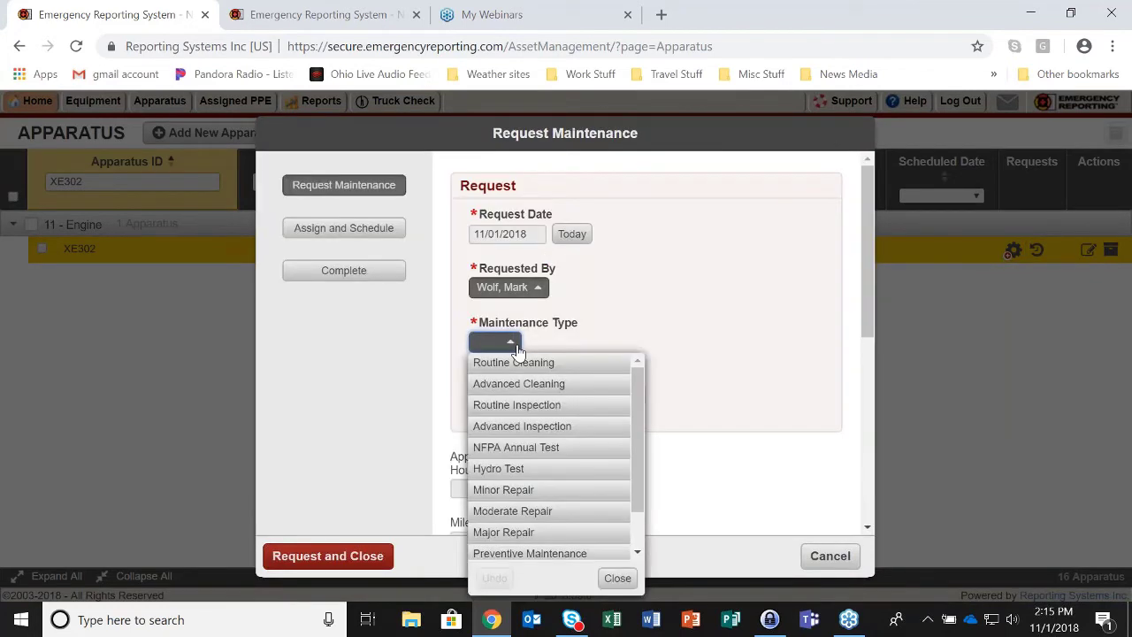
pyautogui.click(518, 448)
pyautogui.click(515, 394)
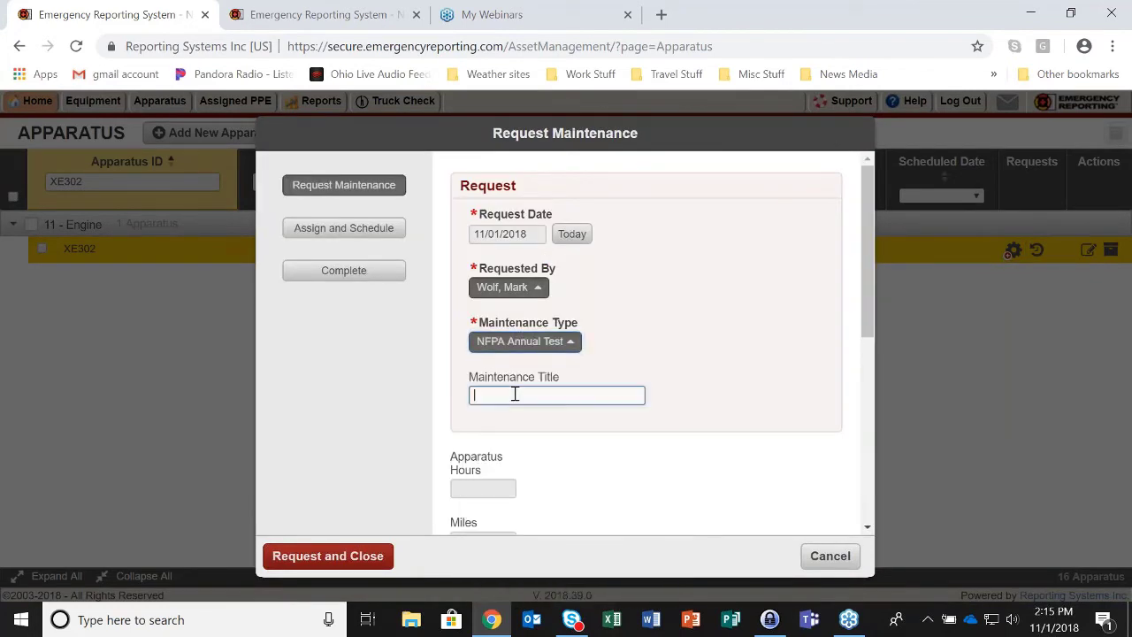
pyautogui.write('Pump Test')
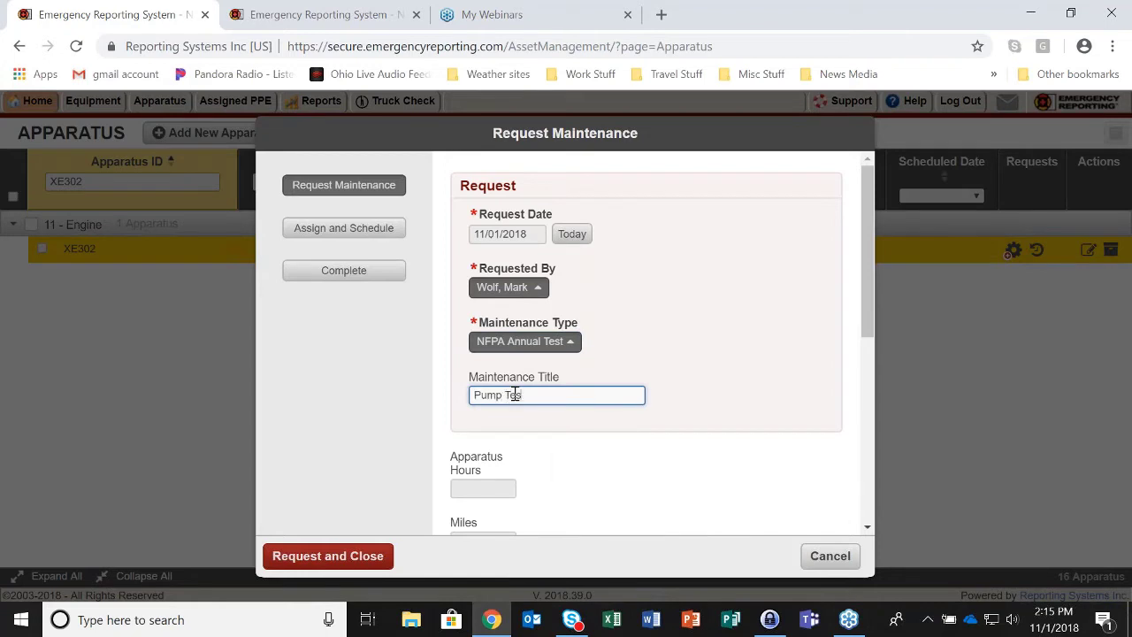
pyautogui.scroll(-2, 522, 416)
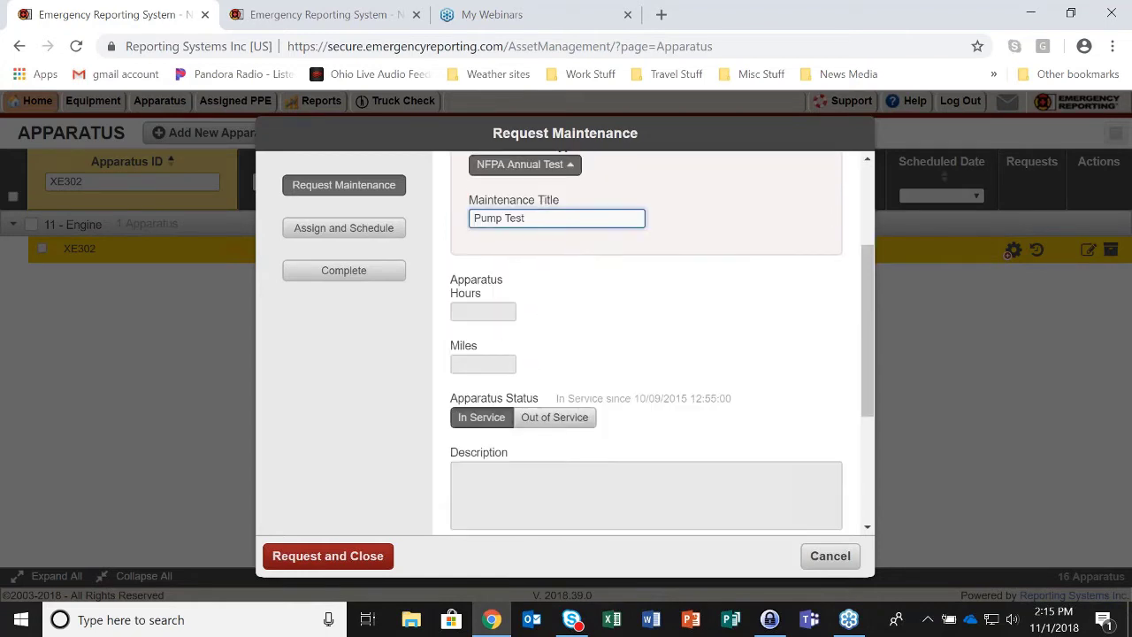
pyautogui.scroll(-1, 512, 420)
pyautogui.click(480, 386)
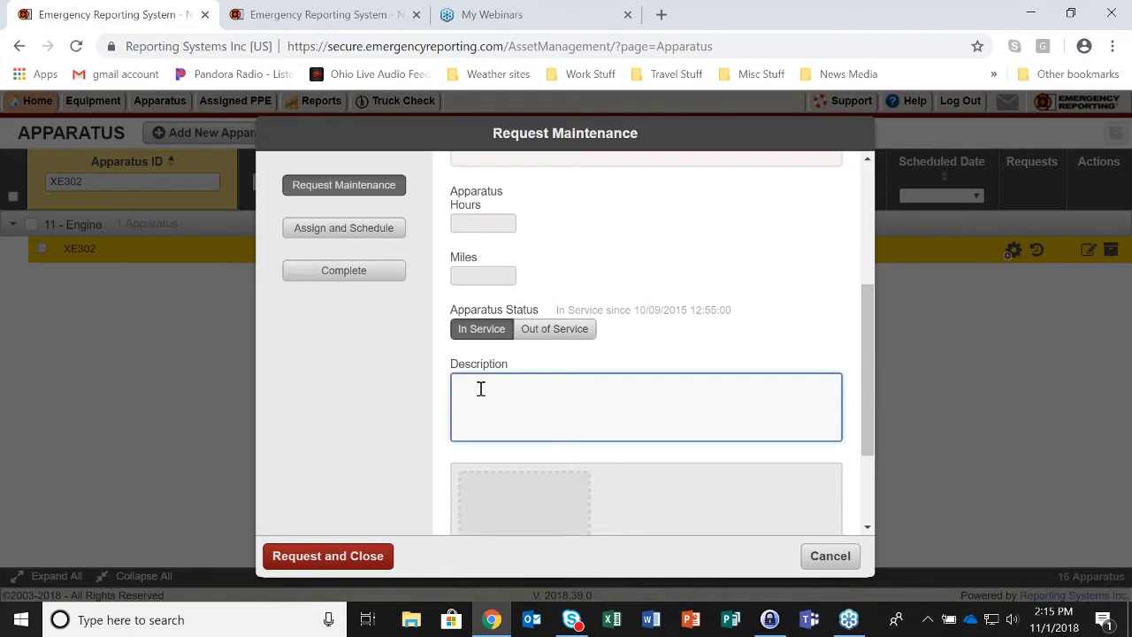
pyautogui.write('Annual Test')
pyautogui.click(344, 271)
# - Complete and close the XE302 Pump Test maintenance without sending an email notification
pyautogui.scroll(-6, 609, 394)
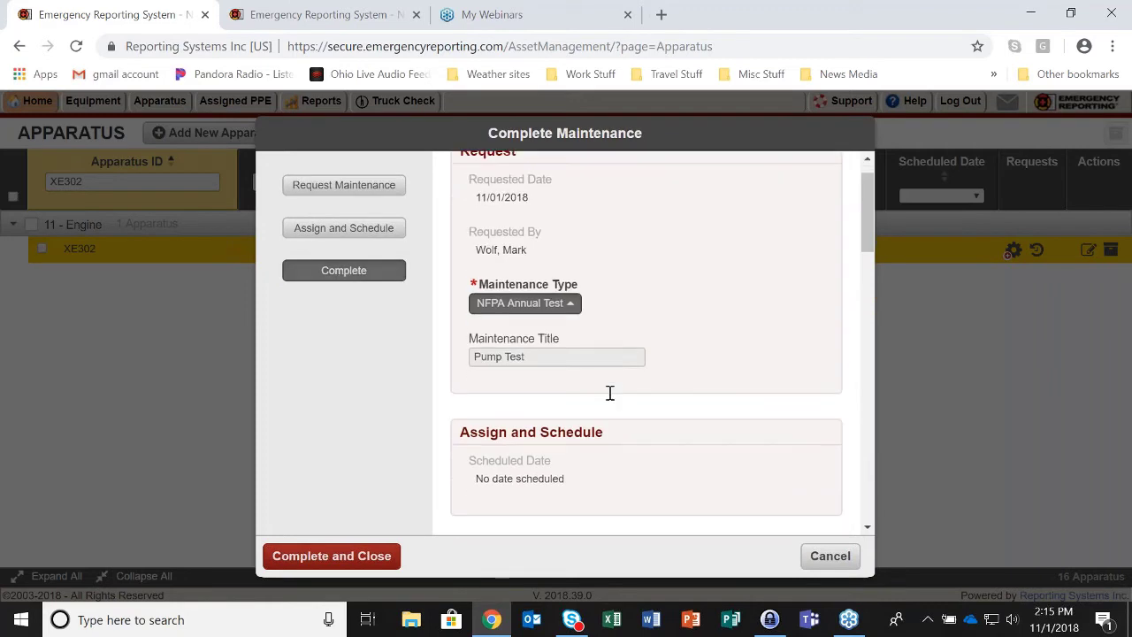
pyautogui.scroll(-8, 609, 398)
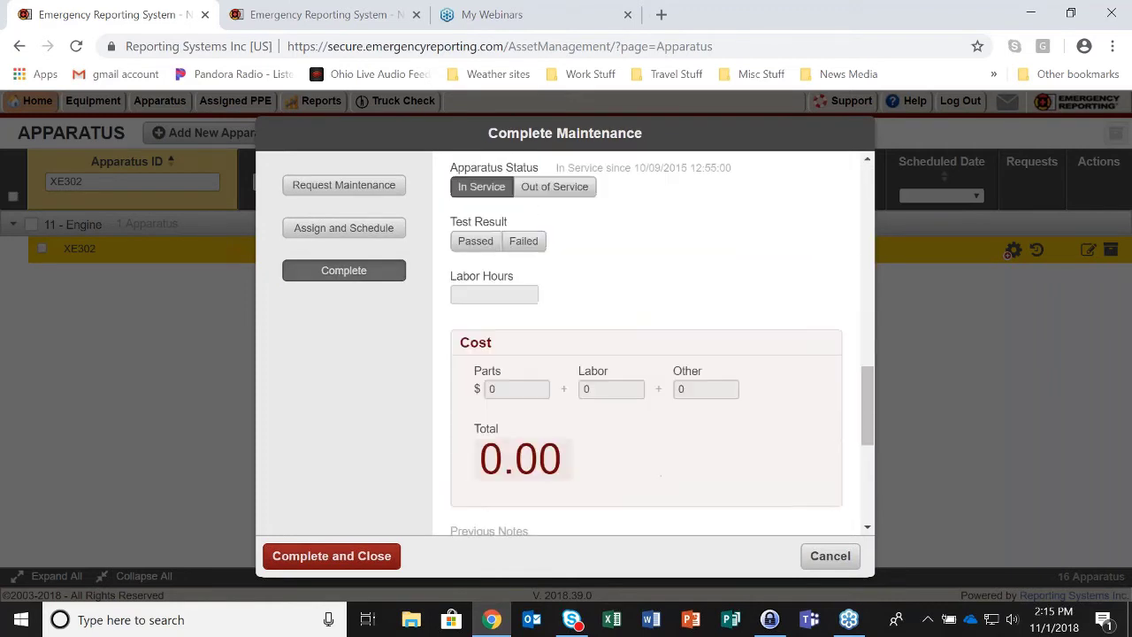
pyautogui.click(329, 555)
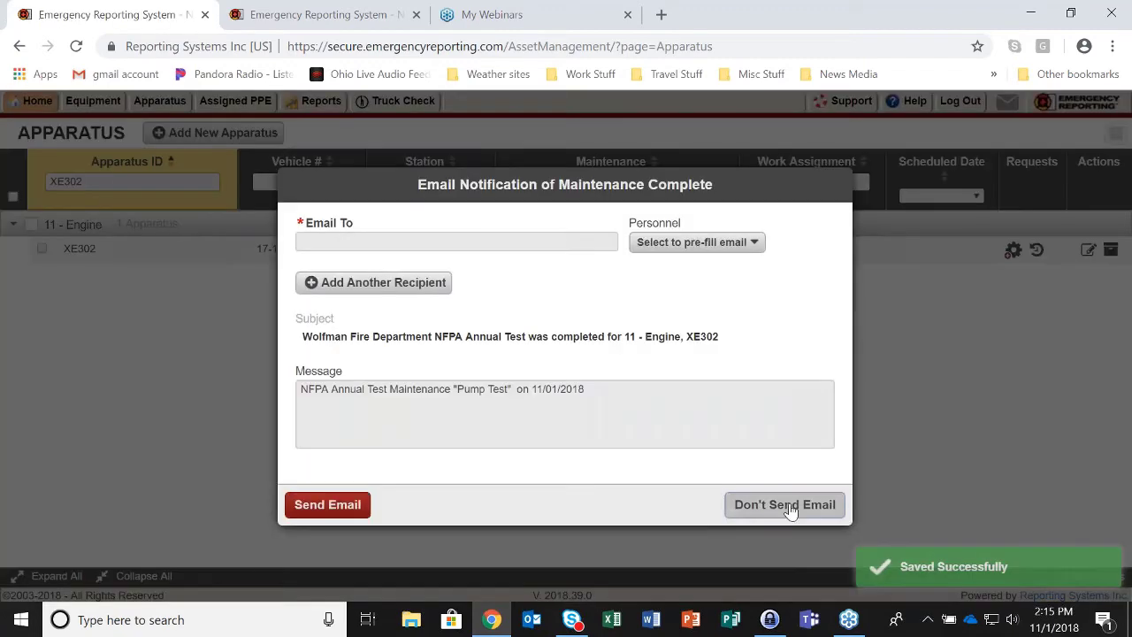
pyautogui.click(783, 505)
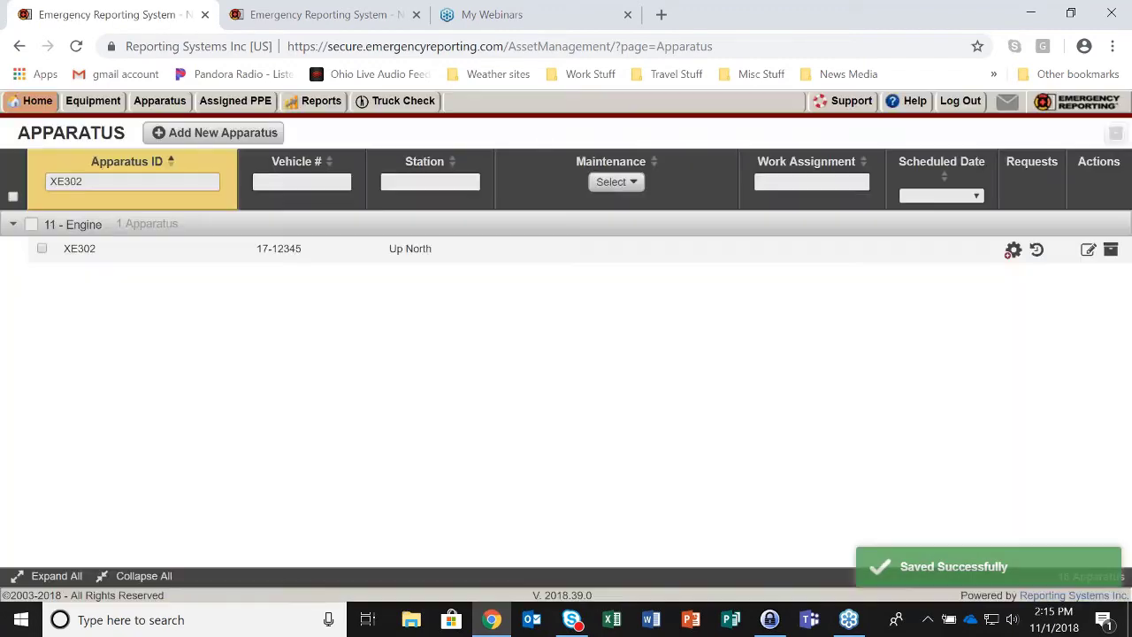
# - On the NFPA 1500 dashboard, confirm Apparatus at 76% and XE302 among five compliant apparatuses
pyautogui.moveTo(36, 101)
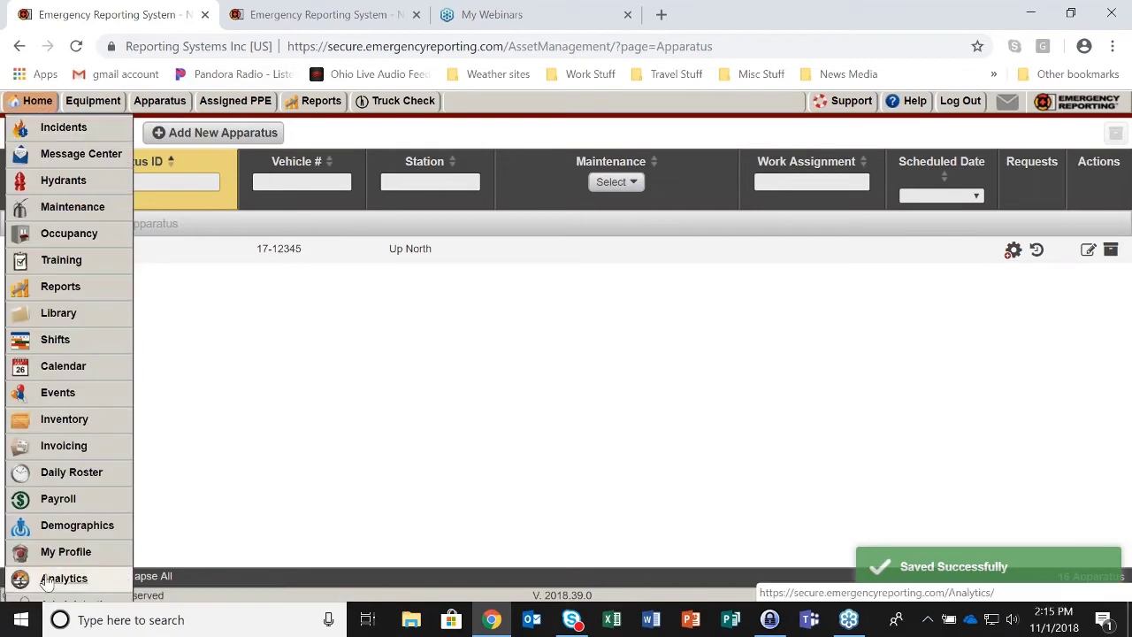
pyautogui.click(49, 585)
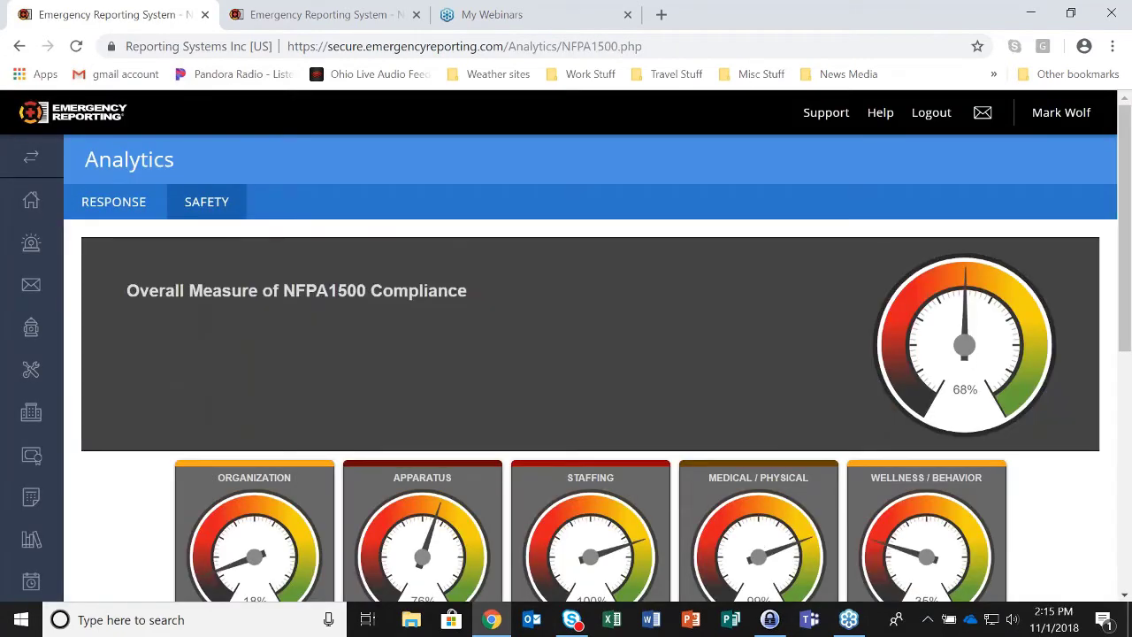
pyautogui.scroll(-4, 445, 339)
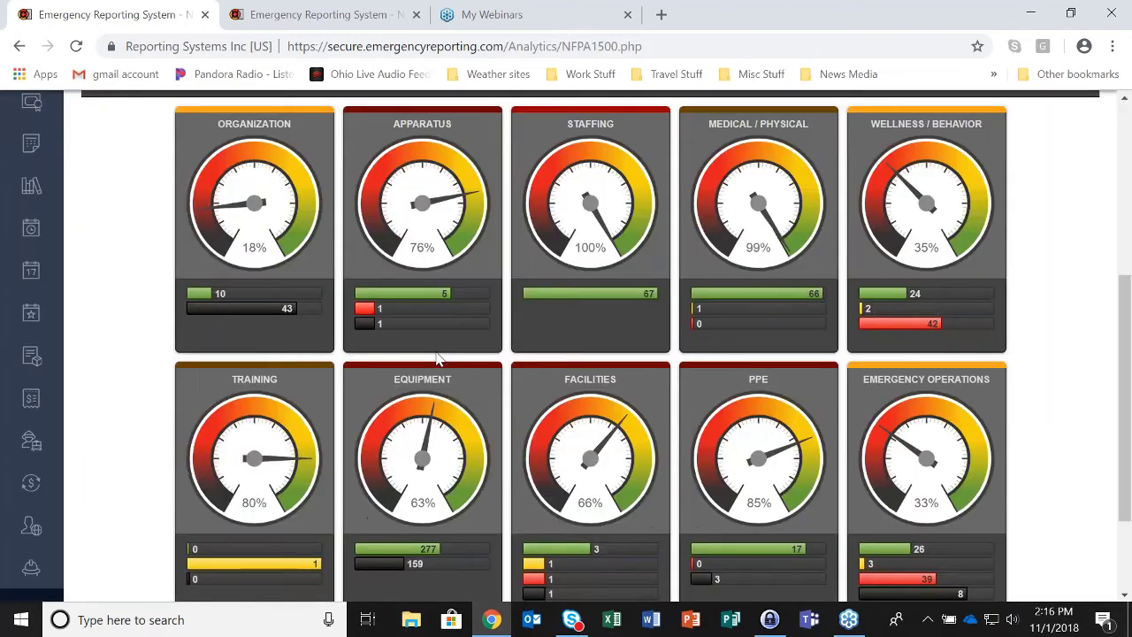
pyautogui.click(428, 301)
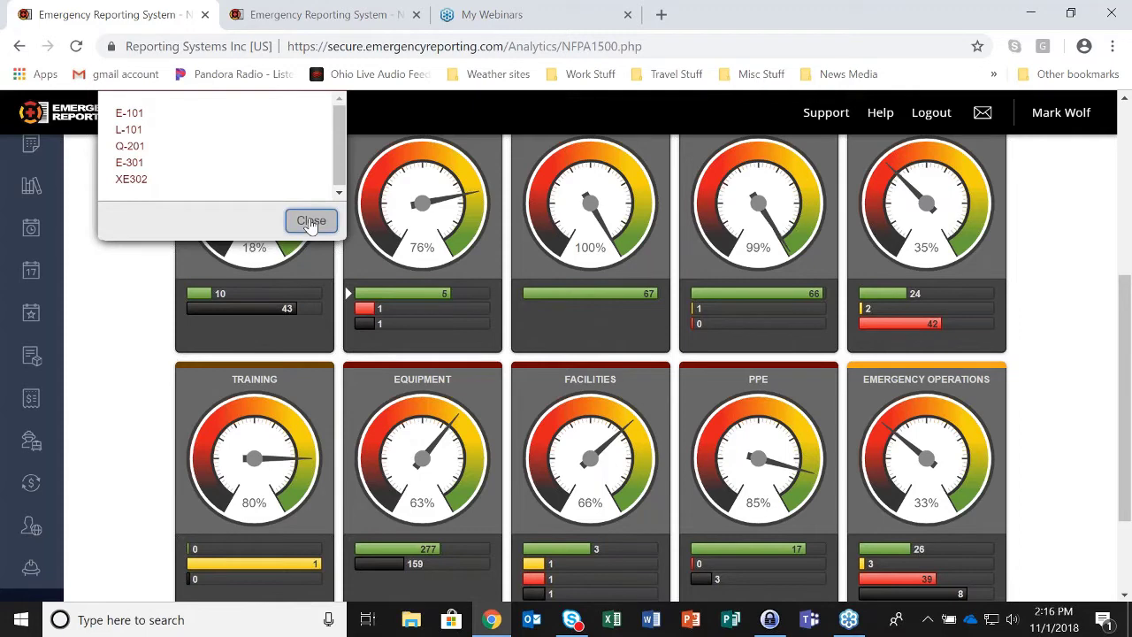
pyautogui.click(311, 221)
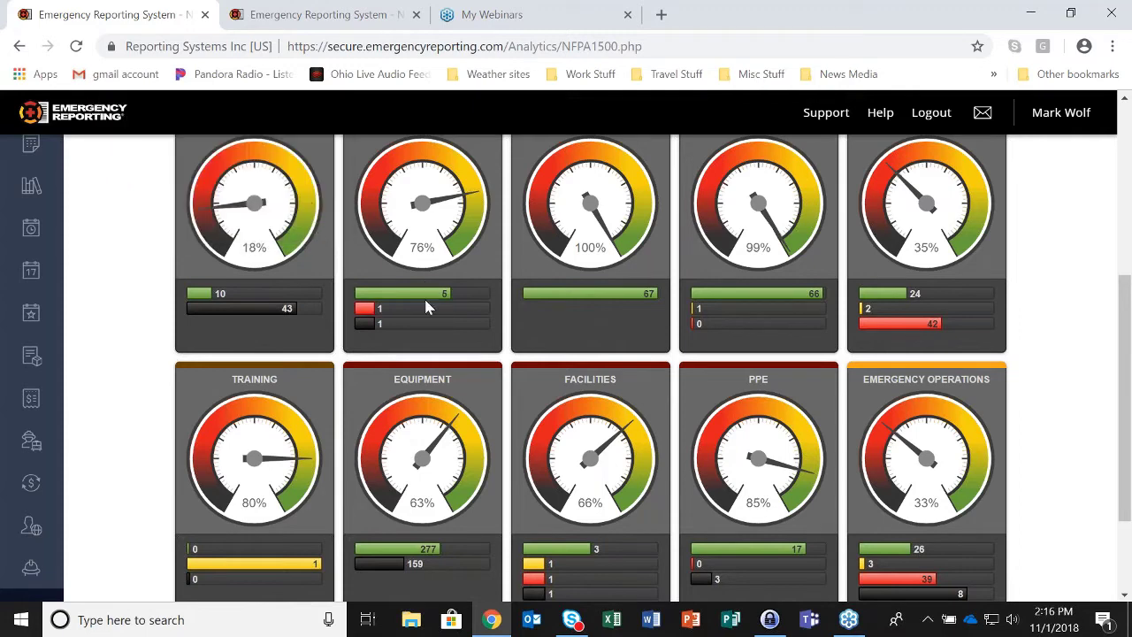
pyautogui.moveTo(425, 299)
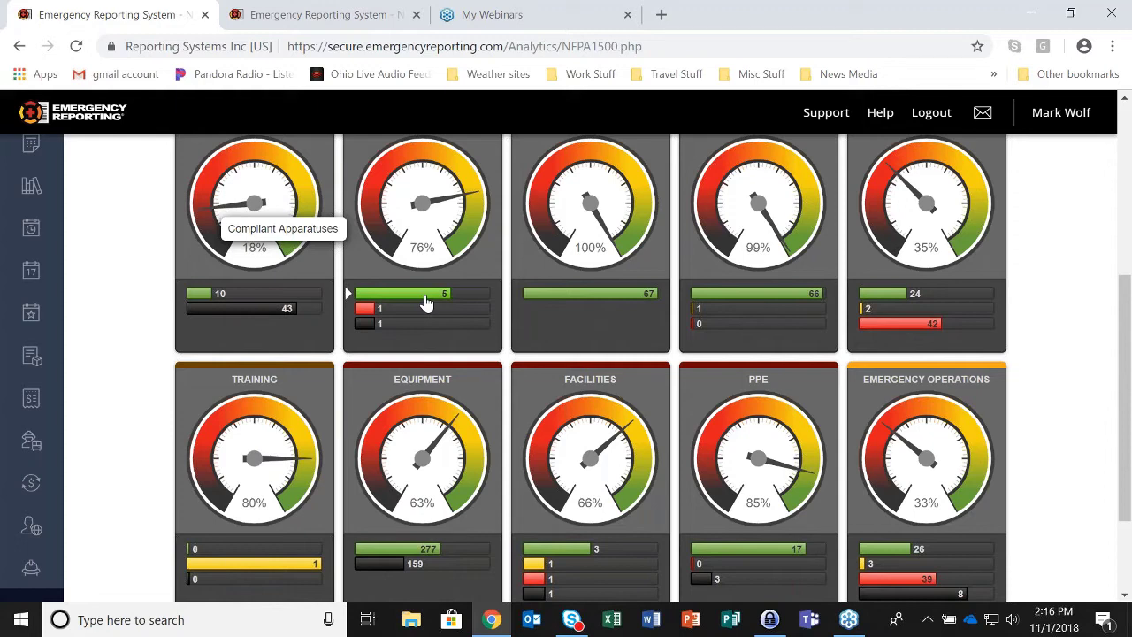
pyautogui.scroll(1, 426, 302)
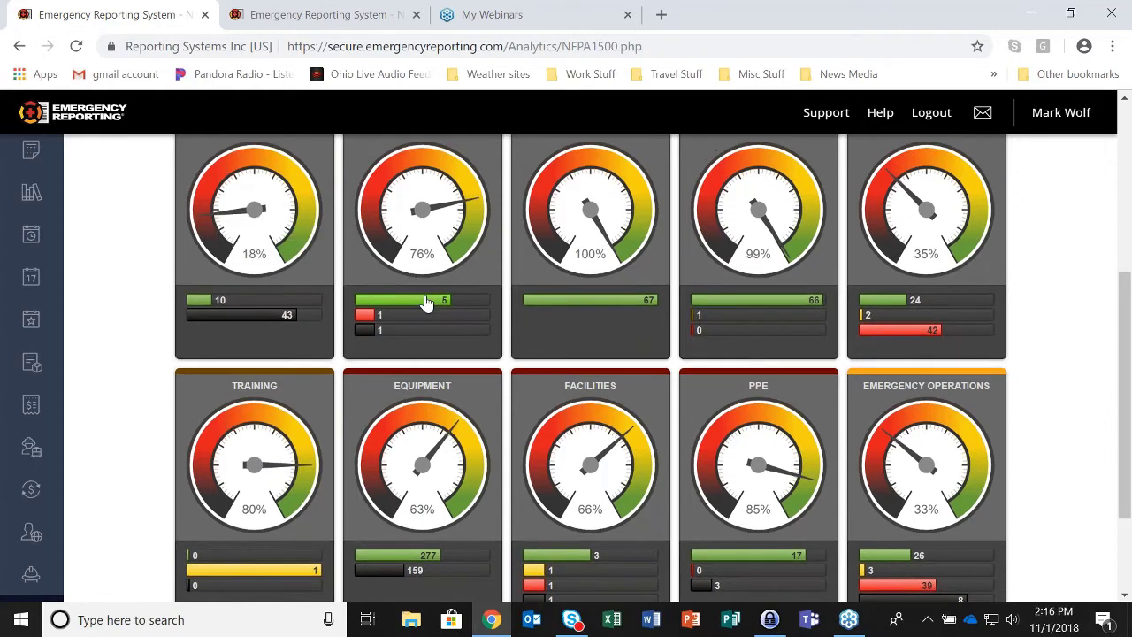
pyautogui.scroll(2, 426, 302)
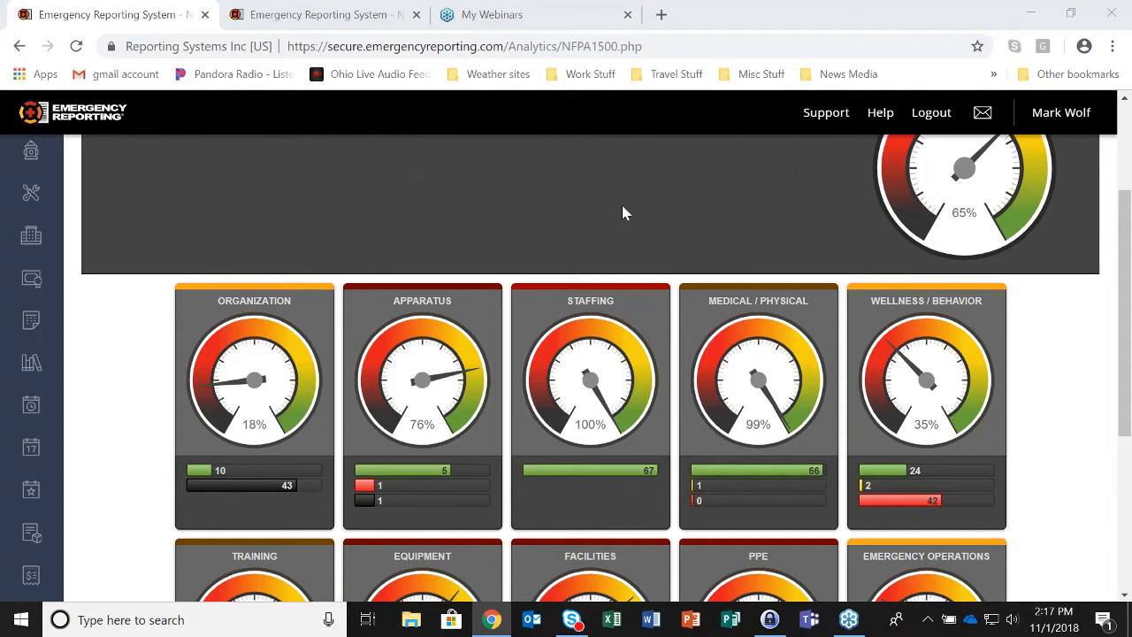
pyautogui.moveTo(594, 477)
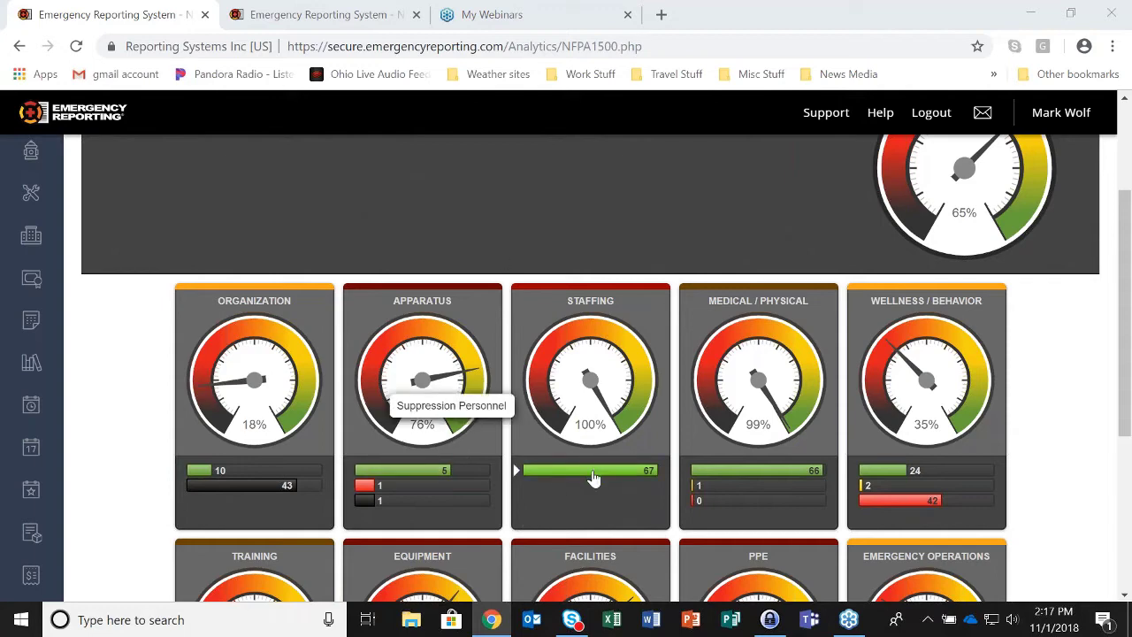
# - In the other tab, dismiss the pending maintenance email unsent and go to Demographics
pyautogui.click(318, 14)
pyautogui.click(799, 510)
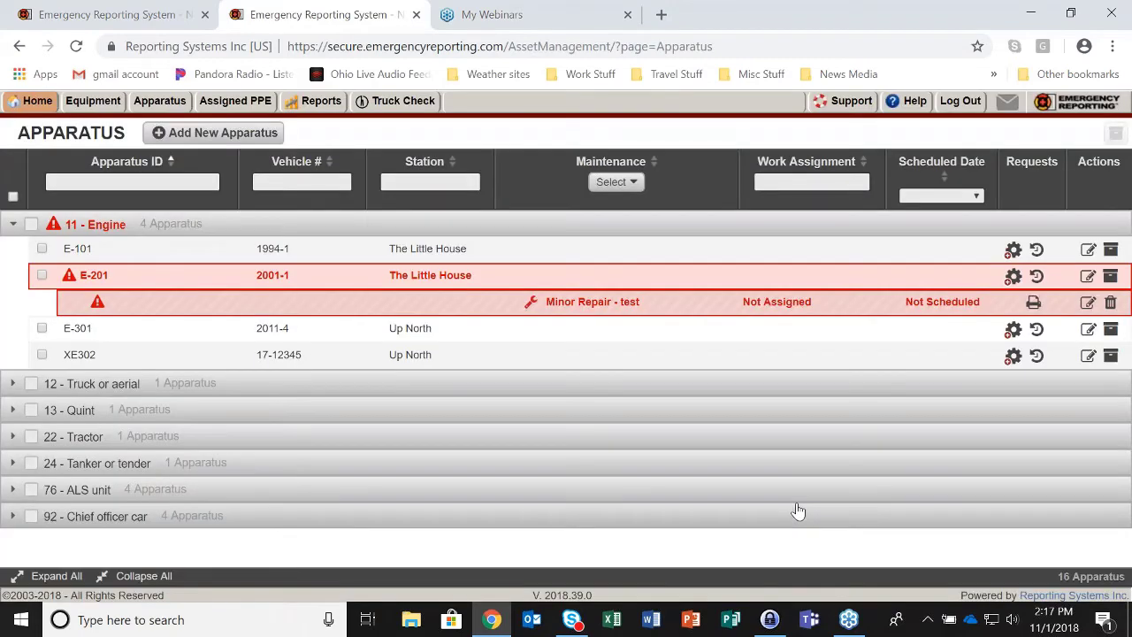
pyautogui.moveTo(35, 100)
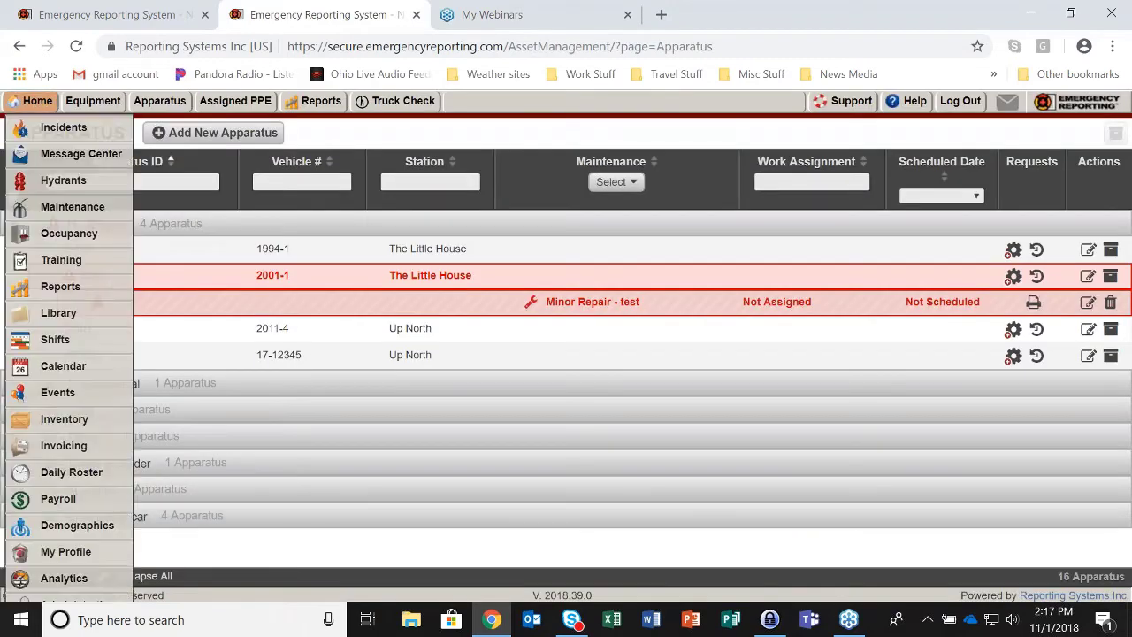
pyautogui.click(60, 527)
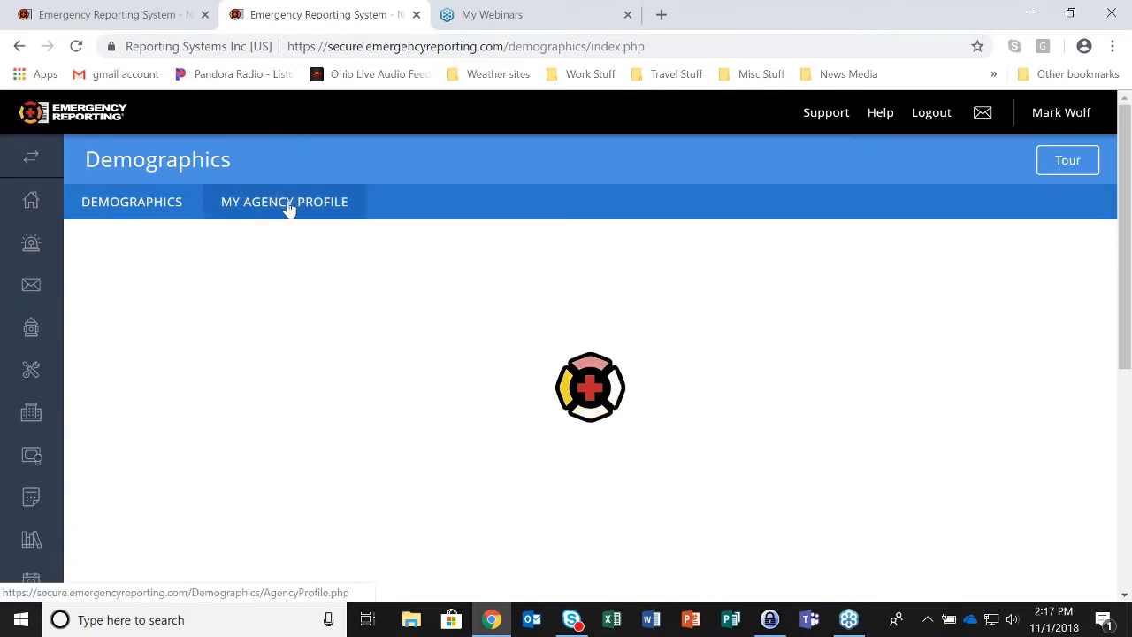
# - Open My Agency Profile and highlight the staffing count of 65 suppression personnel
pyautogui.click(288, 203)
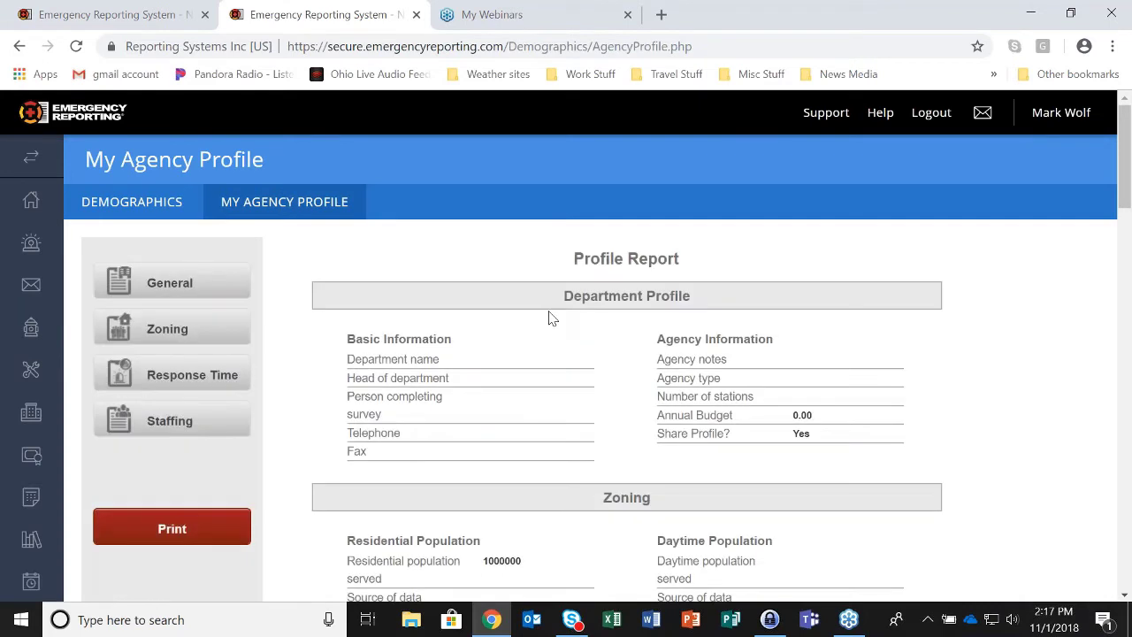
pyautogui.click(191, 423)
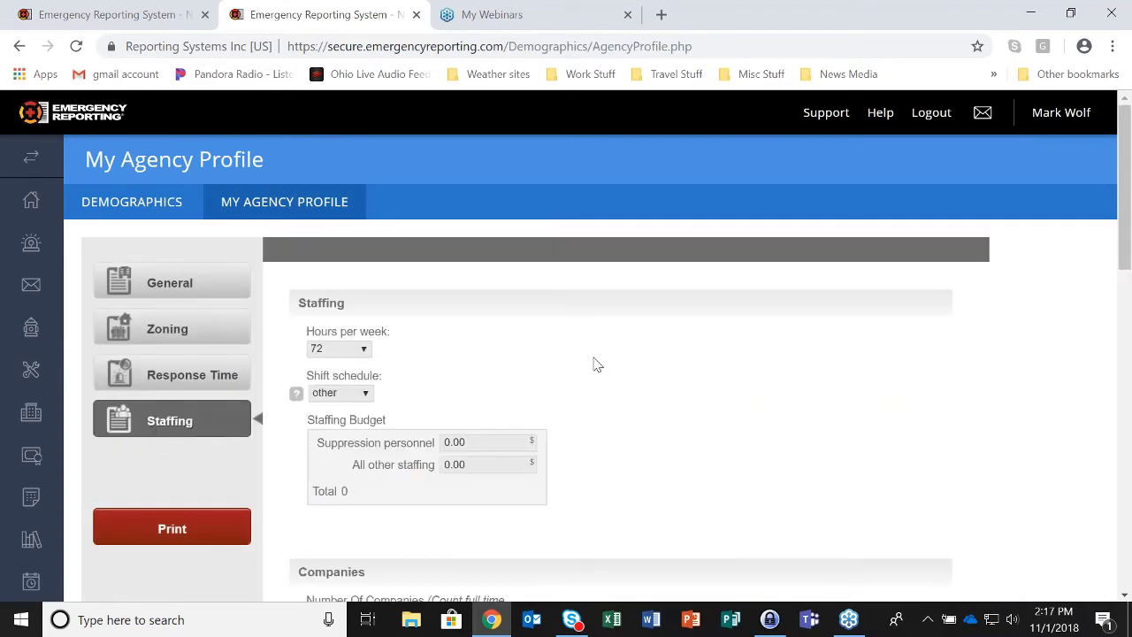
pyautogui.scroll(-1, 594, 364)
pyautogui.scroll(-7, 594, 364)
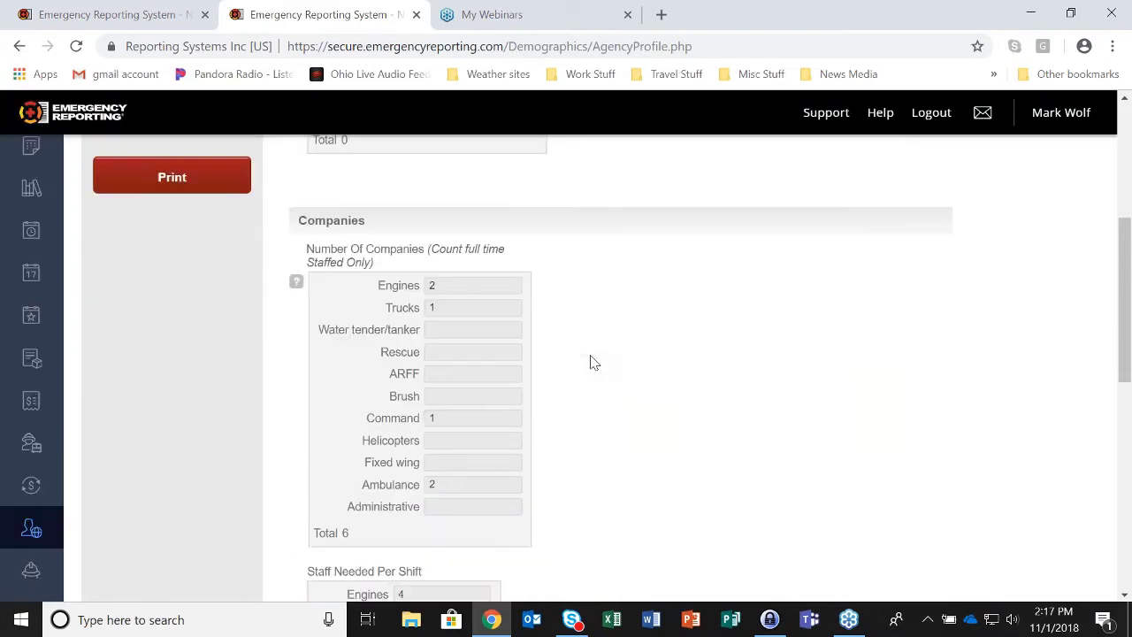
pyautogui.scroll(-3, 590, 360)
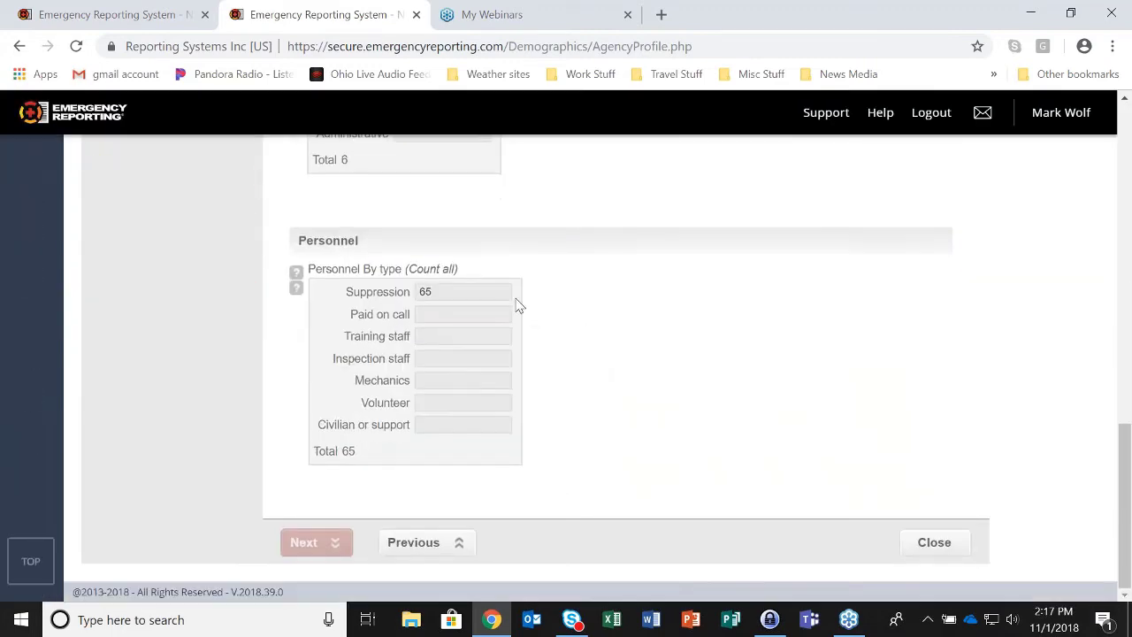
pyautogui.moveTo(346, 292); pyautogui.dragTo(412, 305)
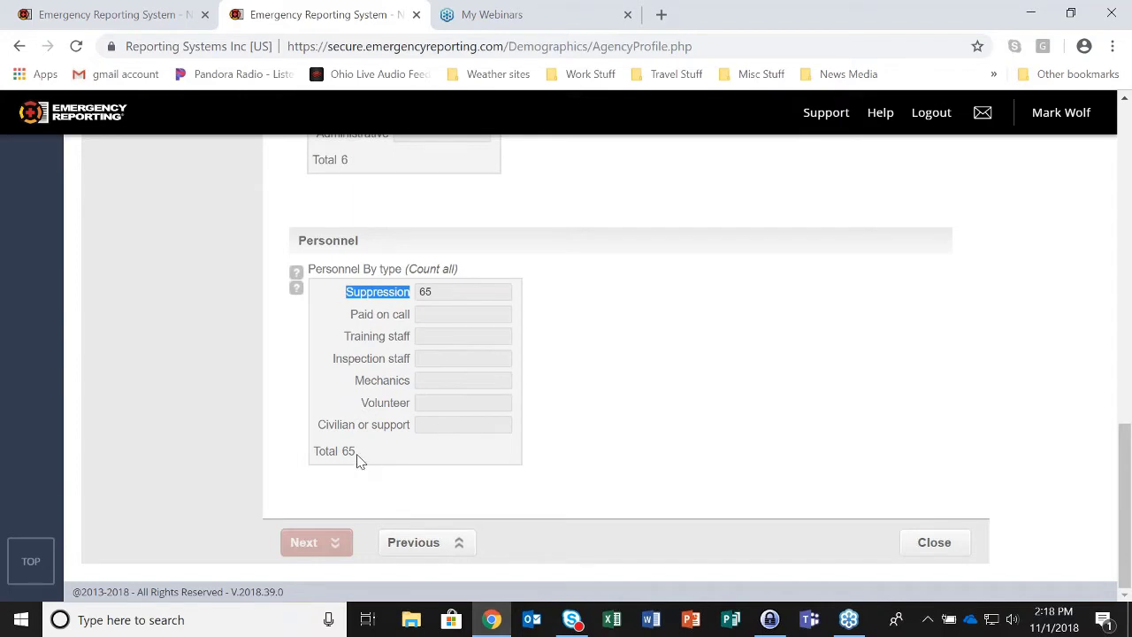
pyautogui.doubleClick(422, 292)
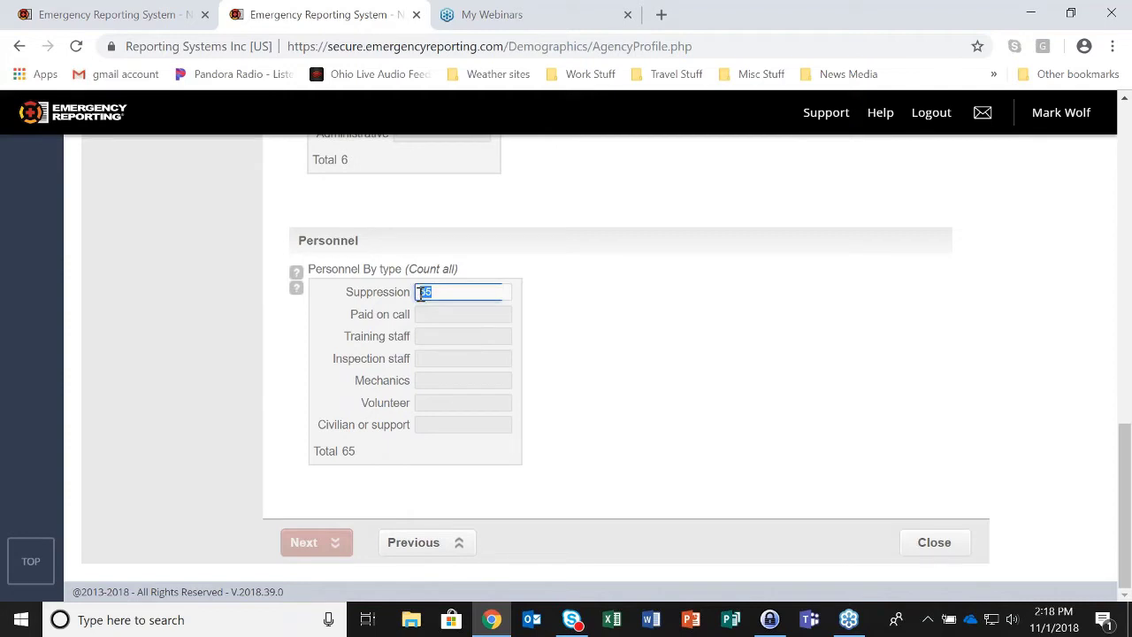
# - Go to the Administration area's Personnel list
pyautogui.scroll(1, 664, 354)
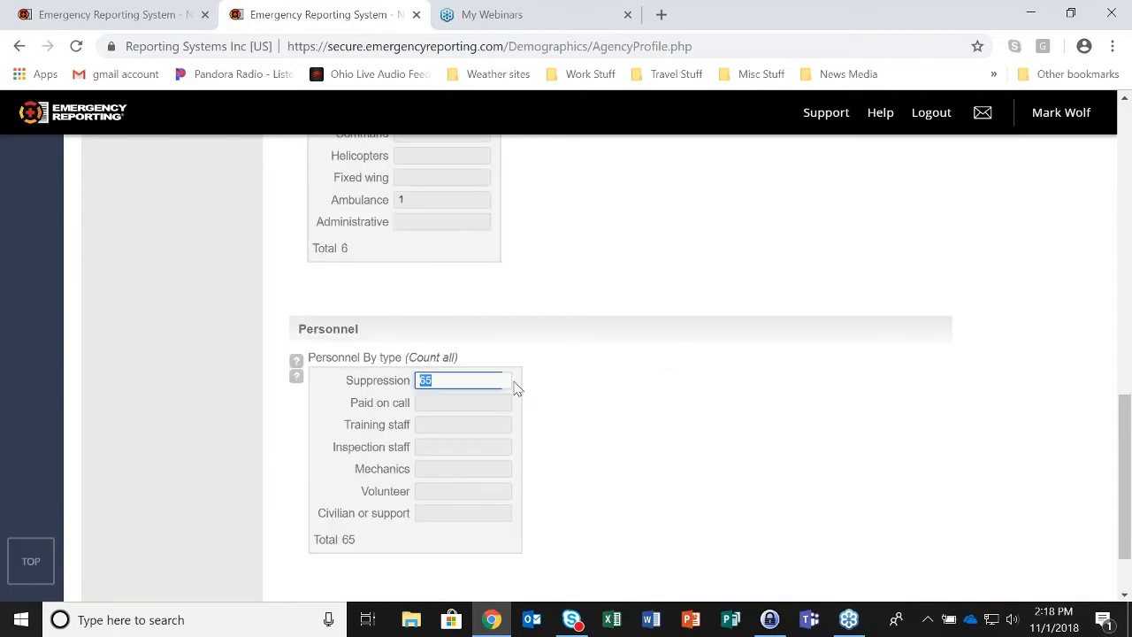
pyautogui.scroll(4, 648, 298)
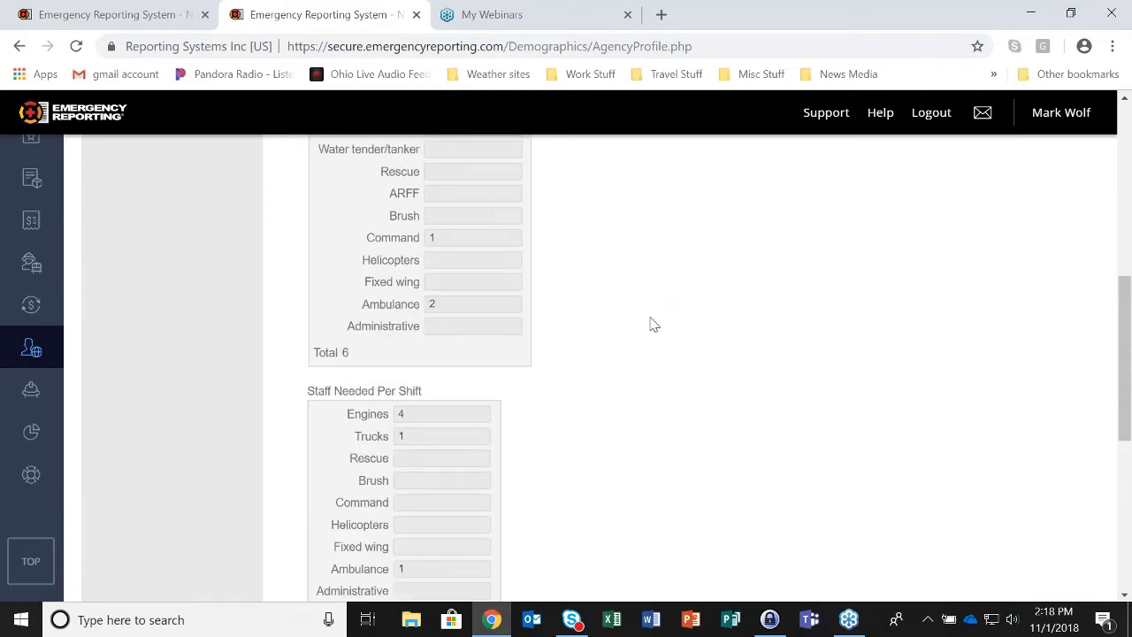
pyautogui.scroll(6, 650, 323)
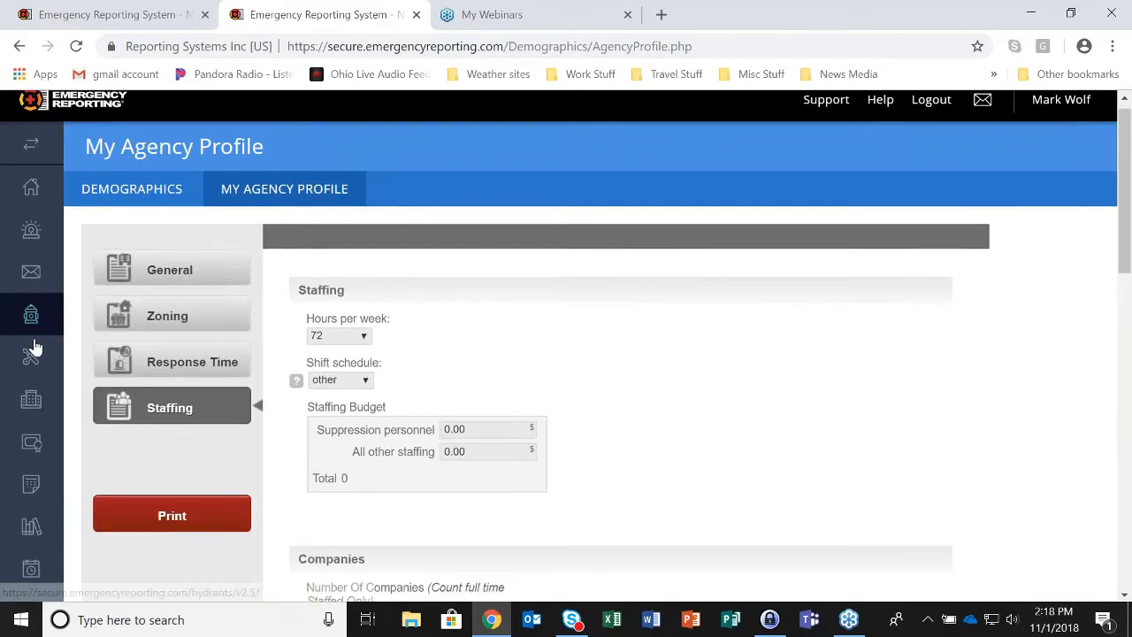
pyautogui.scroll(-8, 32, 354)
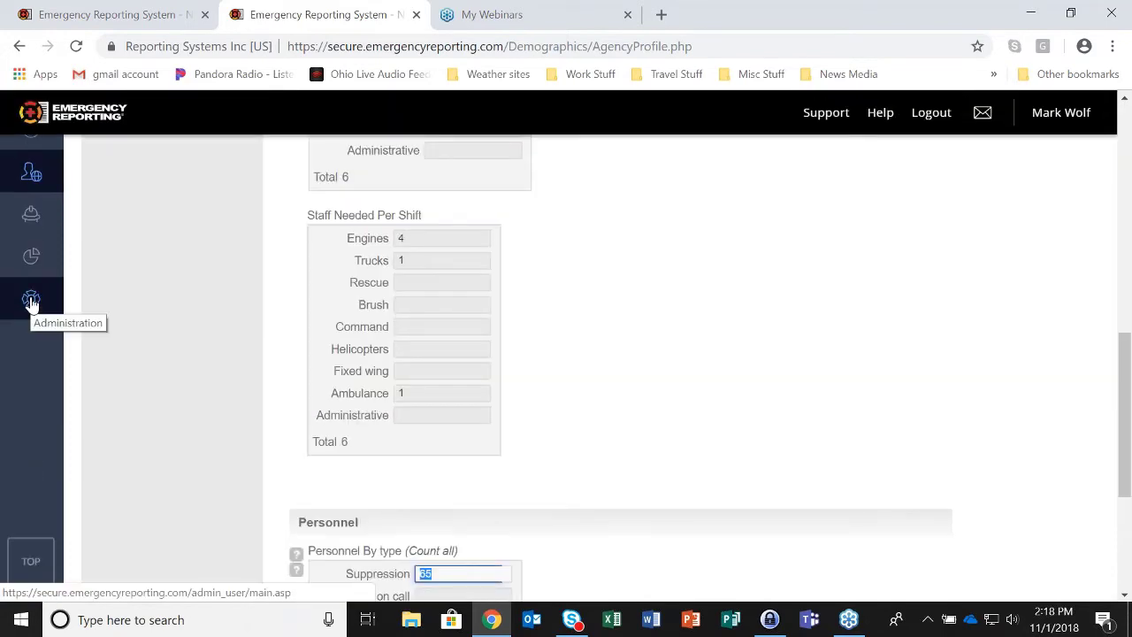
pyautogui.click(31, 301)
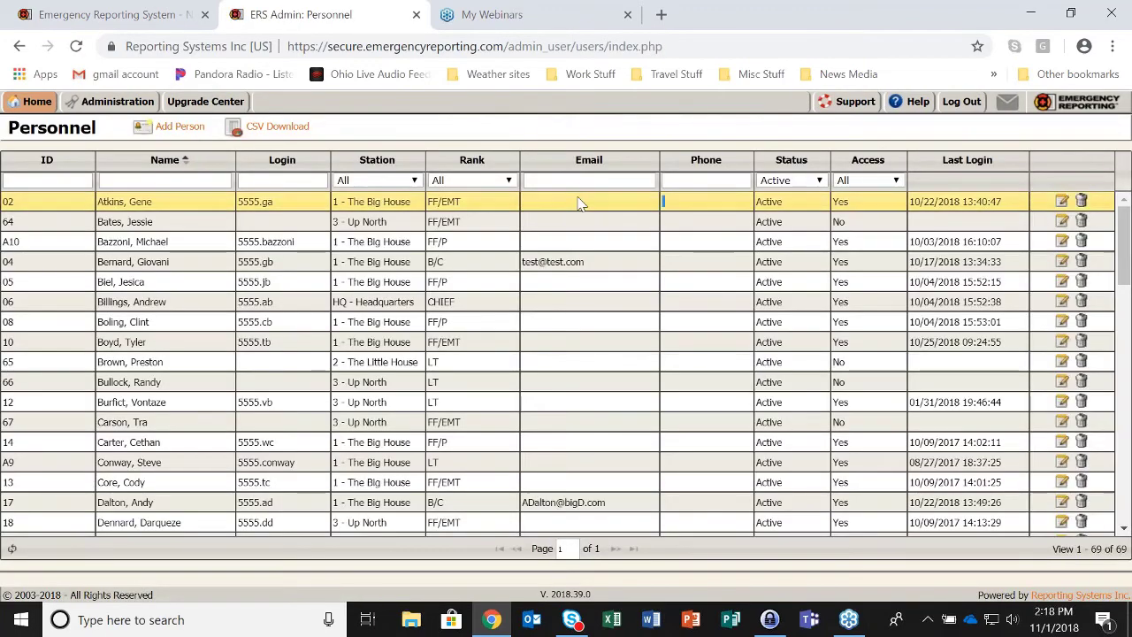
# - Open the first person's record and view the Fit For Duty options, leaving it at Full Duty
pyautogui.click(579, 203)
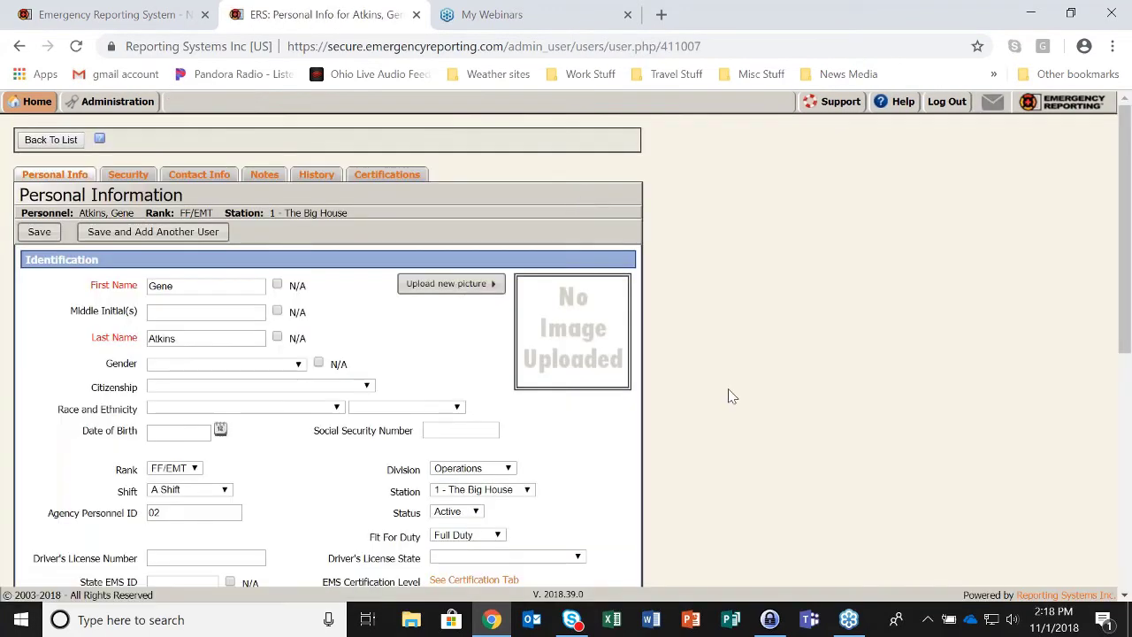
pyautogui.scroll(-2, 733, 396)
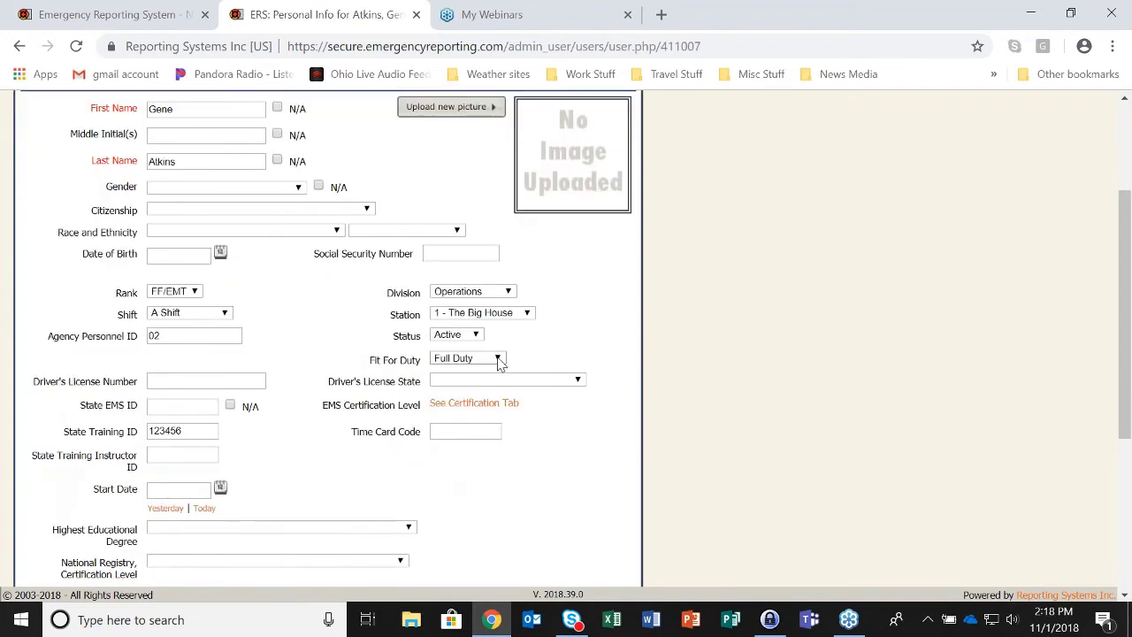
pyautogui.click(498, 359)
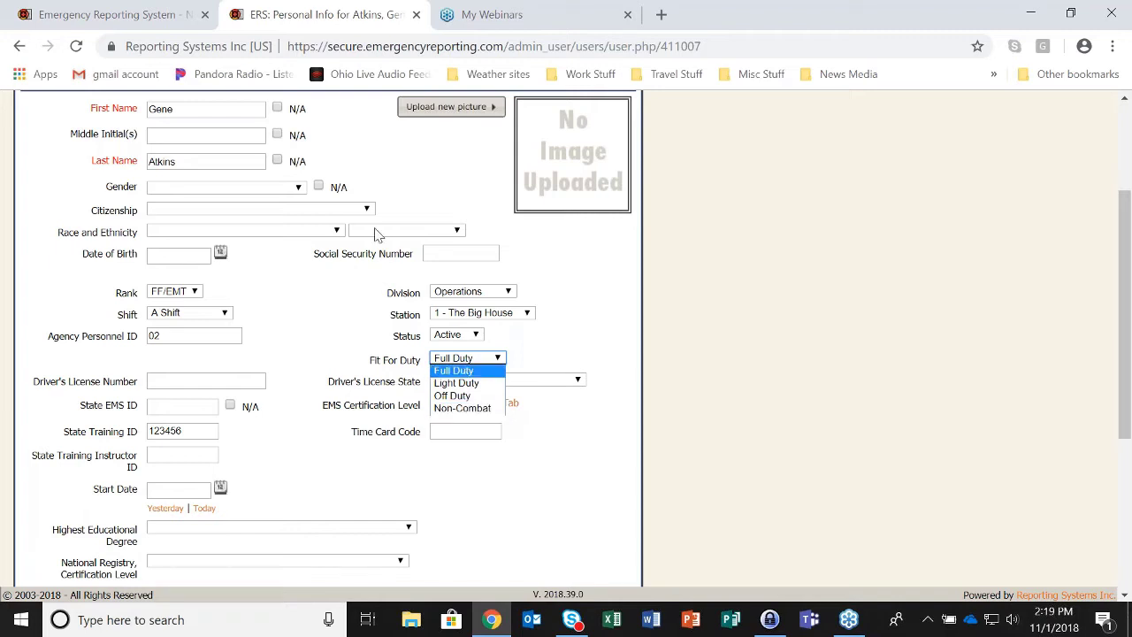
pyautogui.press('Escape')
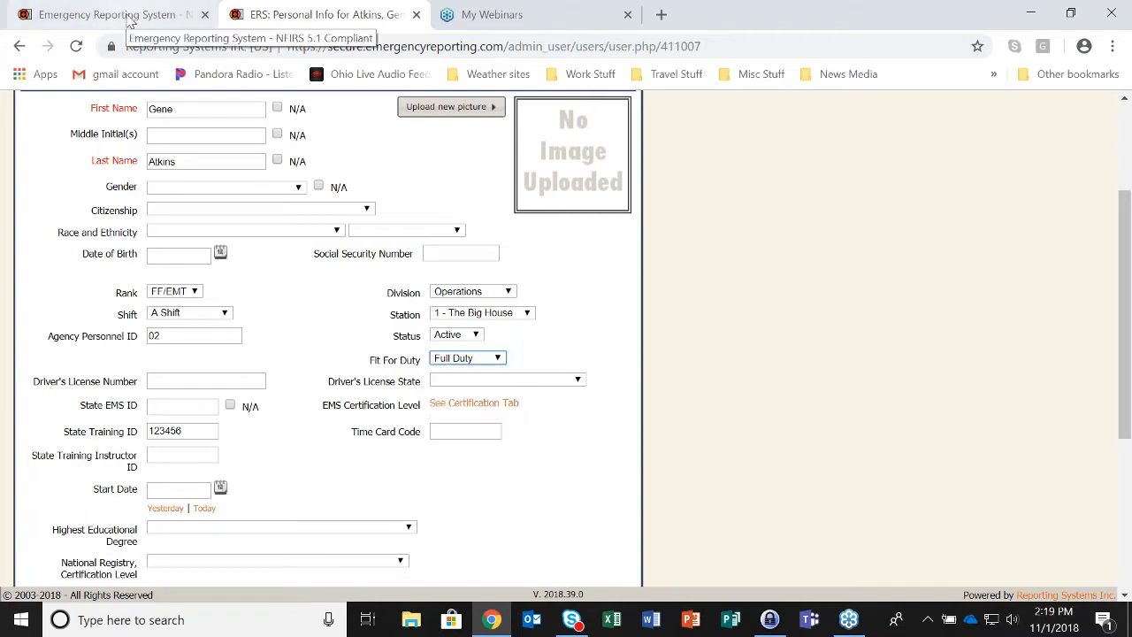
# - Review the NFPA 1500 dashboard gauges in the other tab
pyautogui.click(115, 15)
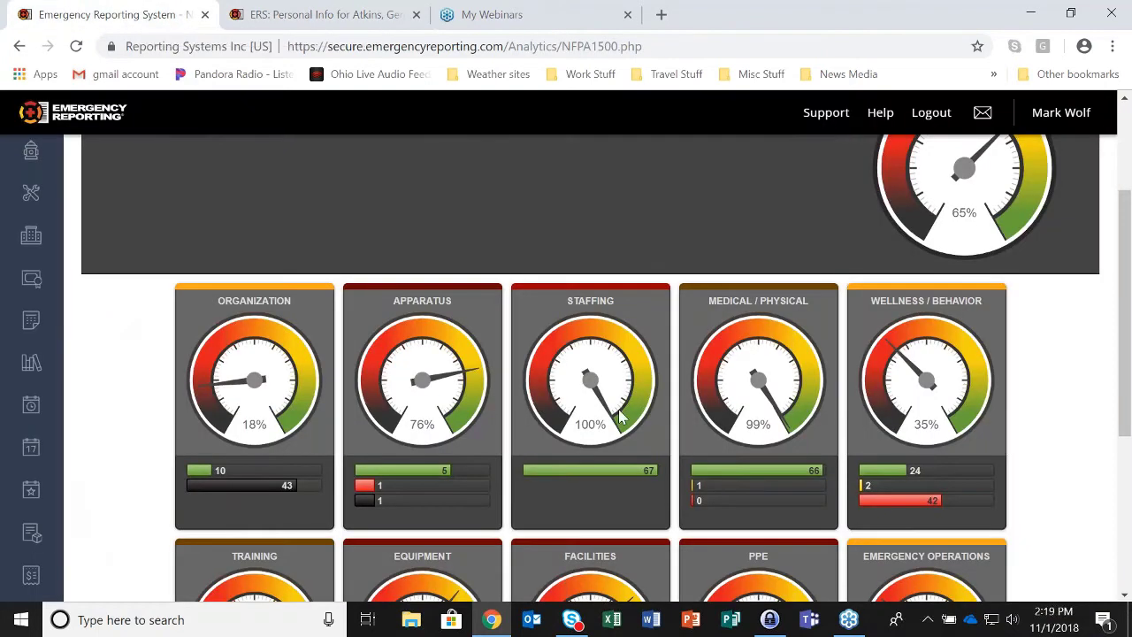
pyautogui.moveTo(602, 478)
pyautogui.scroll(-1, 1050, 444)
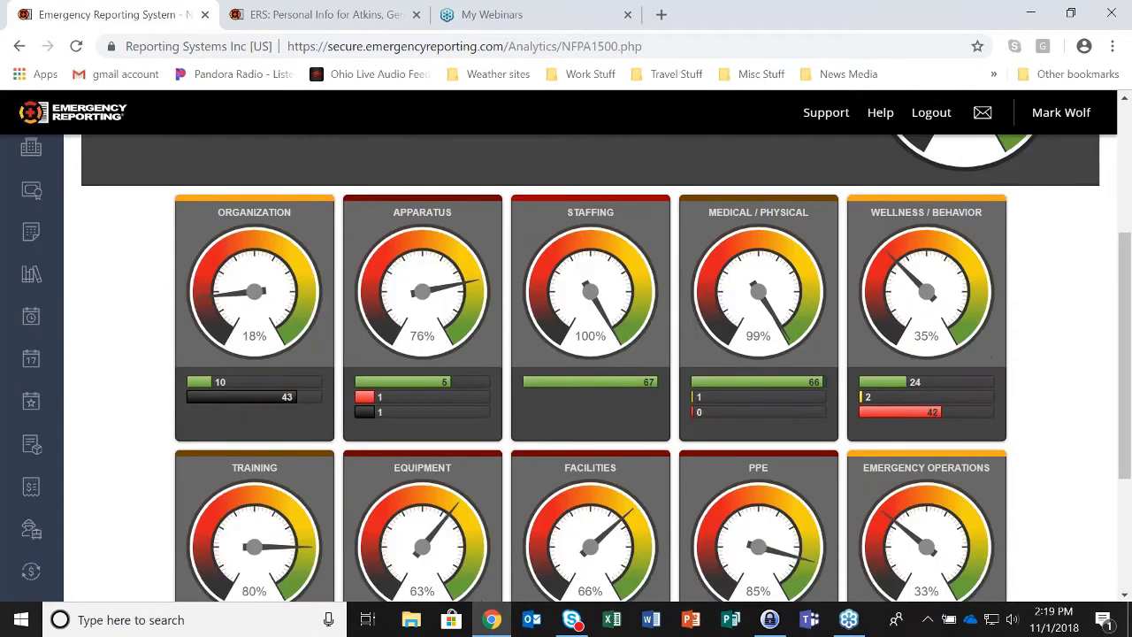
pyautogui.moveTo(1129, 341); pyautogui.dragTo(1129, 353)
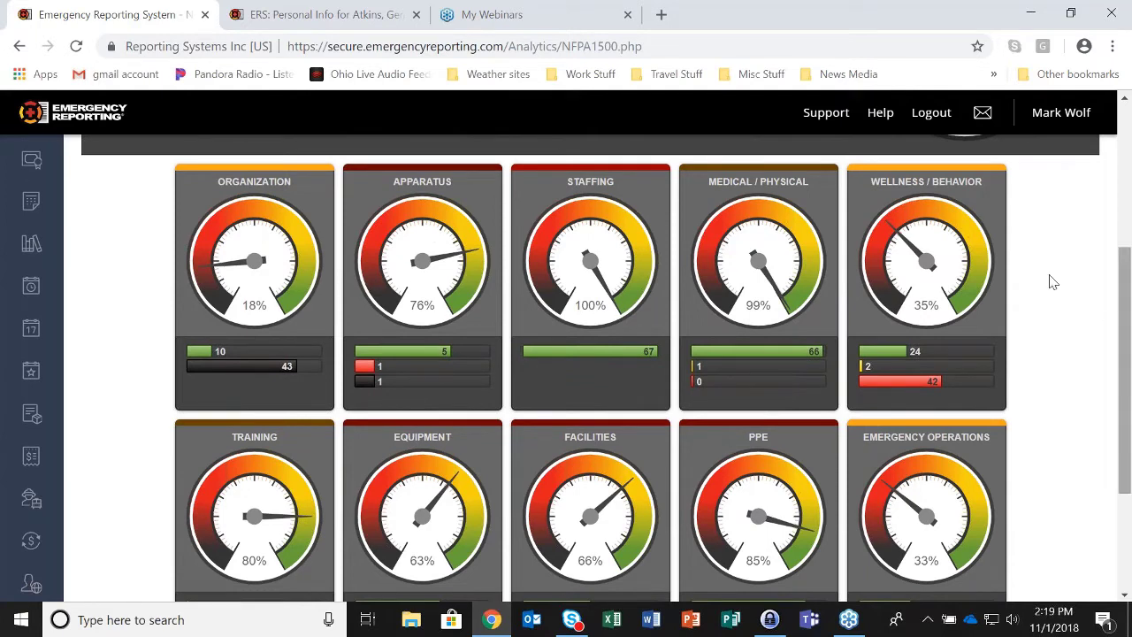
pyautogui.moveTo(741, 358)
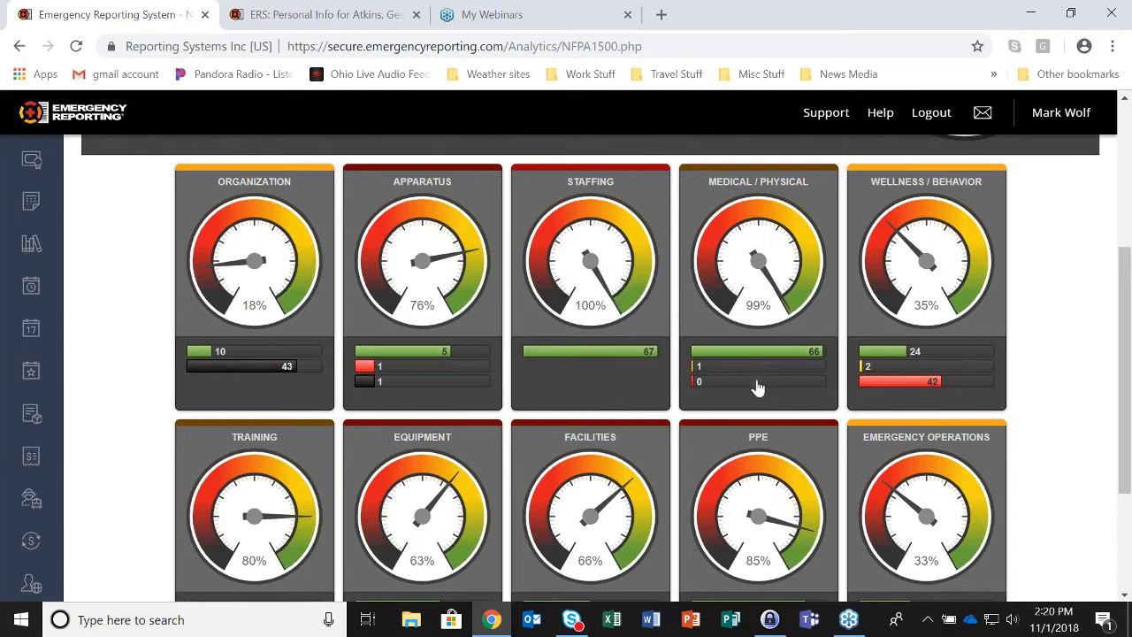
# - Set the member's Fit For Duty to Off Duty and save the record
pyautogui.click(331, 14)
pyautogui.click(491, 358)
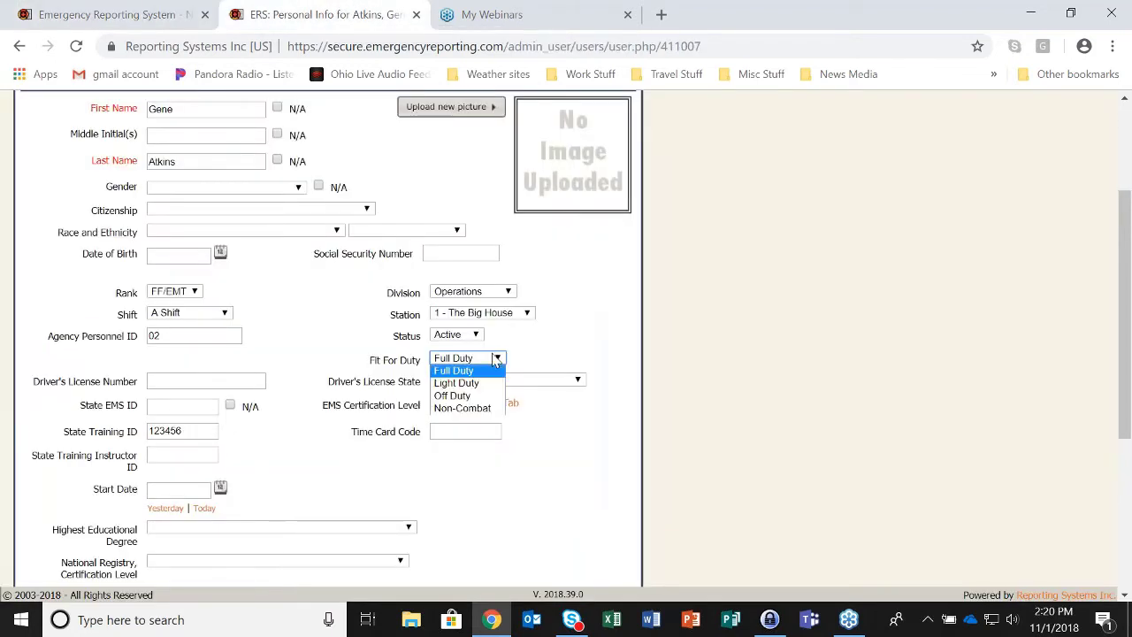
pyautogui.click(495, 359)
pyautogui.click(496, 358)
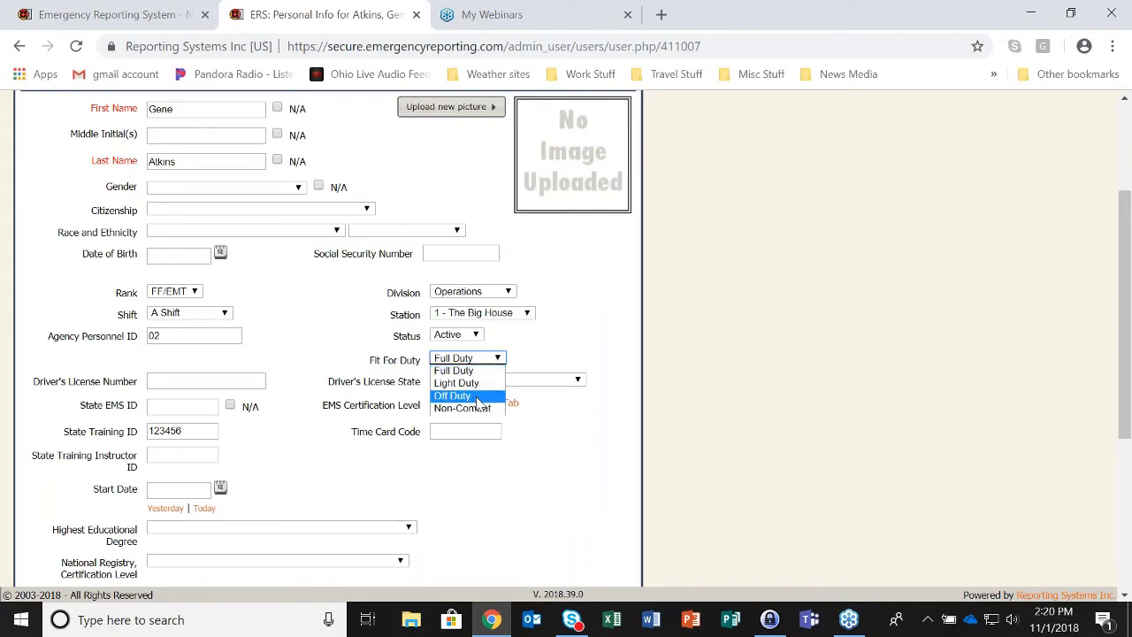
pyautogui.click(455, 395)
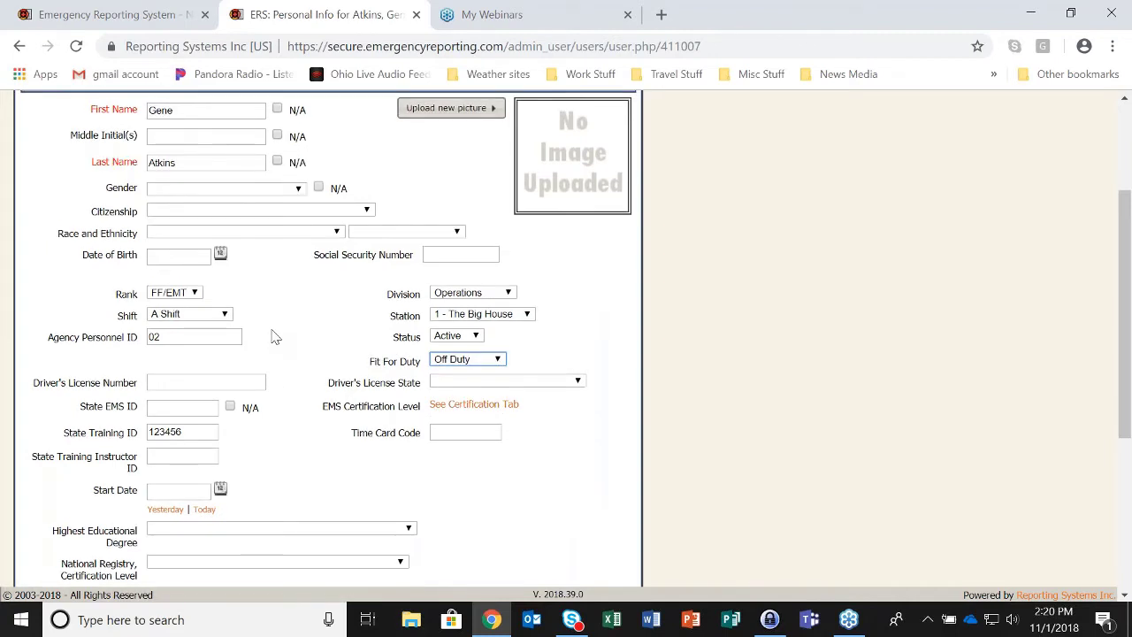
pyautogui.scroll(2, 273, 334)
pyautogui.click(39, 233)
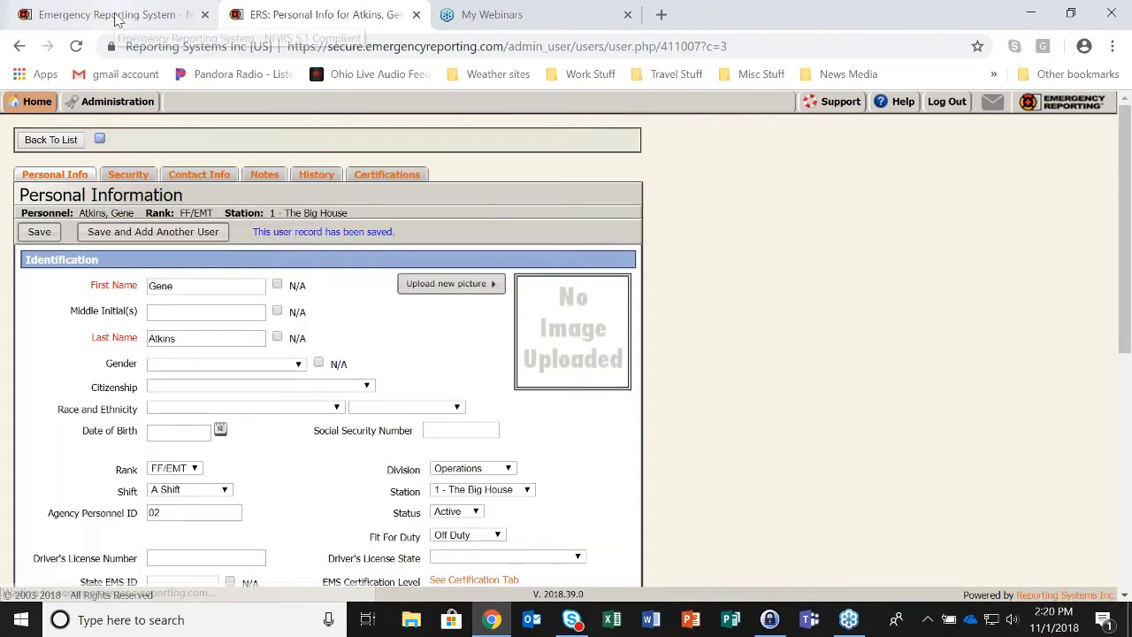
# - Reload the dashboard, showing Medical / Physical at 97%, and list the one off-duty member
pyautogui.click(115, 15)
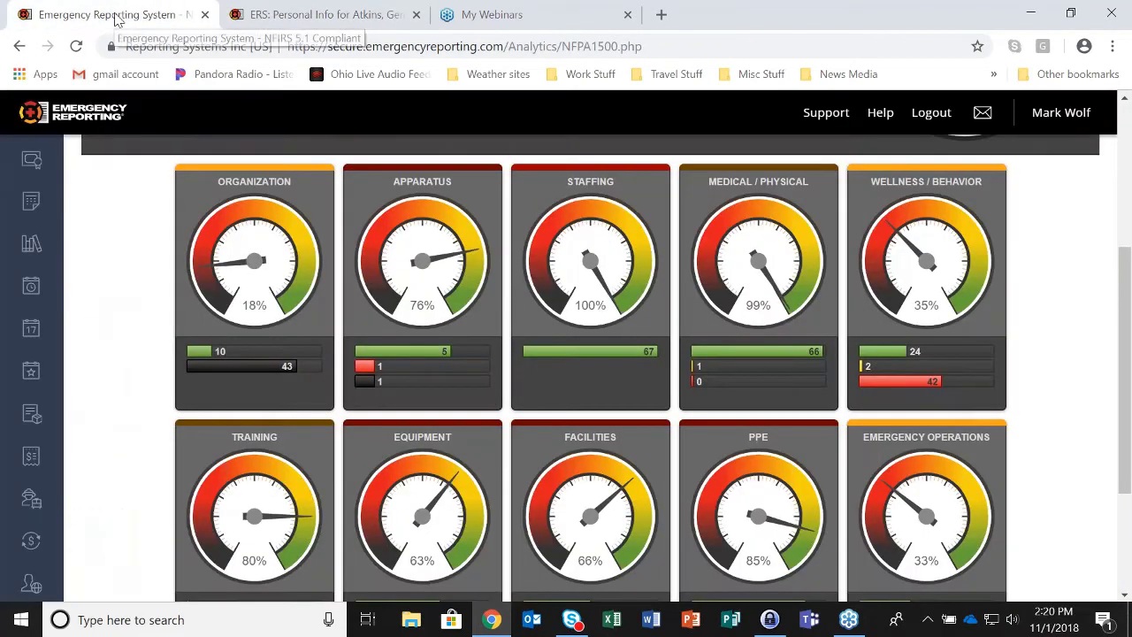
pyautogui.click(76, 46)
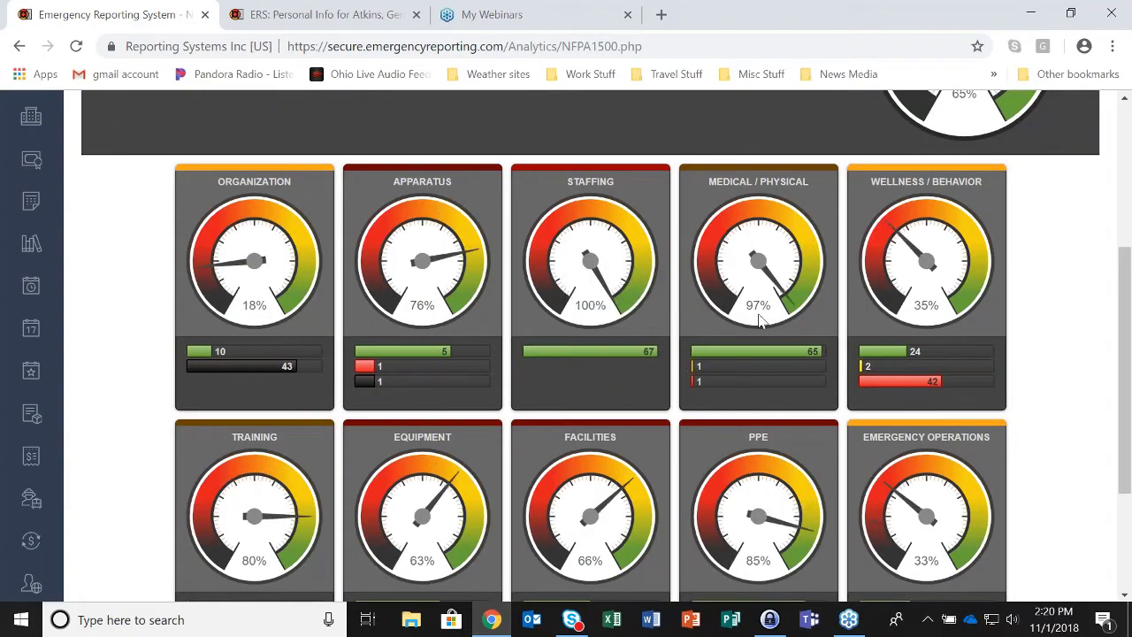
pyautogui.click(731, 386)
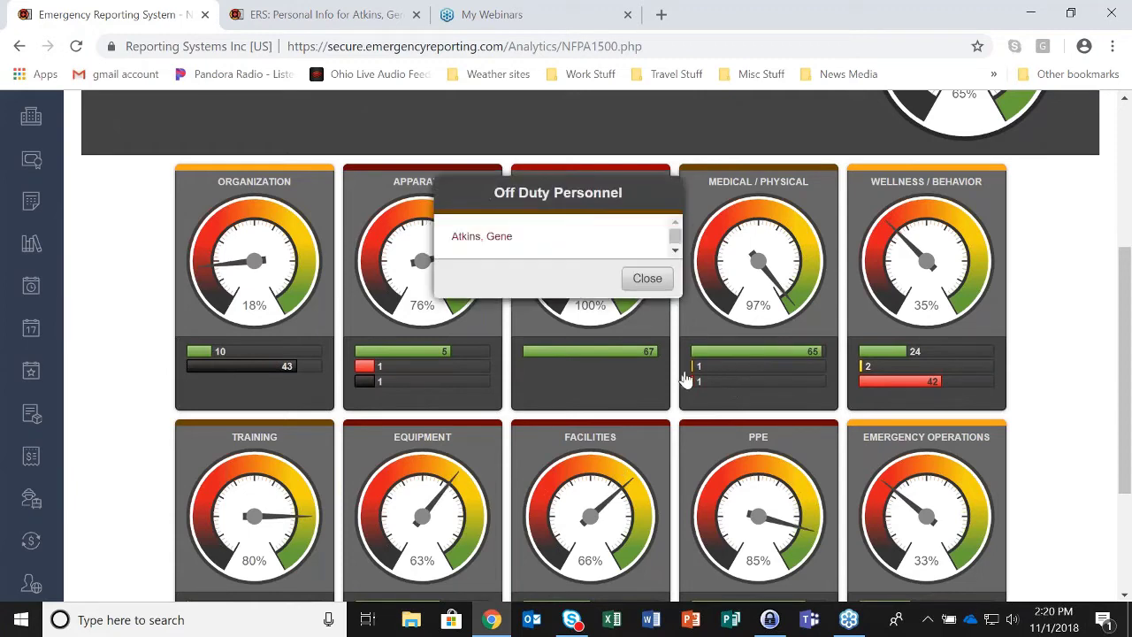
# - Set the off-duty member's Fit For Duty back to Full Duty, save, and return to Analytics
pyautogui.click(495, 237)
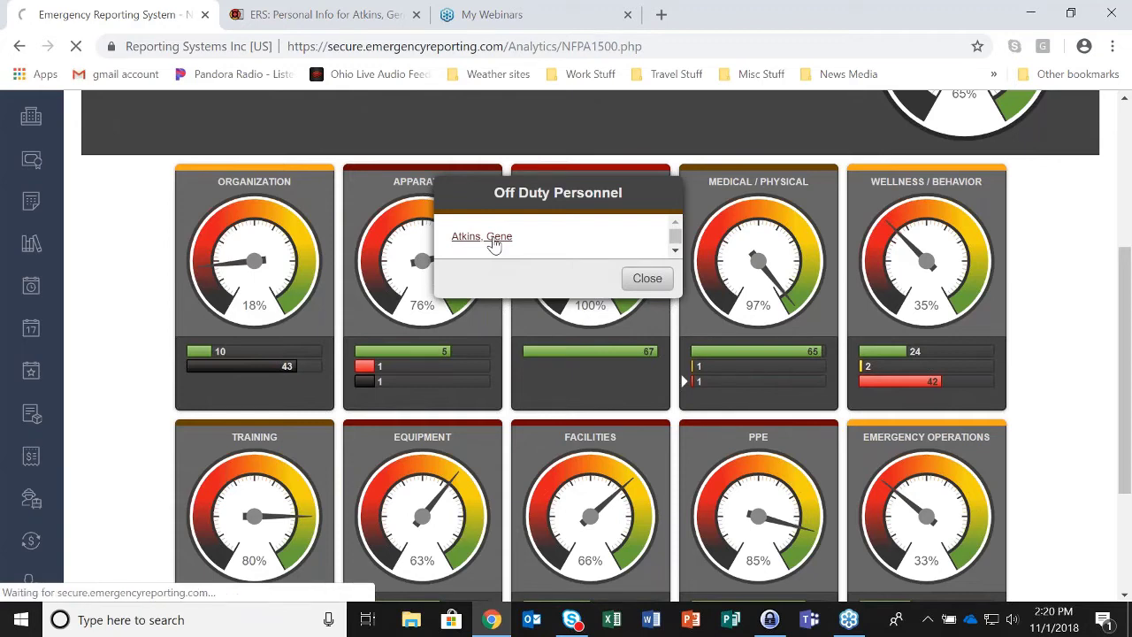
pyautogui.scroll(-1, 583, 418)
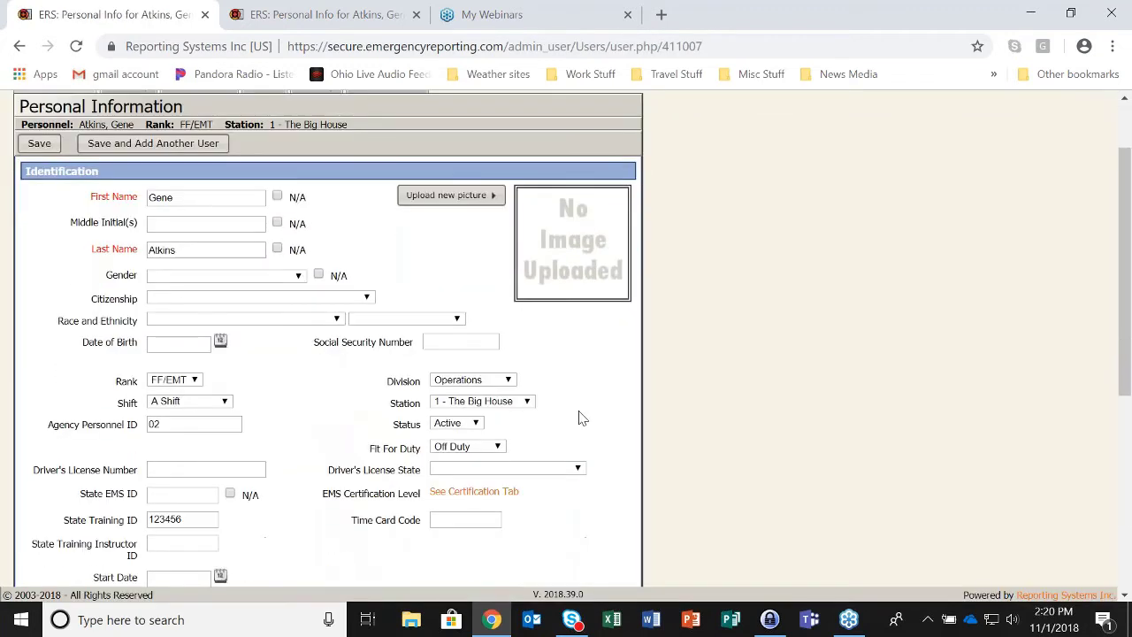
pyautogui.click(494, 447)
pyautogui.click(484, 460)
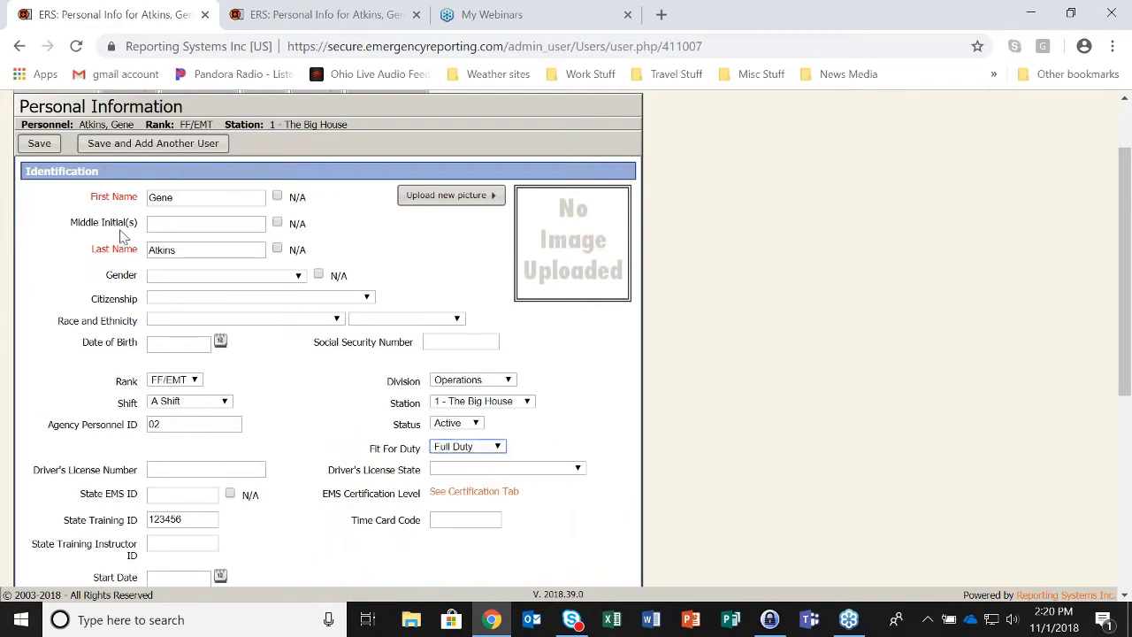
pyautogui.click(37, 145)
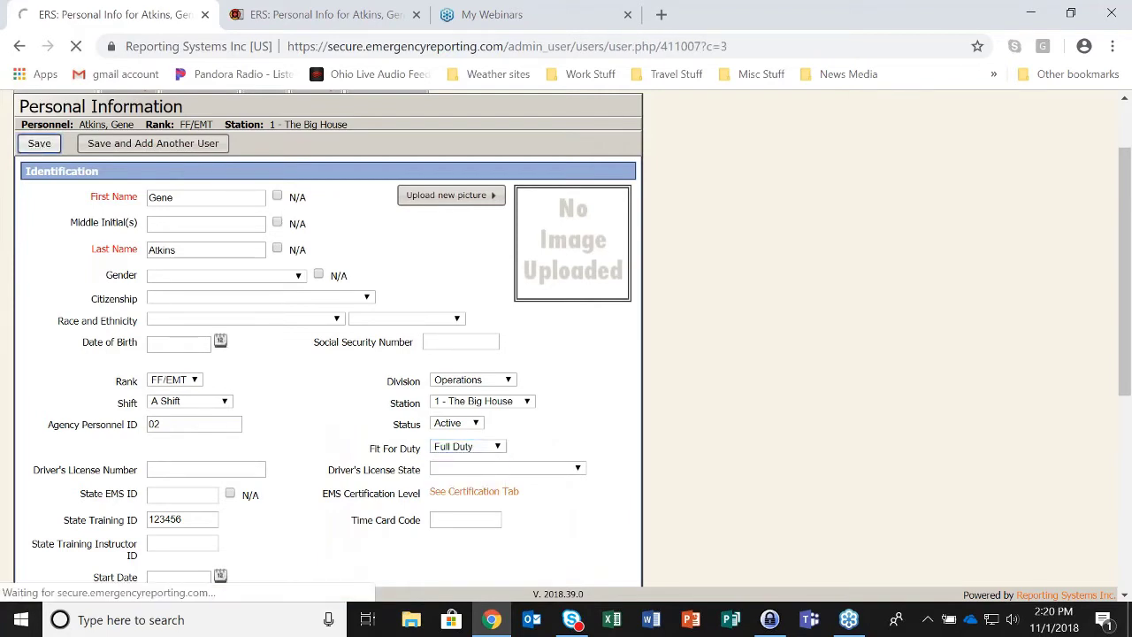
pyautogui.moveTo(37, 101)
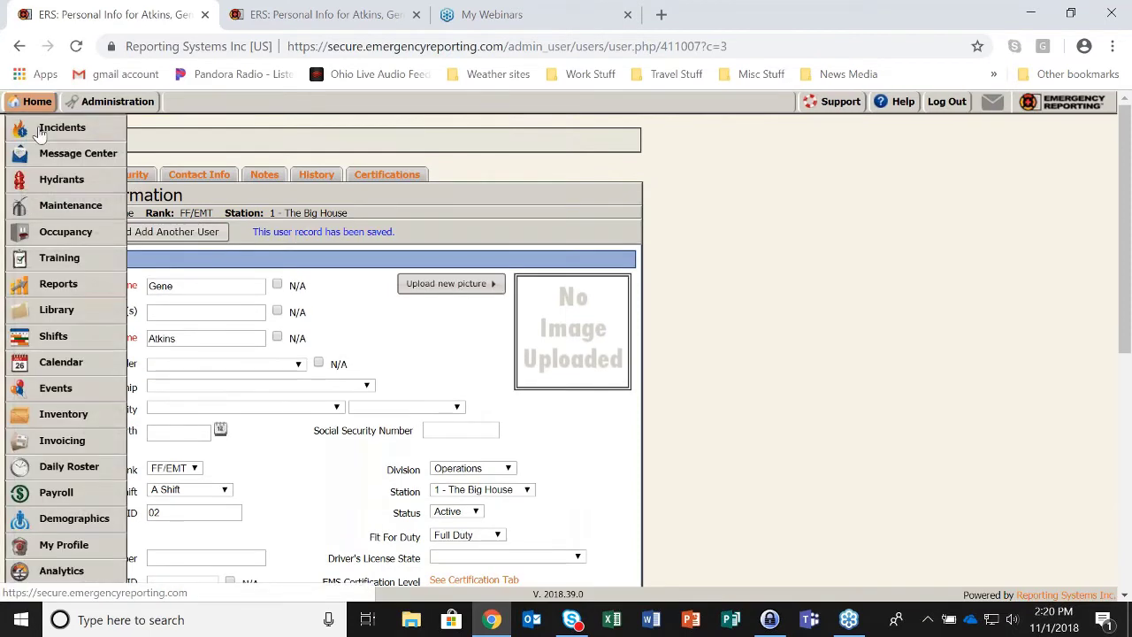
pyautogui.click(35, 575)
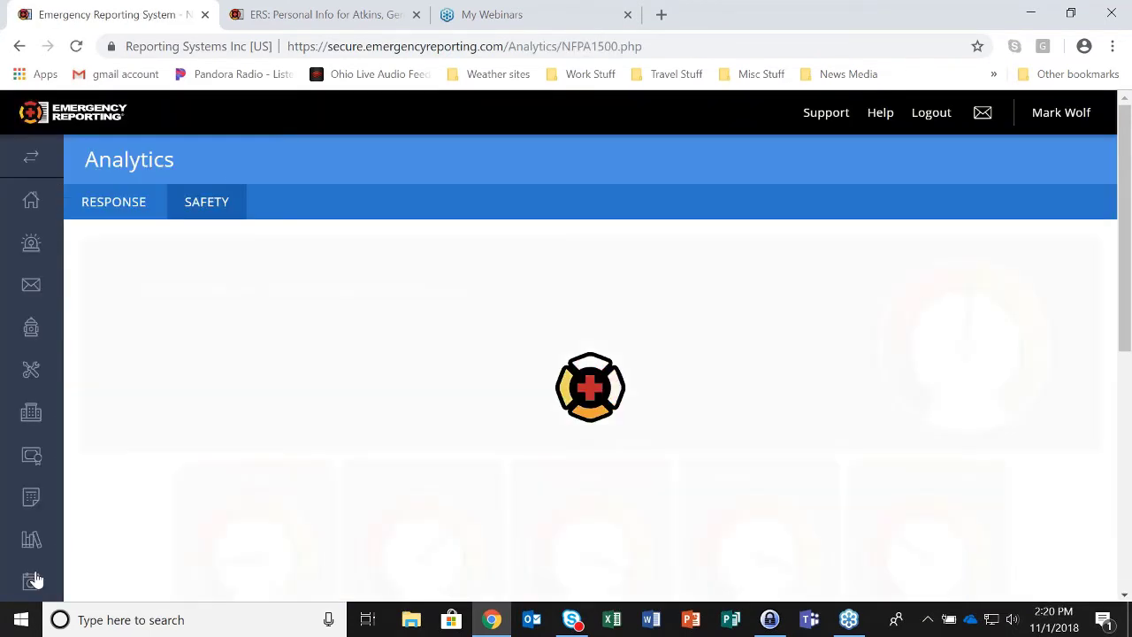
# - Check the category gauges: Medical / Physical back at 99% with zero off-duty personnel
pyautogui.scroll(-1, 35, 579)
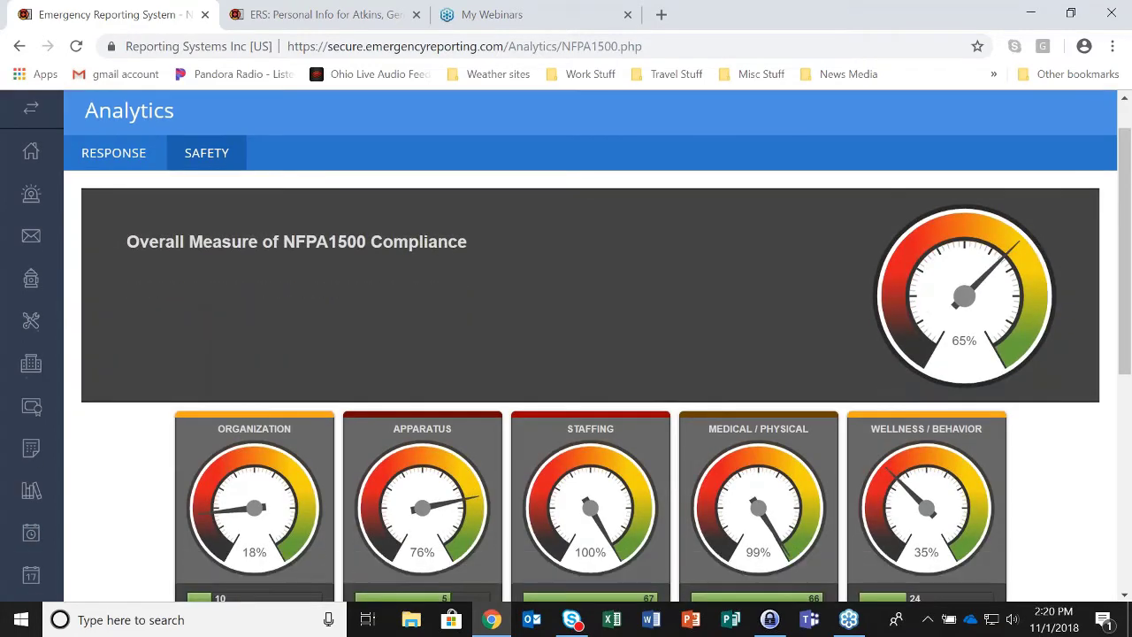
pyautogui.scroll(-3, 776, 520)
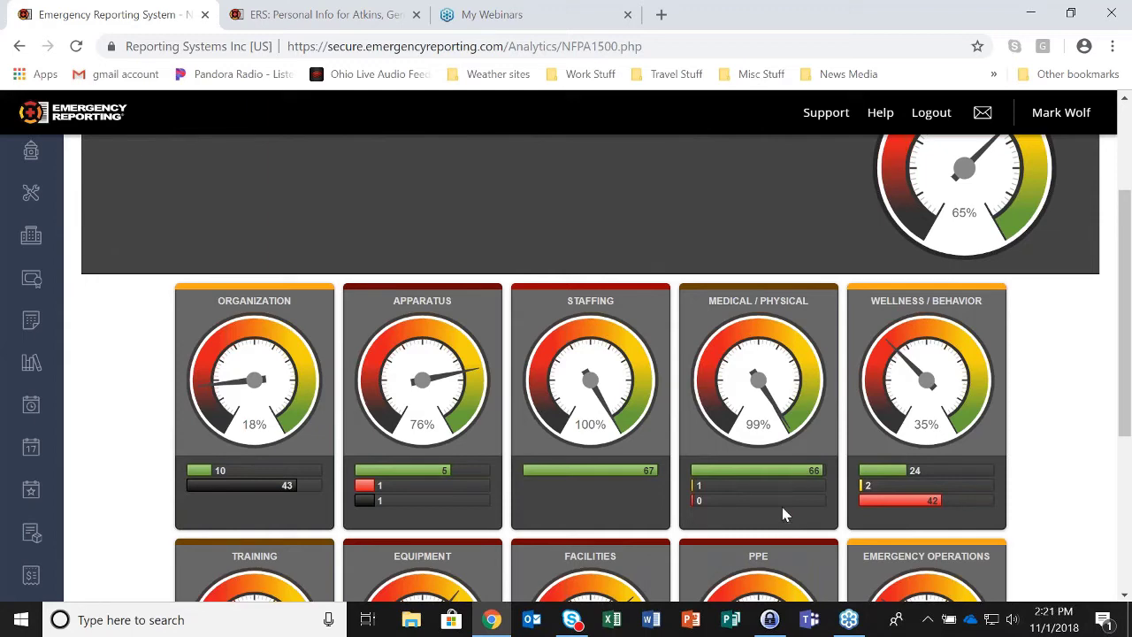
pyautogui.moveTo(774, 514)
pyautogui.click(317, 21)
pyautogui.click(38, 101)
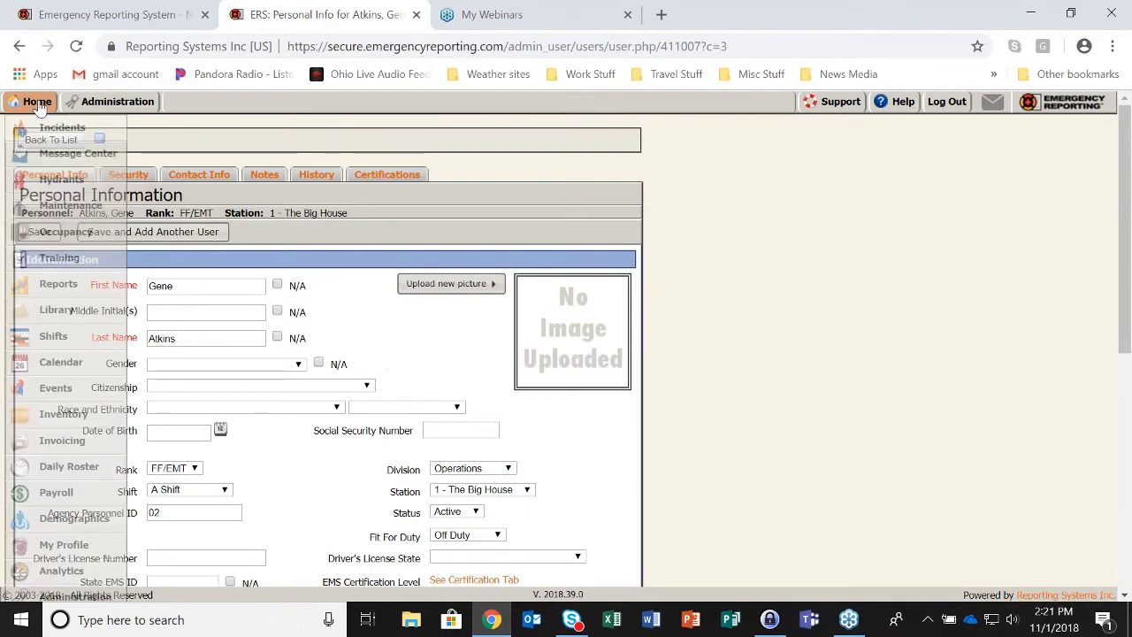
pyautogui.click(57, 311)
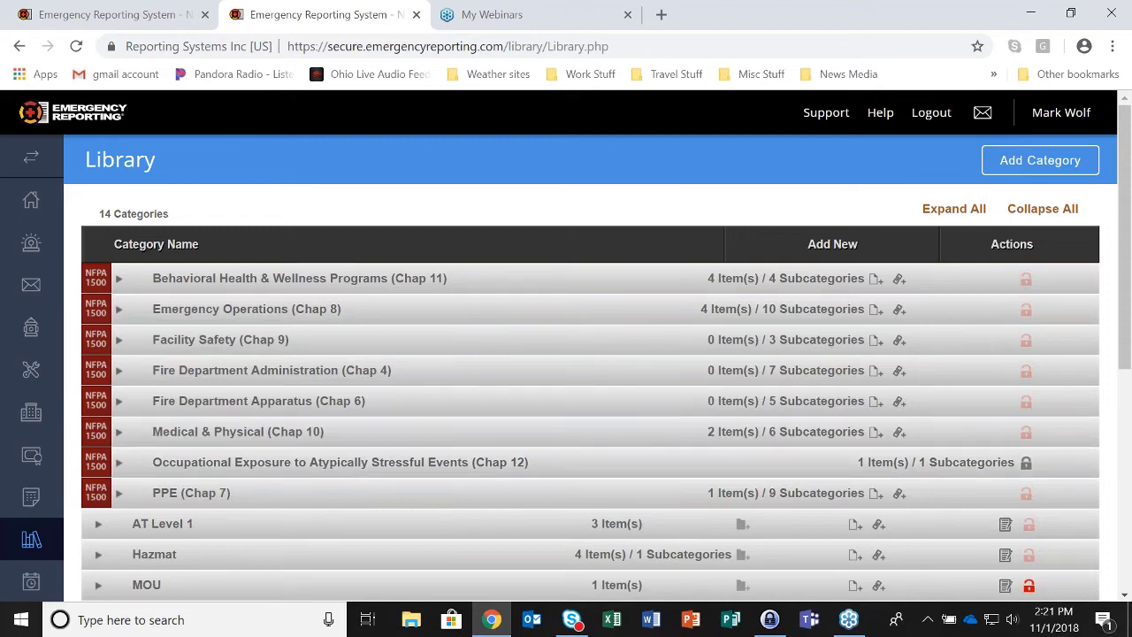
pyautogui.scroll(-2, 44, 439)
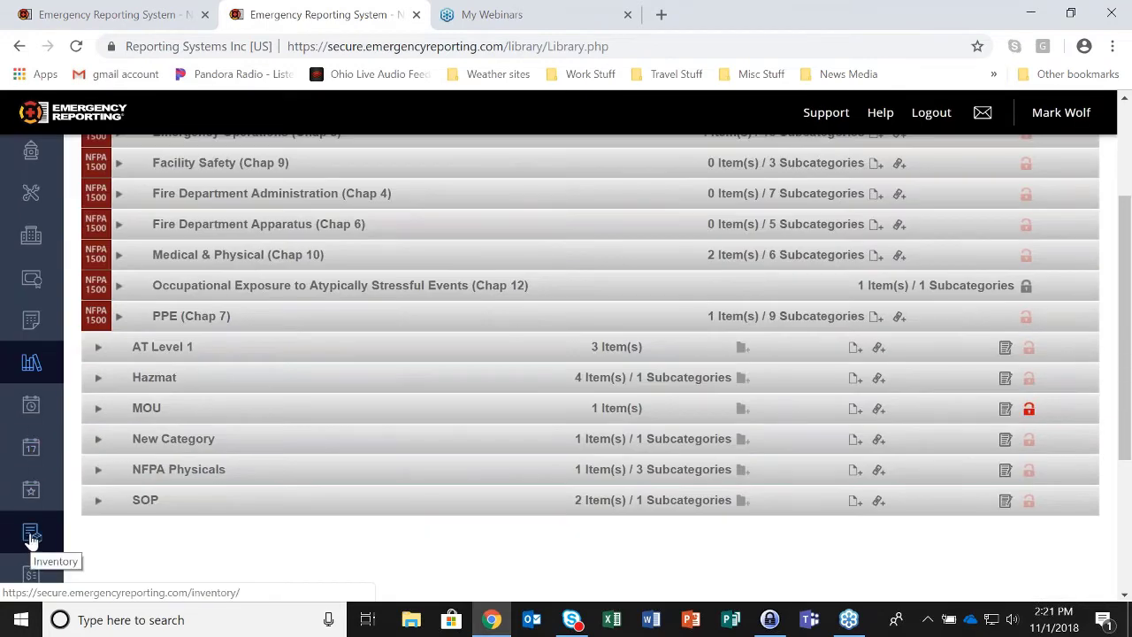
pyautogui.scroll(-2, 31, 530)
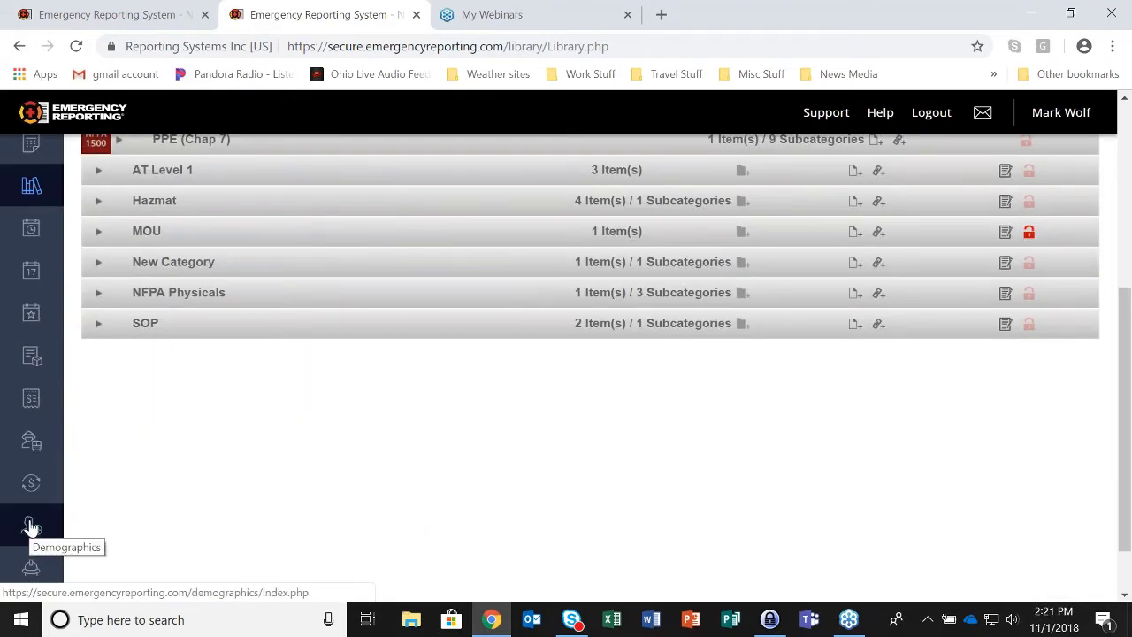
pyautogui.scroll(-1, 31, 527)
pyautogui.scroll(-1, 31, 528)
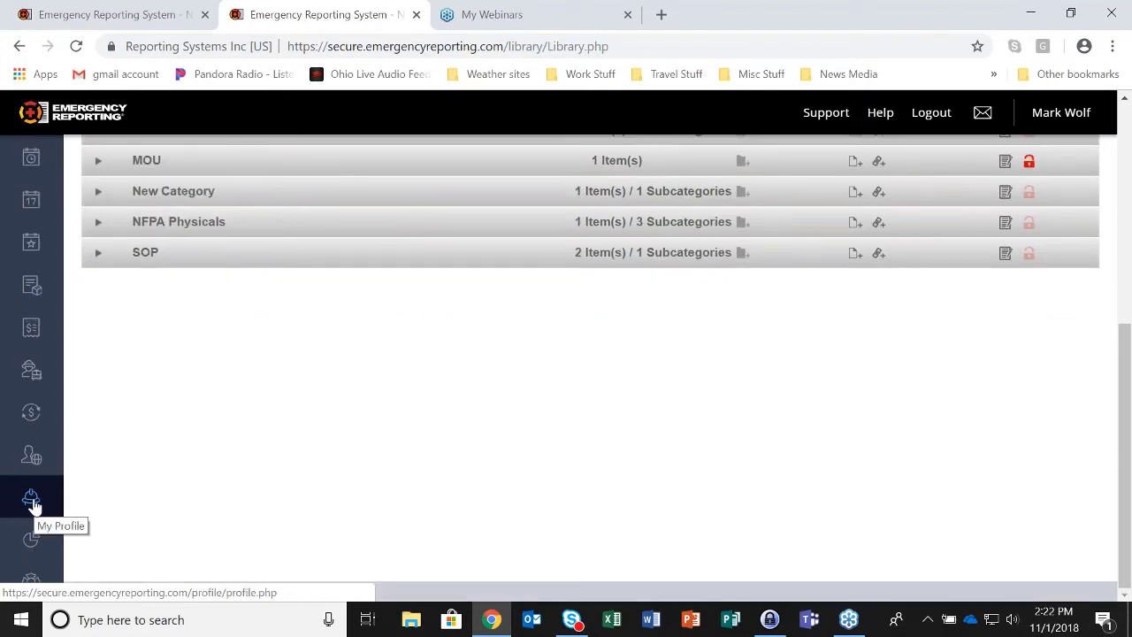
# - Open the NFPA 1500 Wellness Policies checklist from My Profile
pyautogui.click(31, 502)
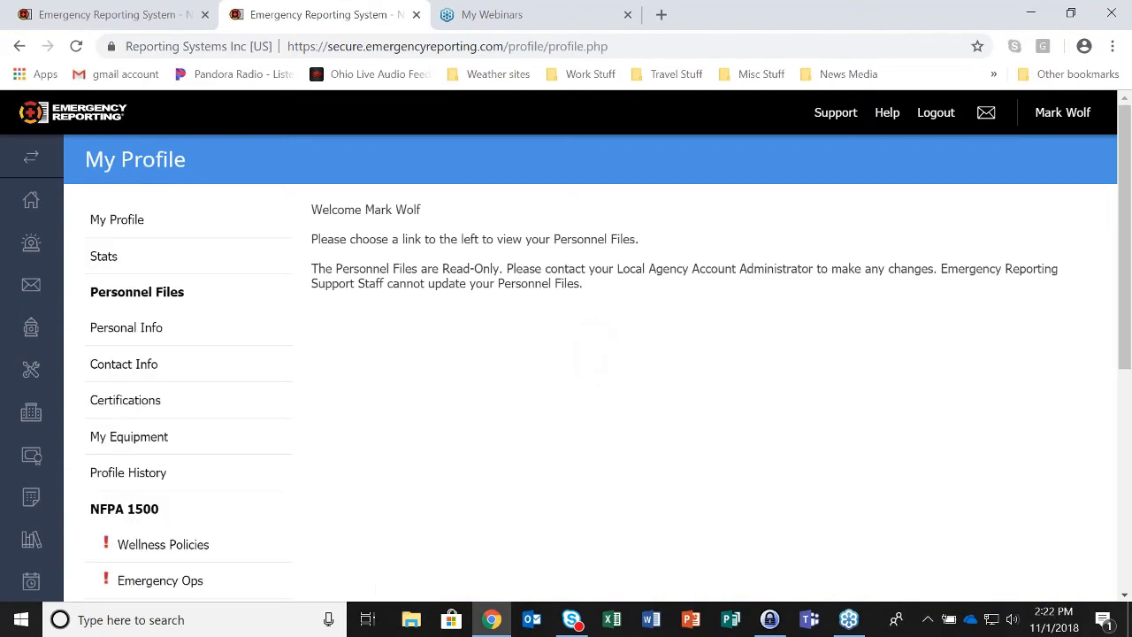
pyautogui.scroll(-2, 256, 356)
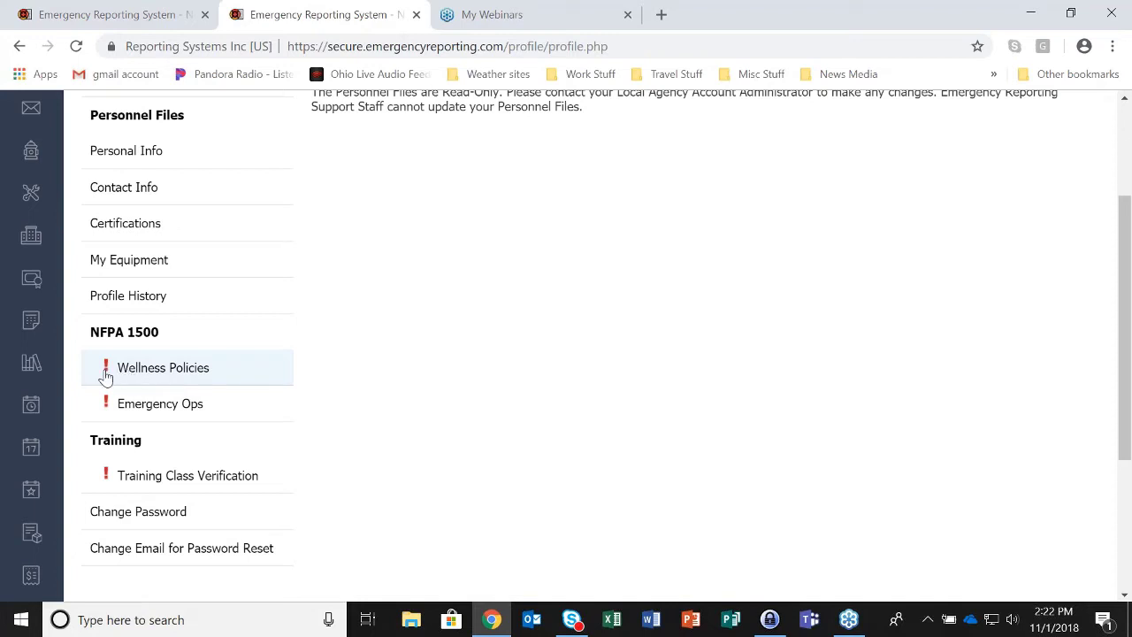
pyautogui.click(164, 369)
pyautogui.scroll(1, 570, 336)
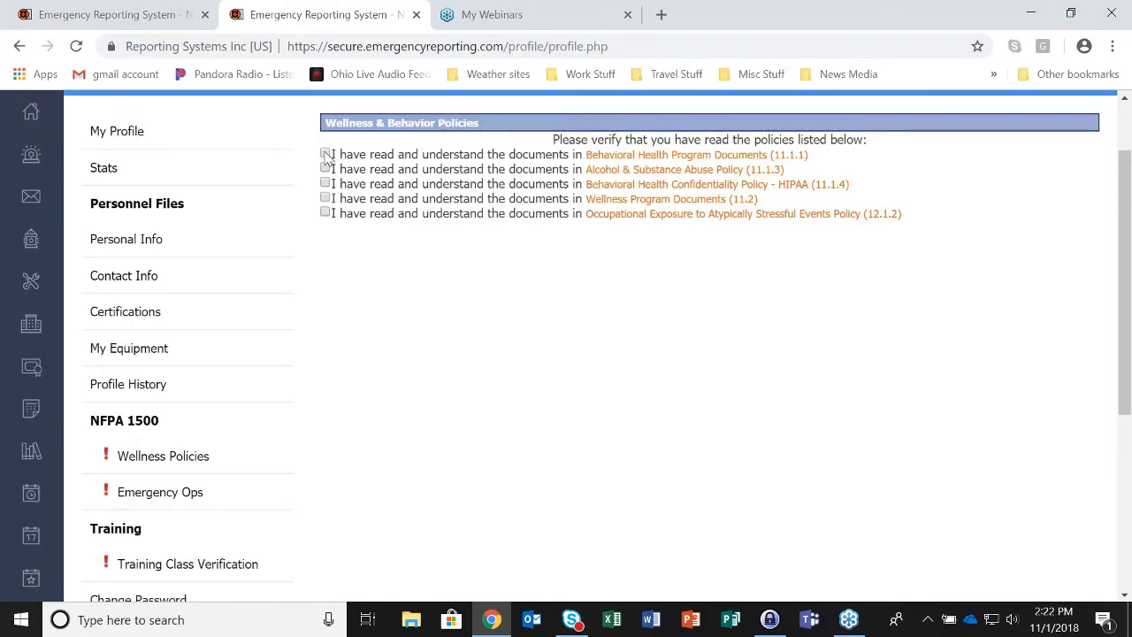
# - Tick all five policies: Behavioral Health Program, Alcohol & Substance Abuse, Confidentiality, Wellness Program, Occupational Exposure
pyautogui.click(325, 155)
pyautogui.click(325, 169)
pyautogui.click(326, 184)
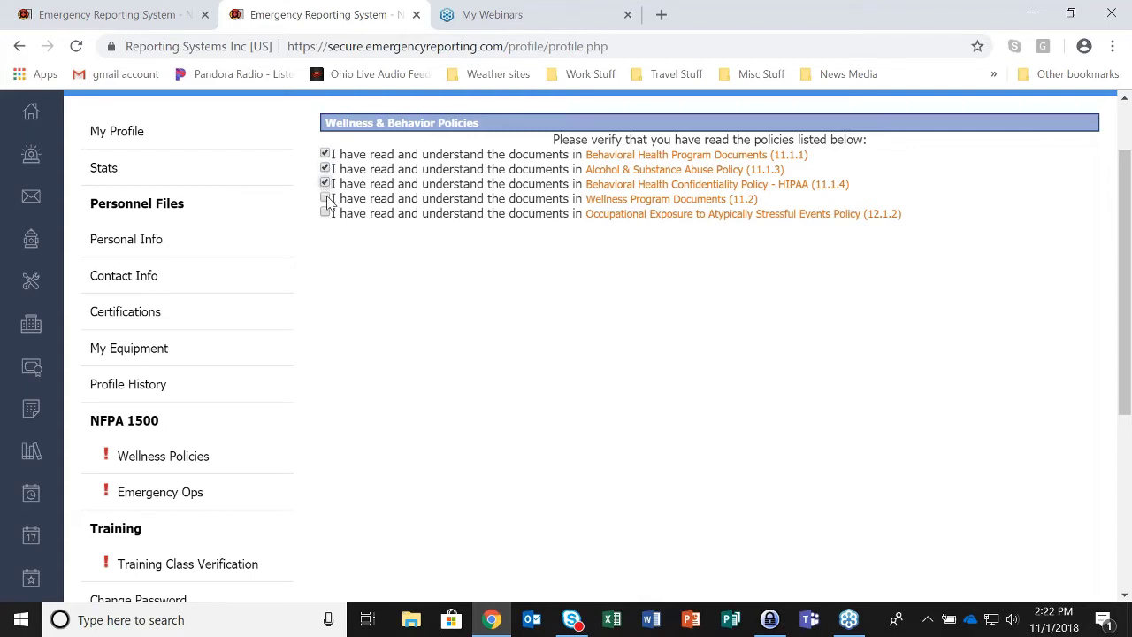
pyautogui.click(326, 199)
pyautogui.click(325, 214)
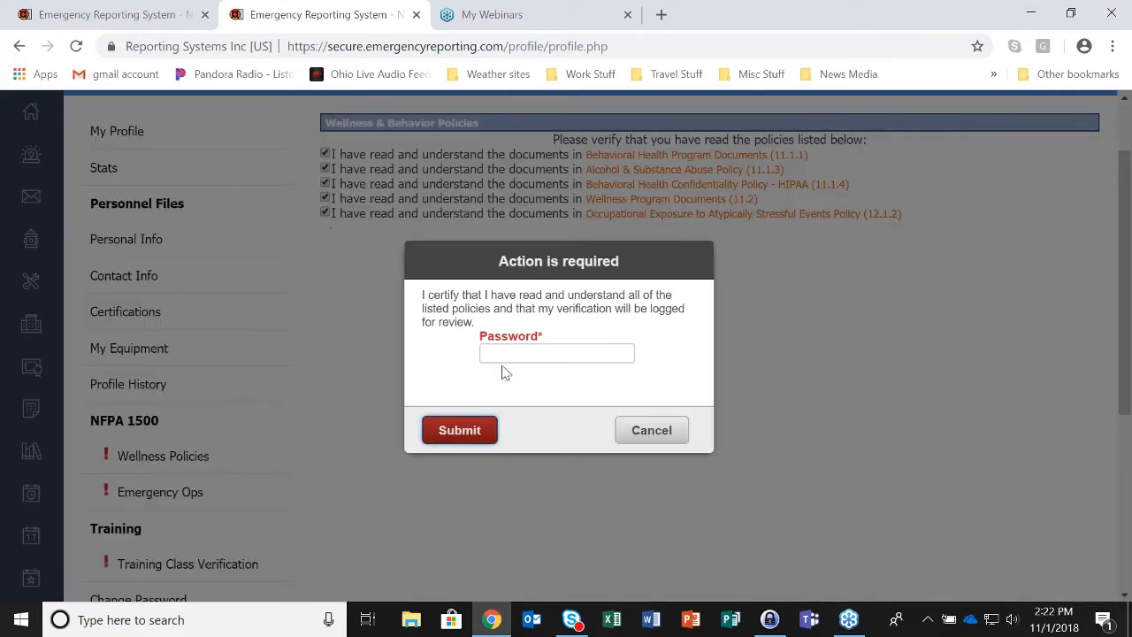
# - Certify the five policies as read by entering the account password and submitting
pyautogui.click(505, 352)
pyautogui.write('pas')
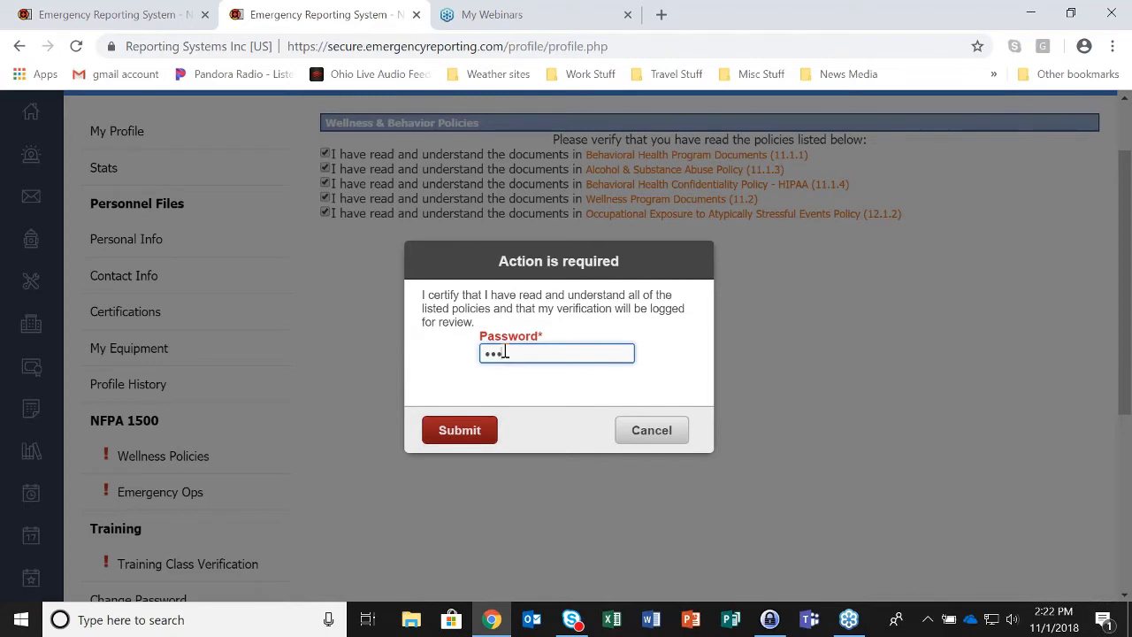
pyautogui.write('sword')
pyautogui.click(465, 432)
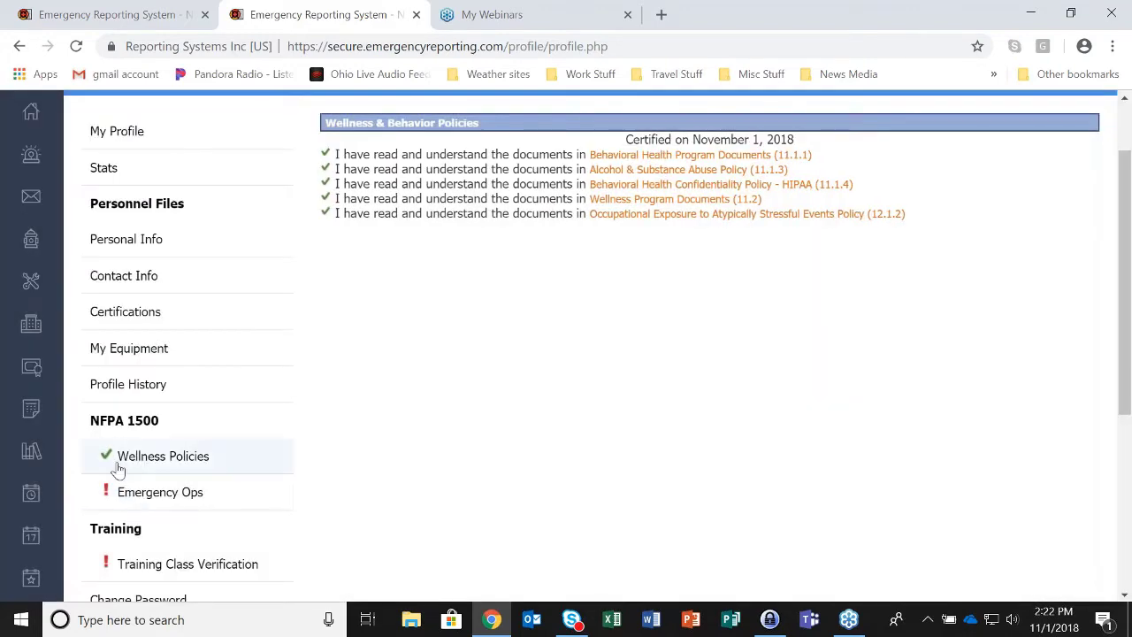
pyautogui.click(147, 21)
# - Reload the NFPA 1500 dashboard and inspect the Wellness/Behavior bars, now at 36%
pyautogui.click(77, 48)
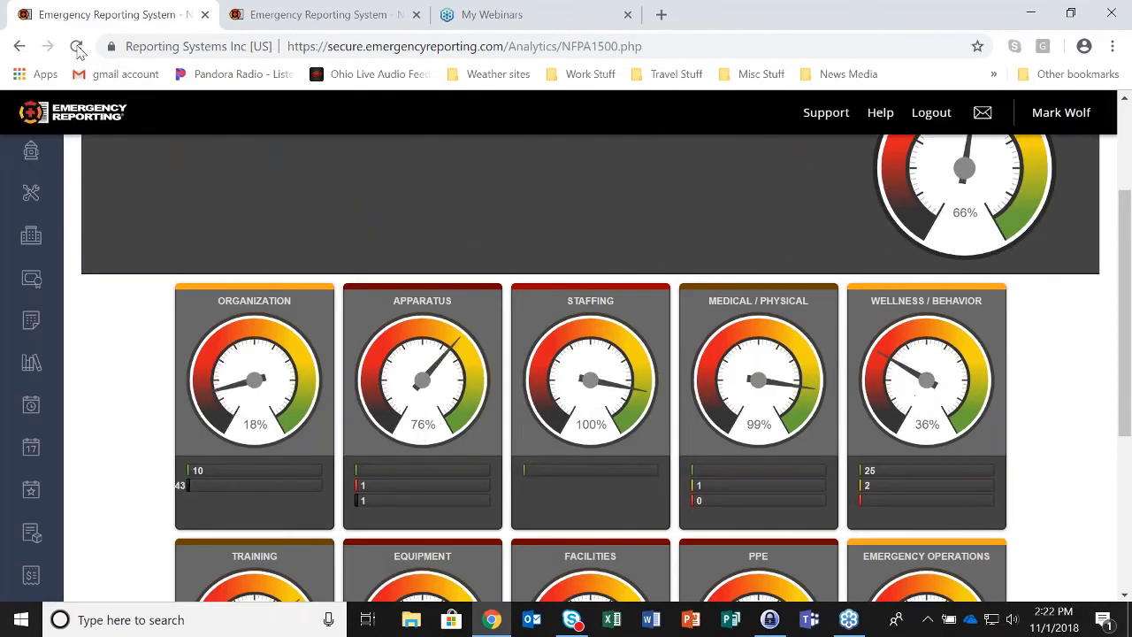
pyautogui.moveTo(903, 476)
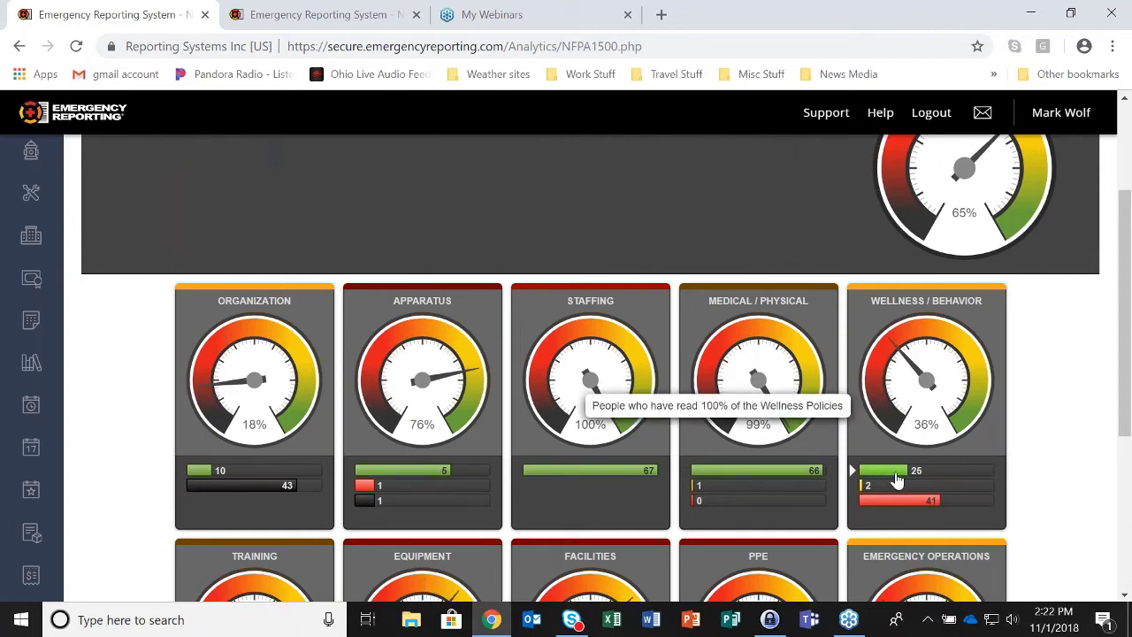
pyautogui.moveTo(880, 491)
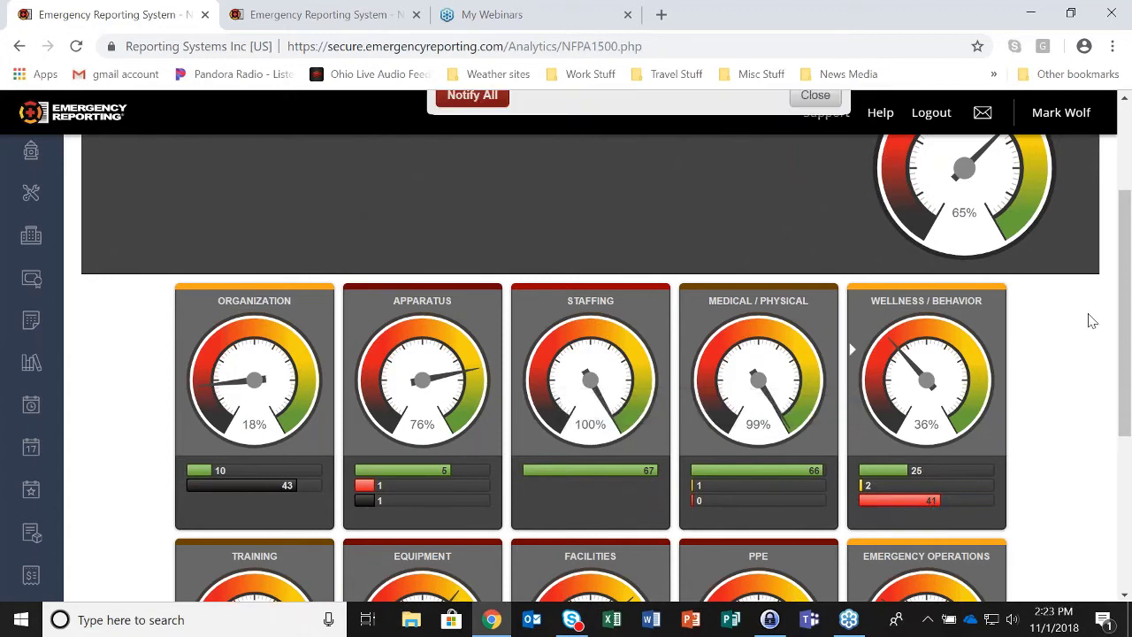
# - Send the unread-policy notification to every listed staff member, then close the list
pyautogui.moveTo(1124, 320); pyautogui.dragTo(1125, 217)
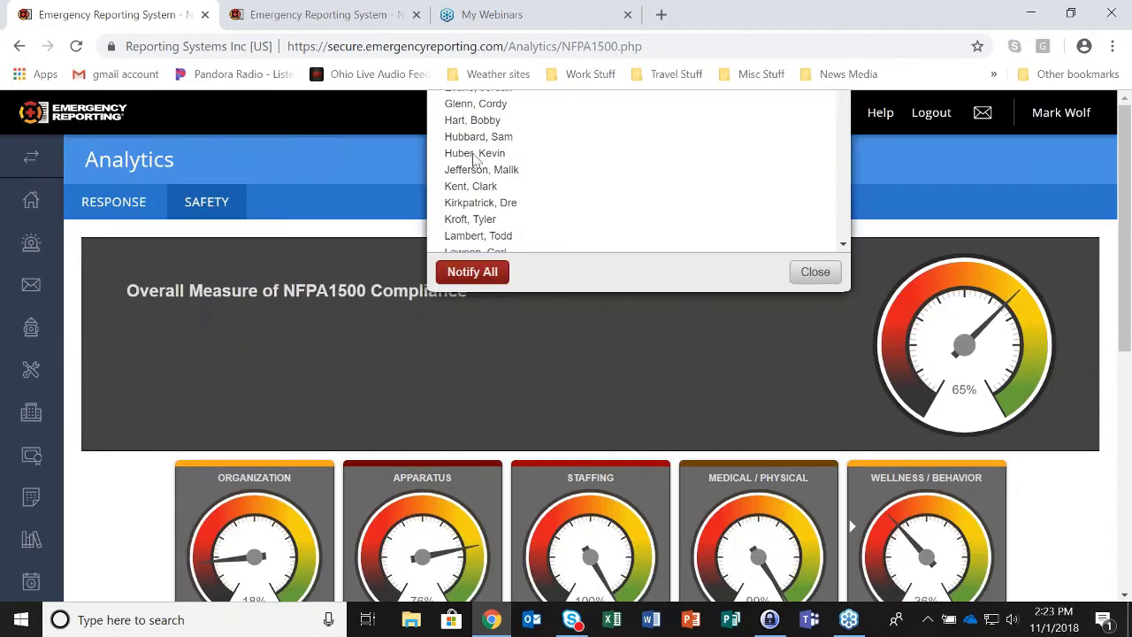
pyautogui.click(469, 274)
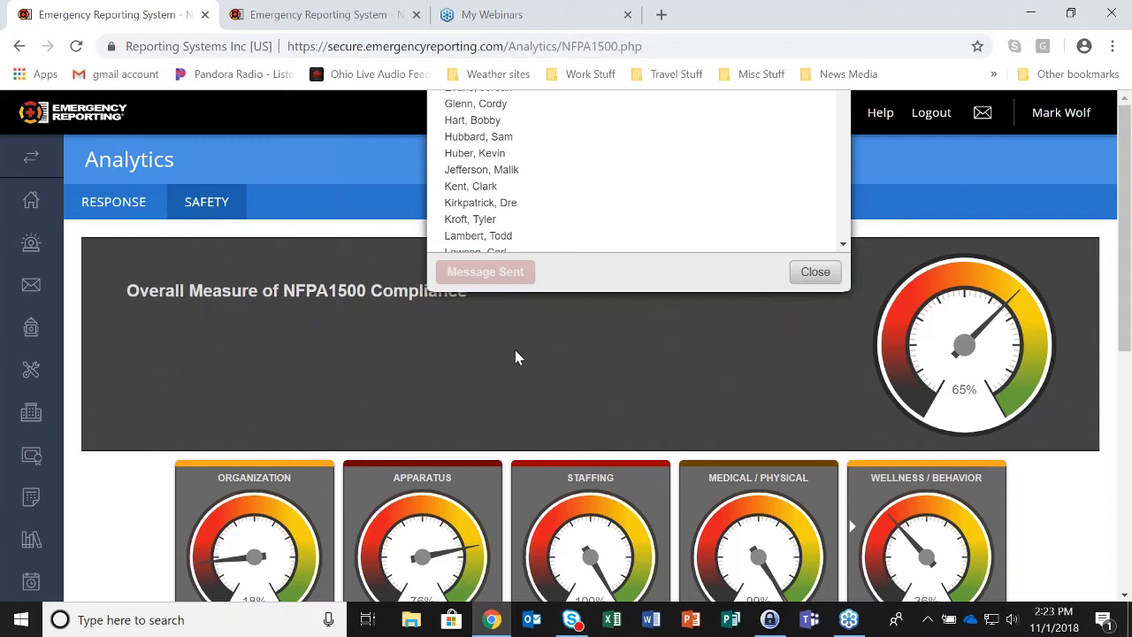
pyautogui.click(808, 274)
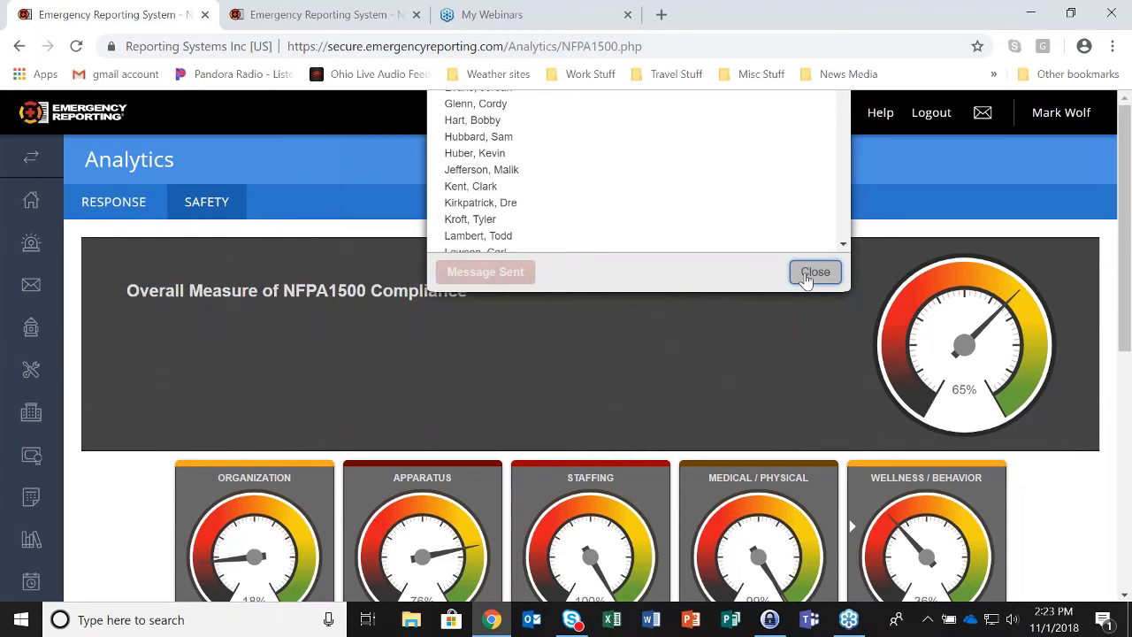
pyautogui.click(806, 276)
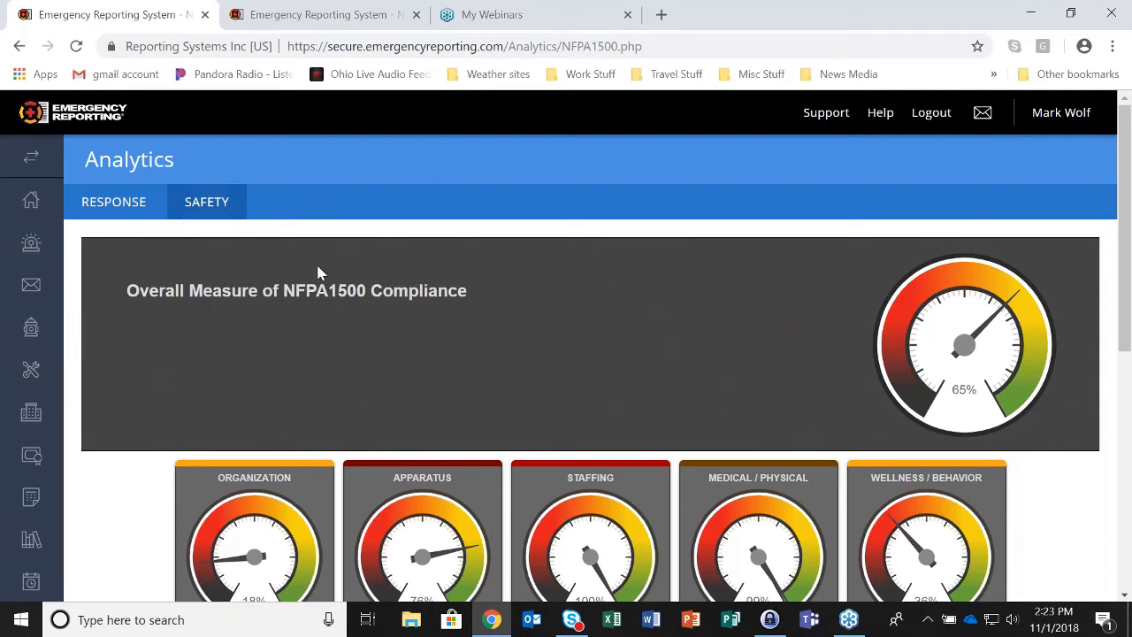
# - Download the Standard Operating Procedure example from Library > Occupational Exposure (Chap 12) > 12.1.2
pyautogui.click(298, 26)
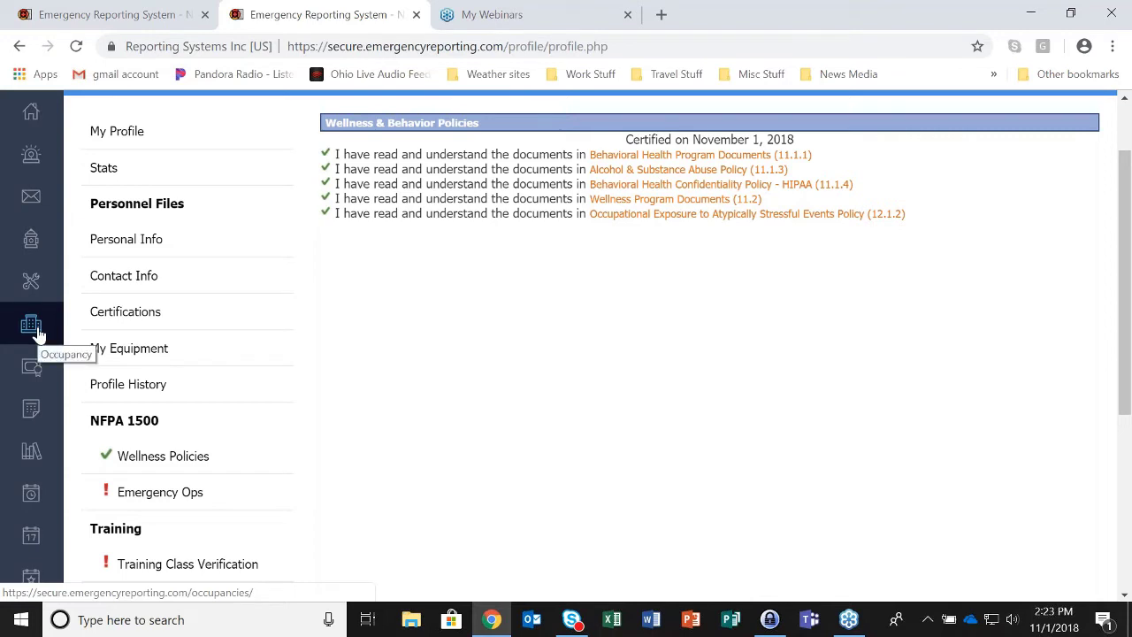
pyautogui.scroll(-2, 31, 329)
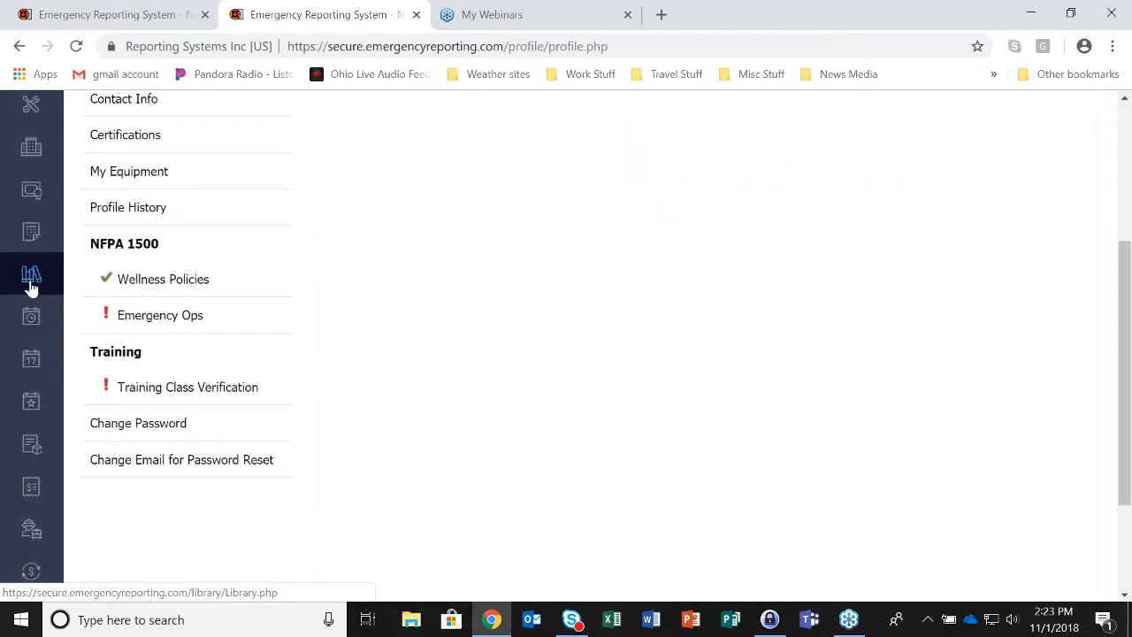
pyautogui.click(30, 284)
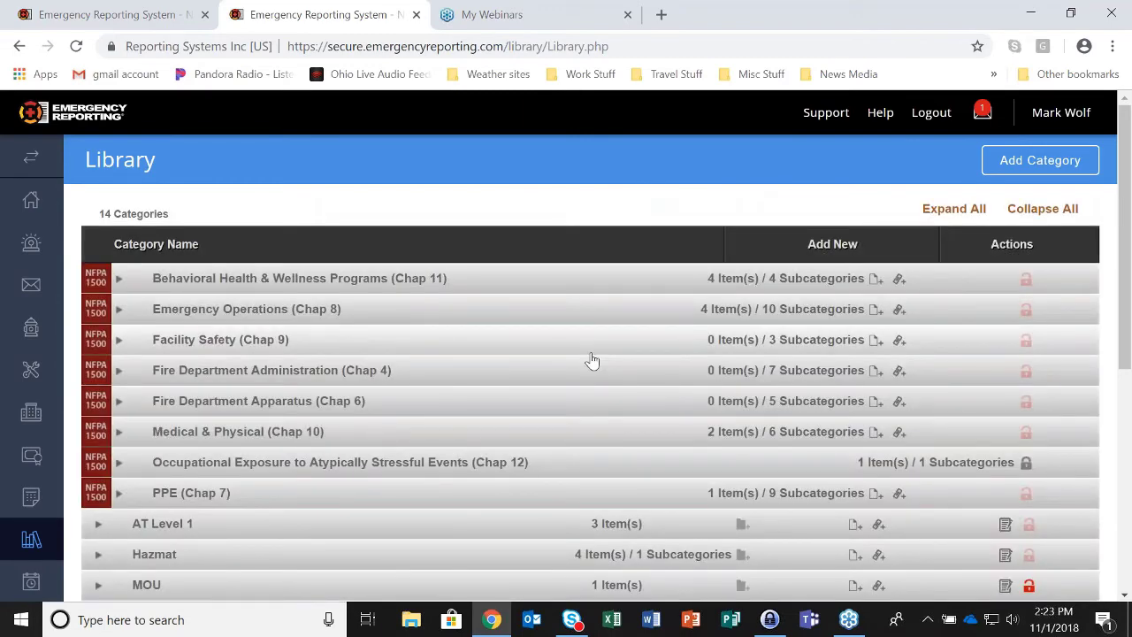
pyautogui.scroll(-1, 592, 361)
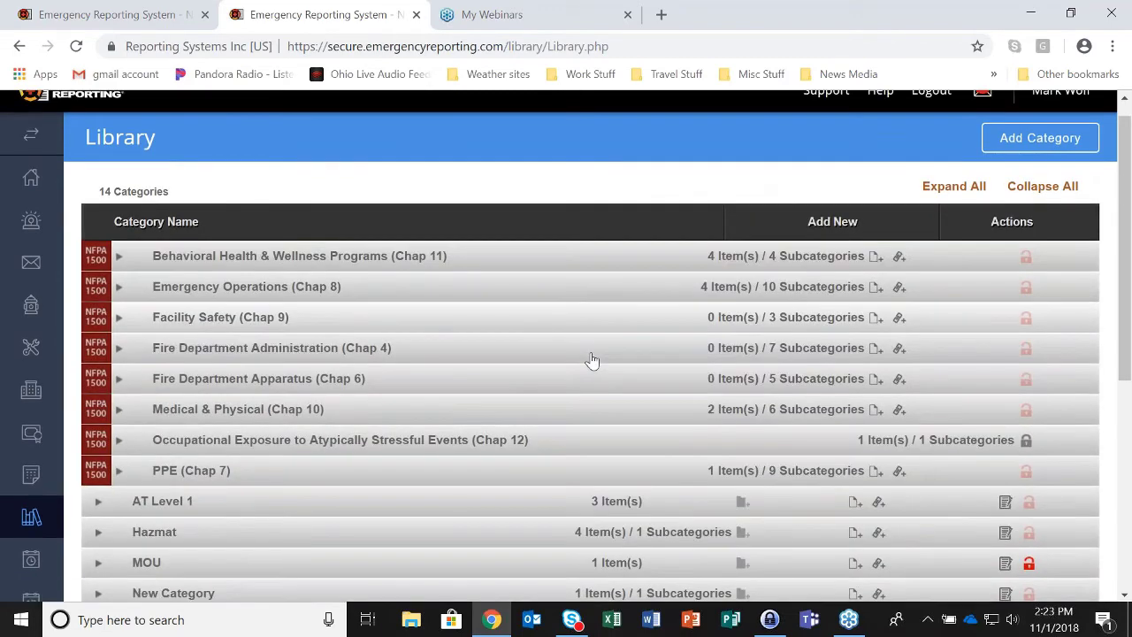
pyautogui.scroll(-1, 592, 360)
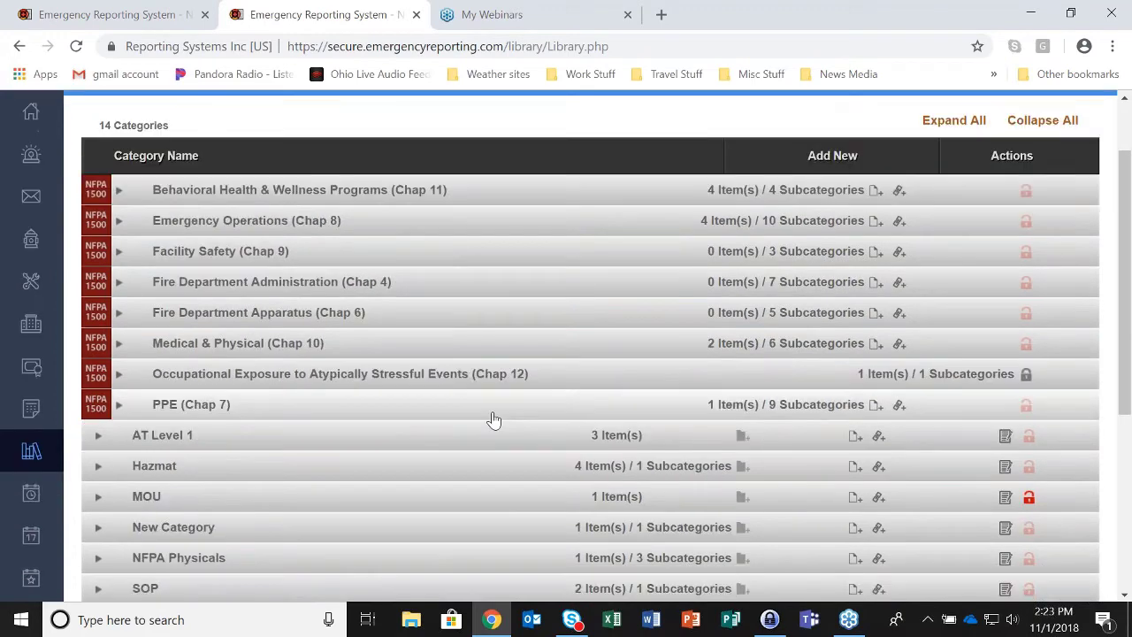
pyautogui.click(119, 376)
pyautogui.click(158, 407)
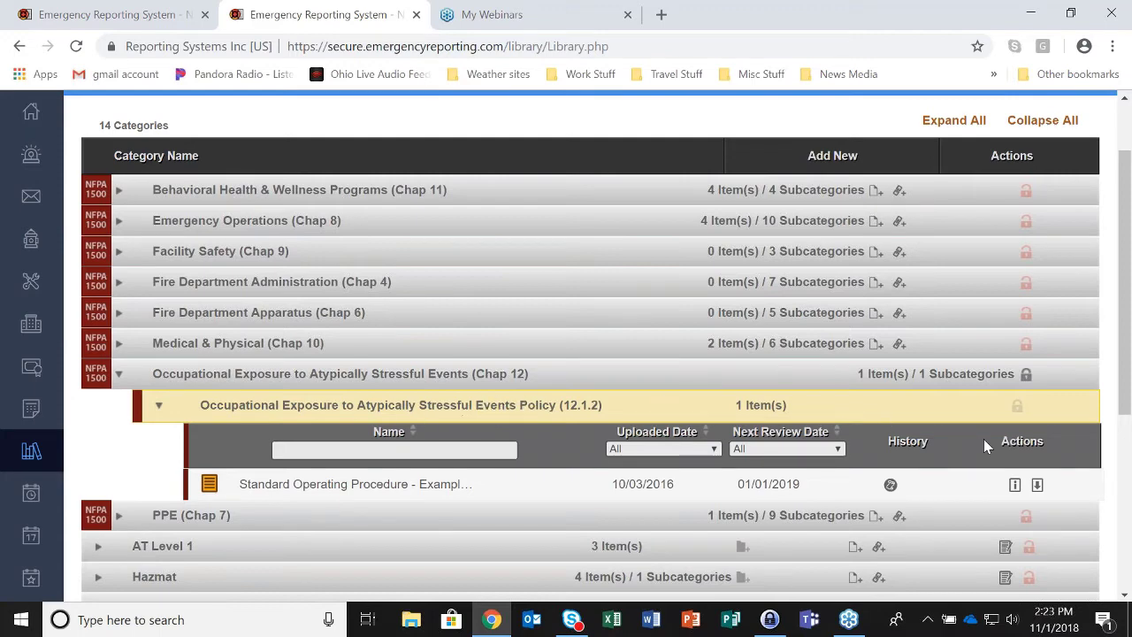
pyautogui.click(1037, 486)
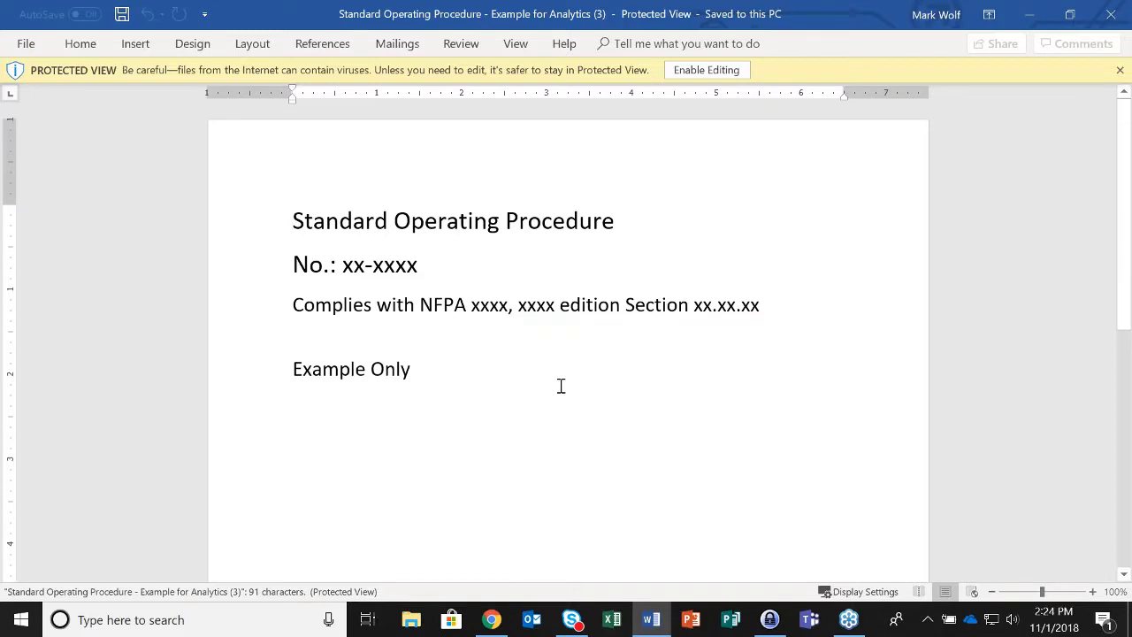
# - Close the Standard Operating Procedure document in Word after reviewing it
pyautogui.click(1113, 19)
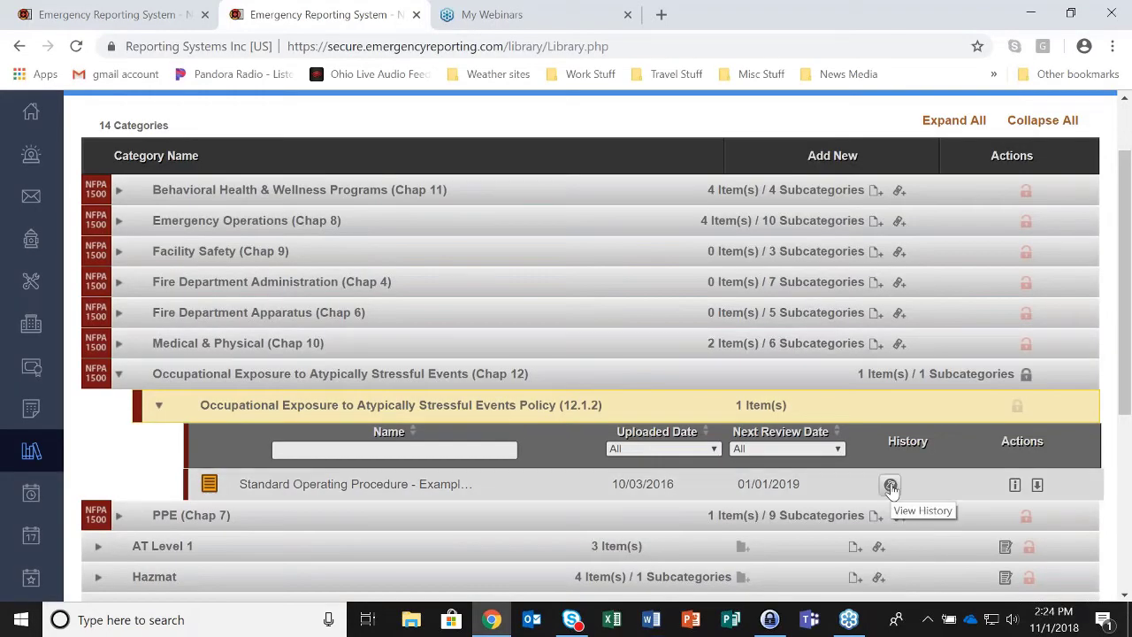
pyautogui.click(890, 487)
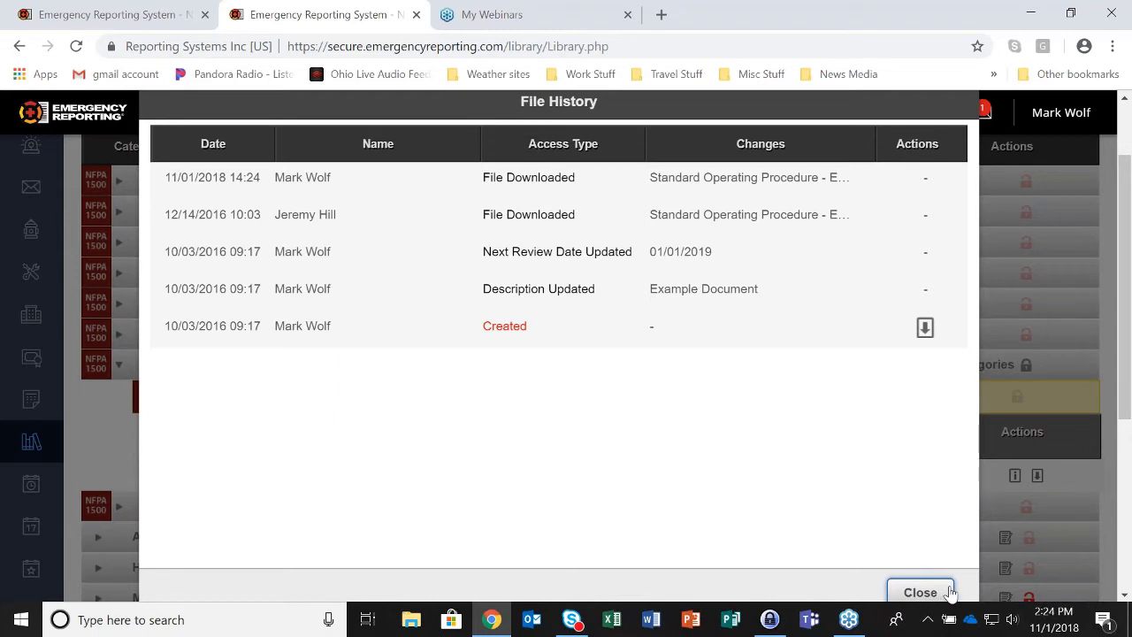
pyautogui.click(945, 593)
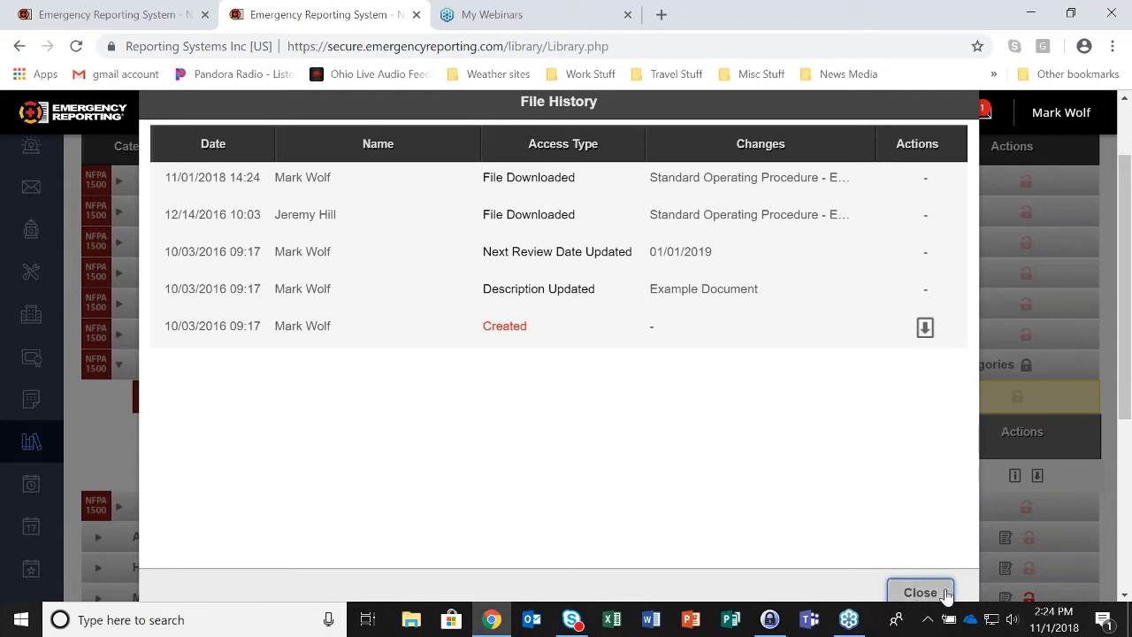
pyautogui.click(945, 593)
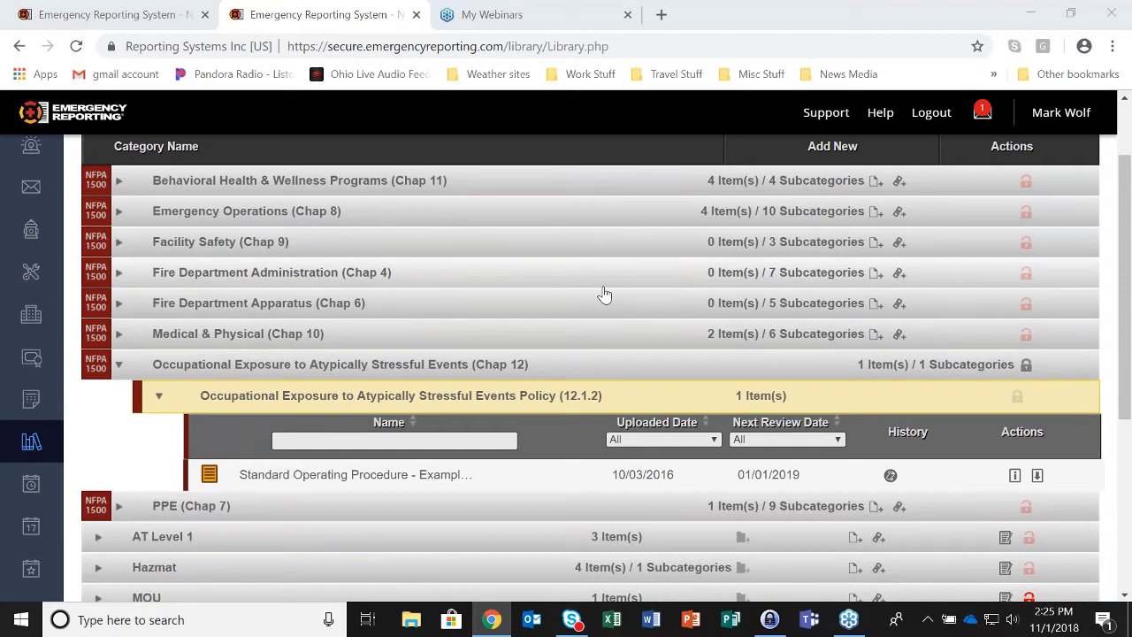
pyautogui.click(63, 23)
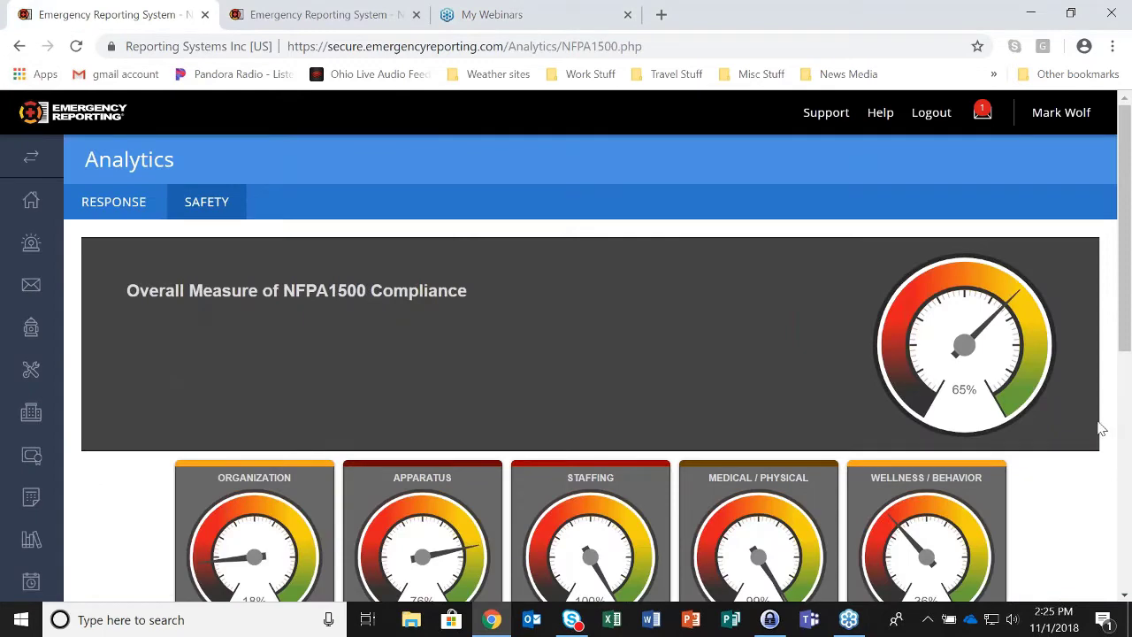
pyautogui.scroll(-2, 1070, 439)
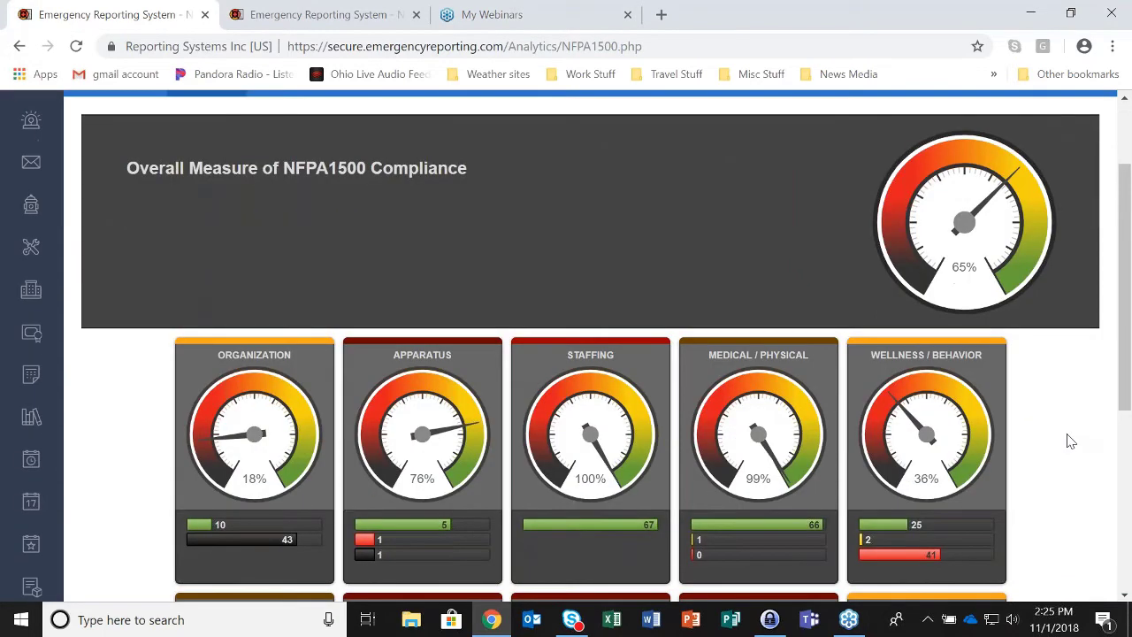
pyautogui.scroll(-2, 1070, 440)
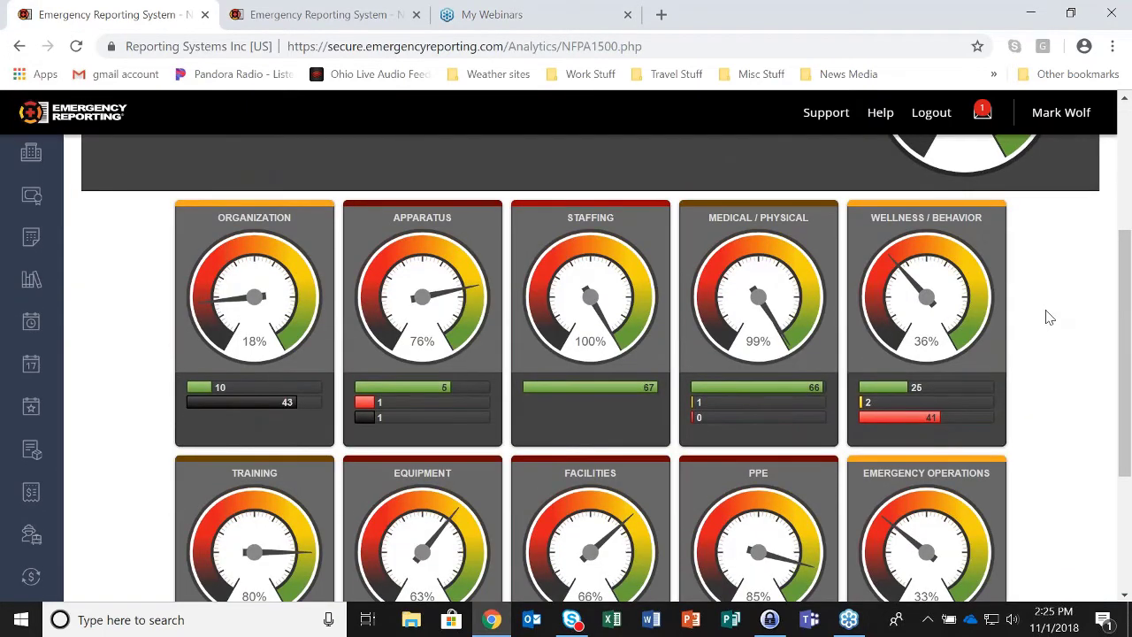
pyautogui.scroll(1, 1085, 368)
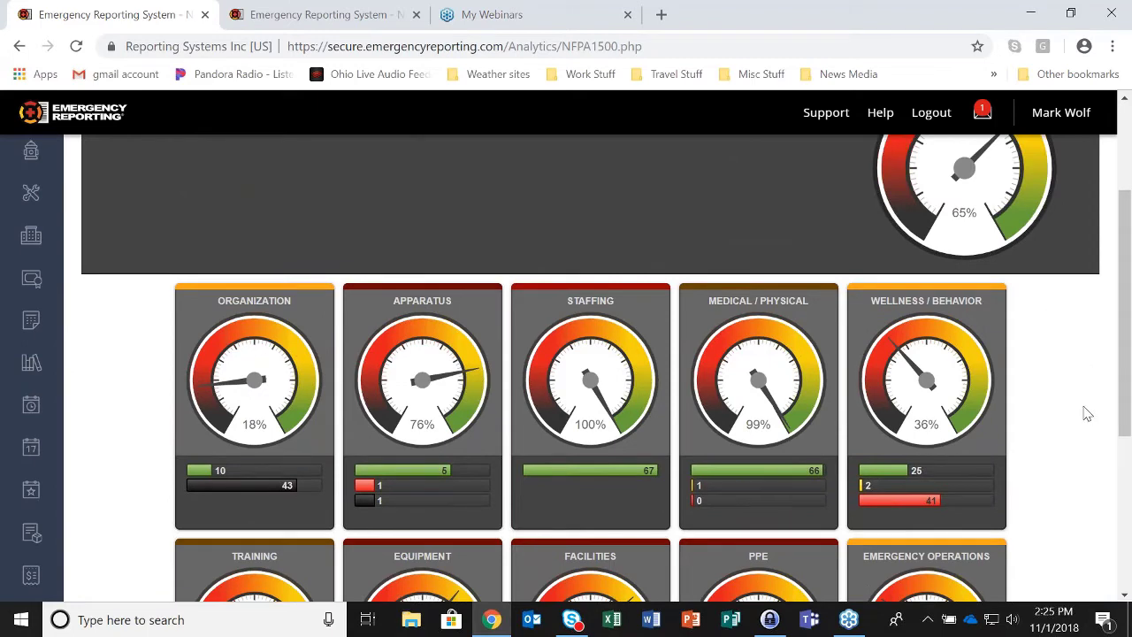
pyautogui.scroll(-1, 1087, 414)
pyautogui.scroll(-3, 1085, 412)
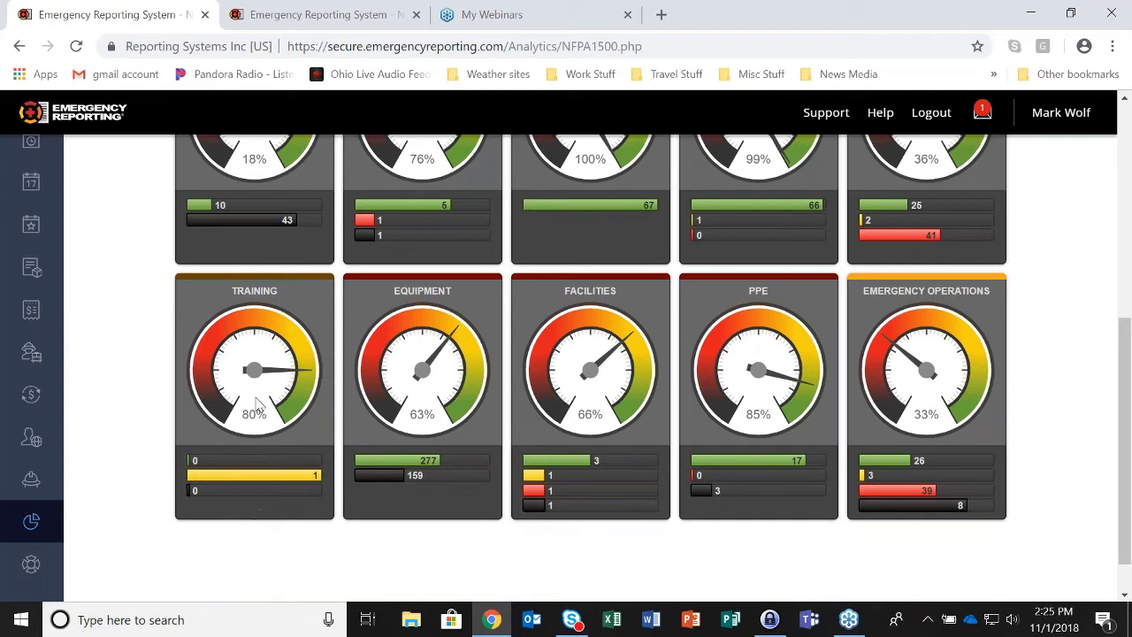
# - Show the Training JPR list, where ER Training stands at 4 of 5, Incomplete
pyautogui.click(324, 27)
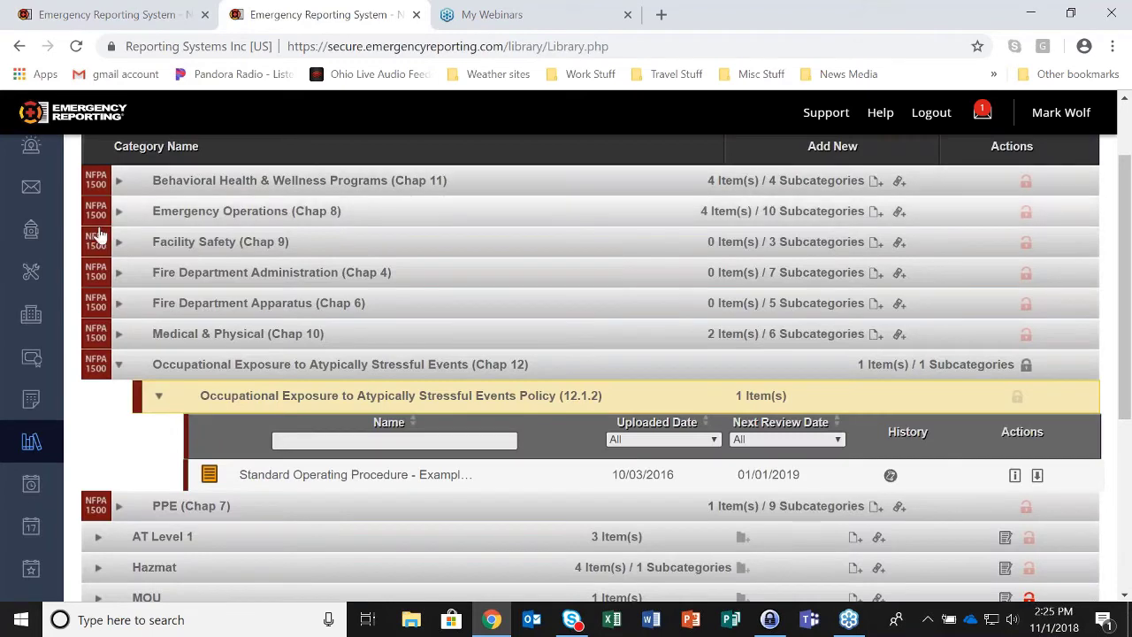
pyautogui.scroll(2, 32, 158)
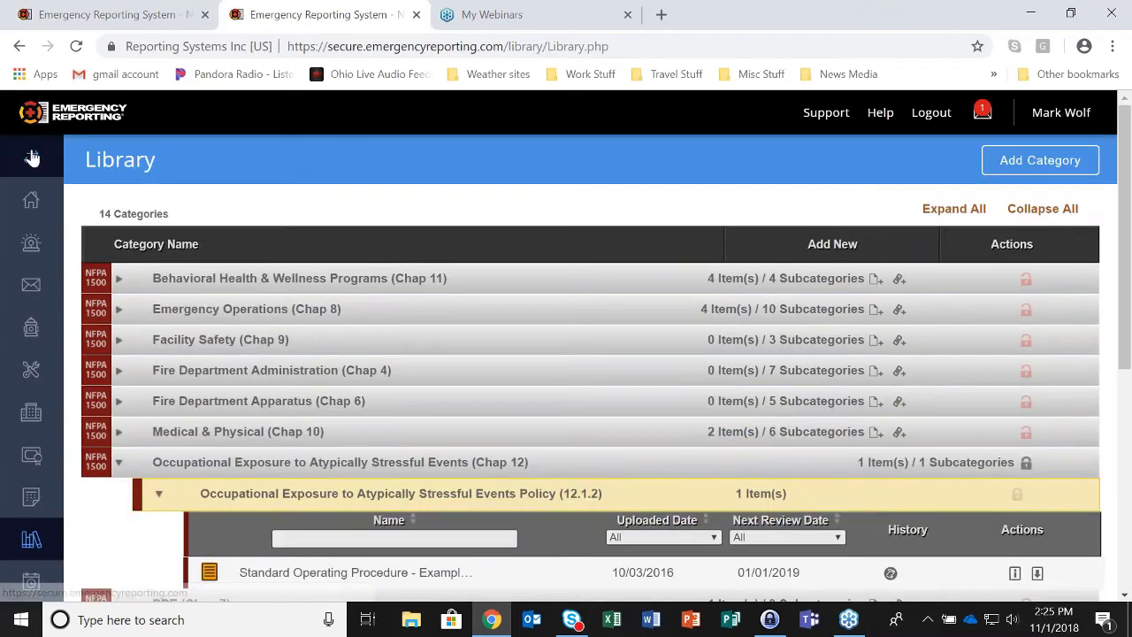
pyautogui.click(33, 455)
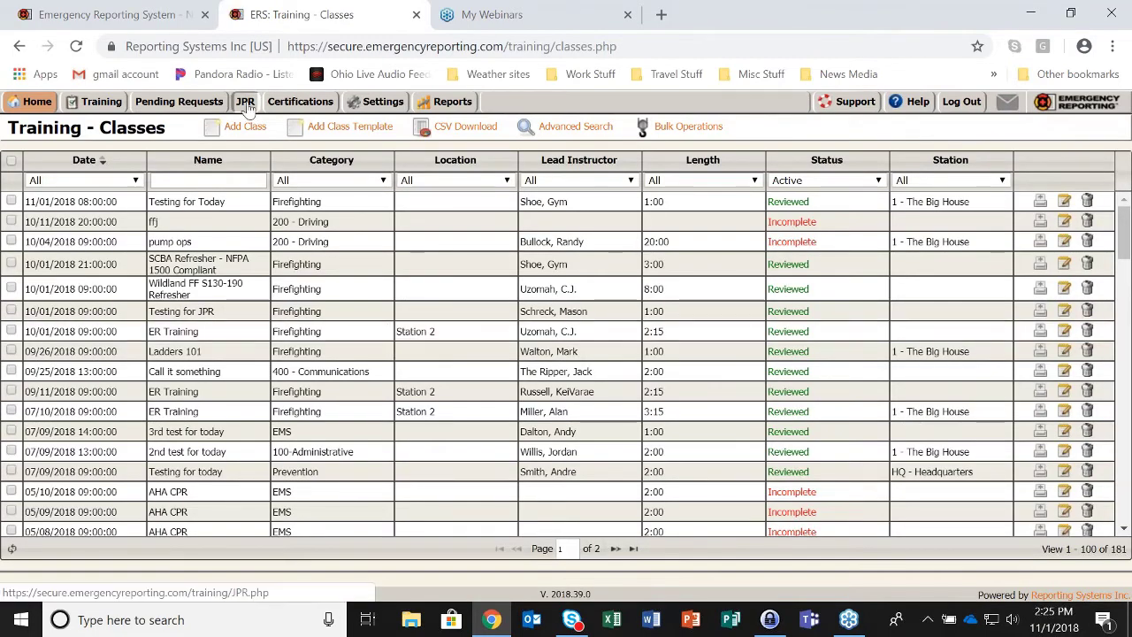
pyautogui.click(245, 103)
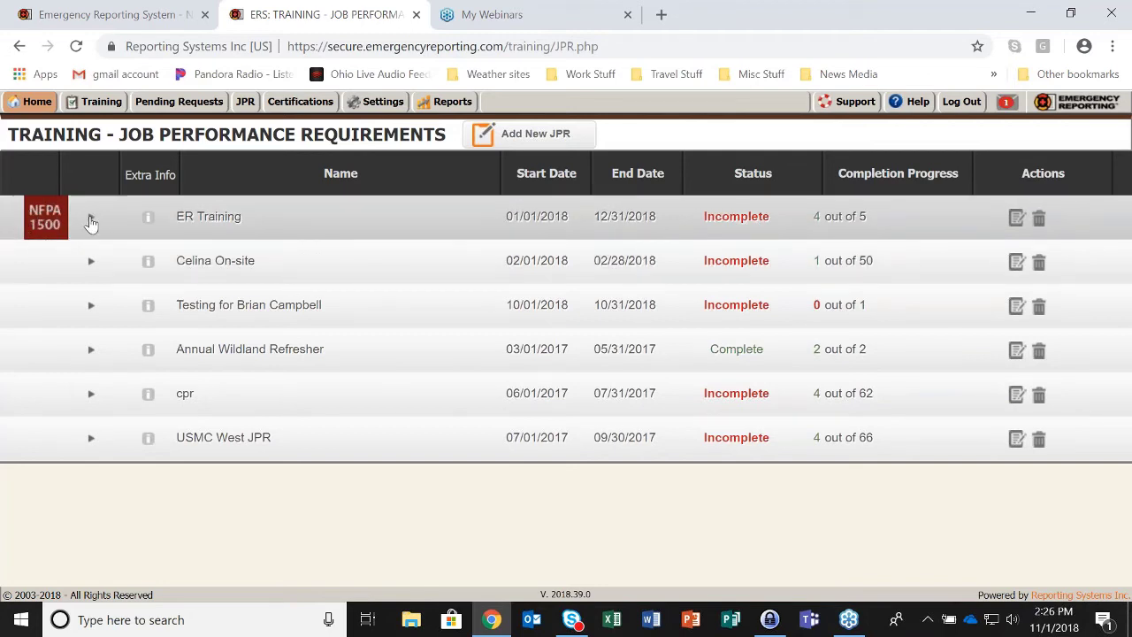
# - Expand ER Training, check NFPA 1500 is ticked in its edit form, and save it
pyautogui.click(90, 219)
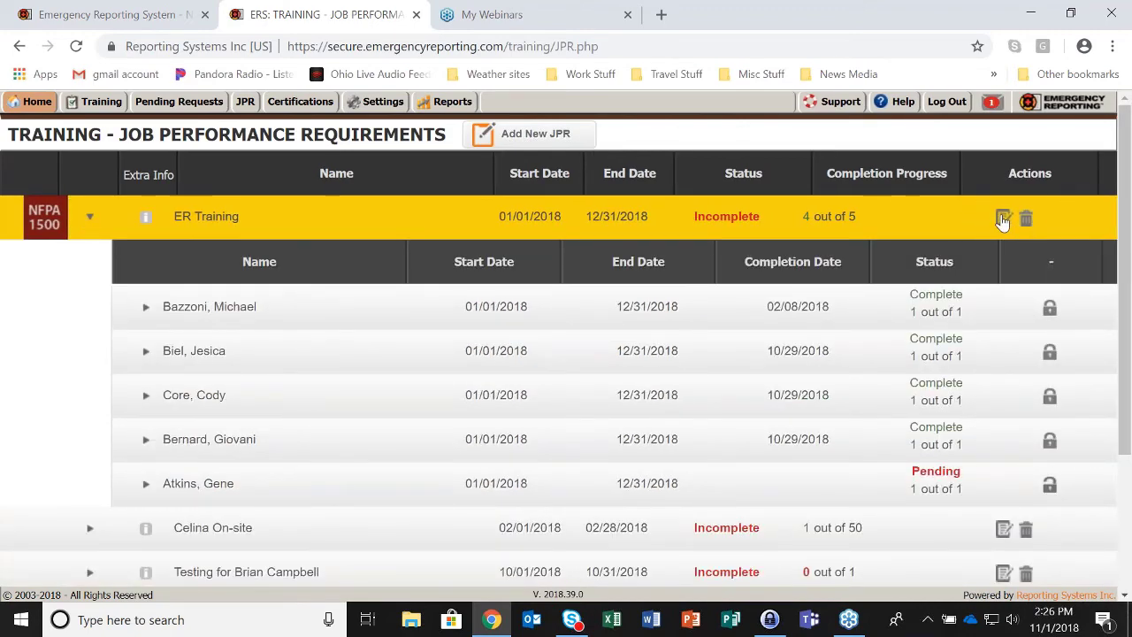
pyautogui.click(1002, 219)
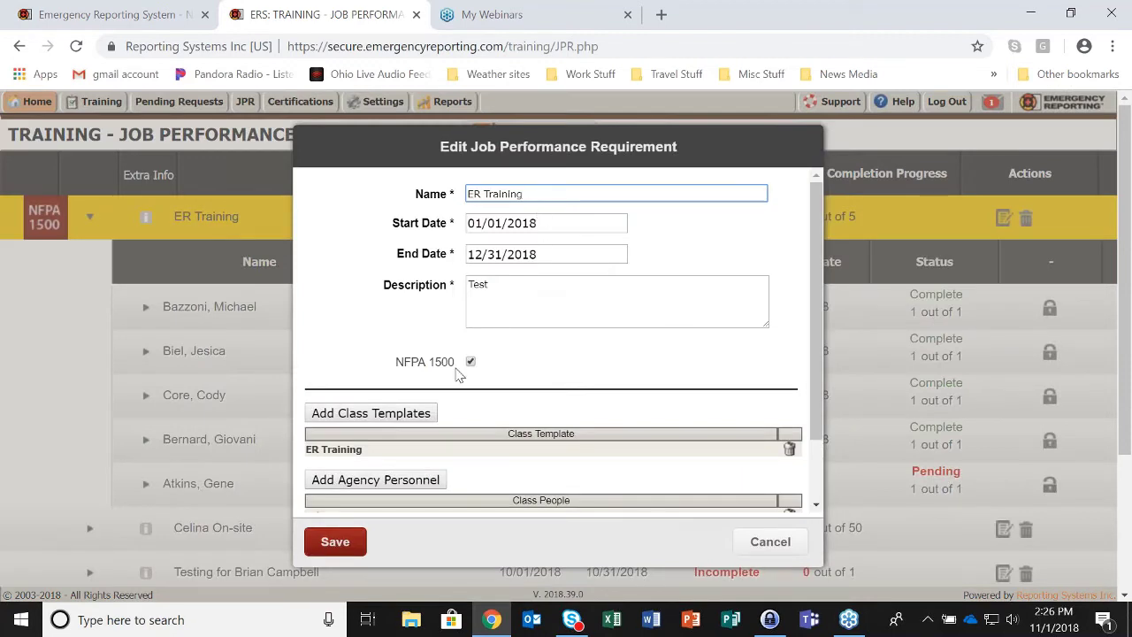
pyautogui.moveTo(400, 367); pyautogui.dragTo(456, 370)
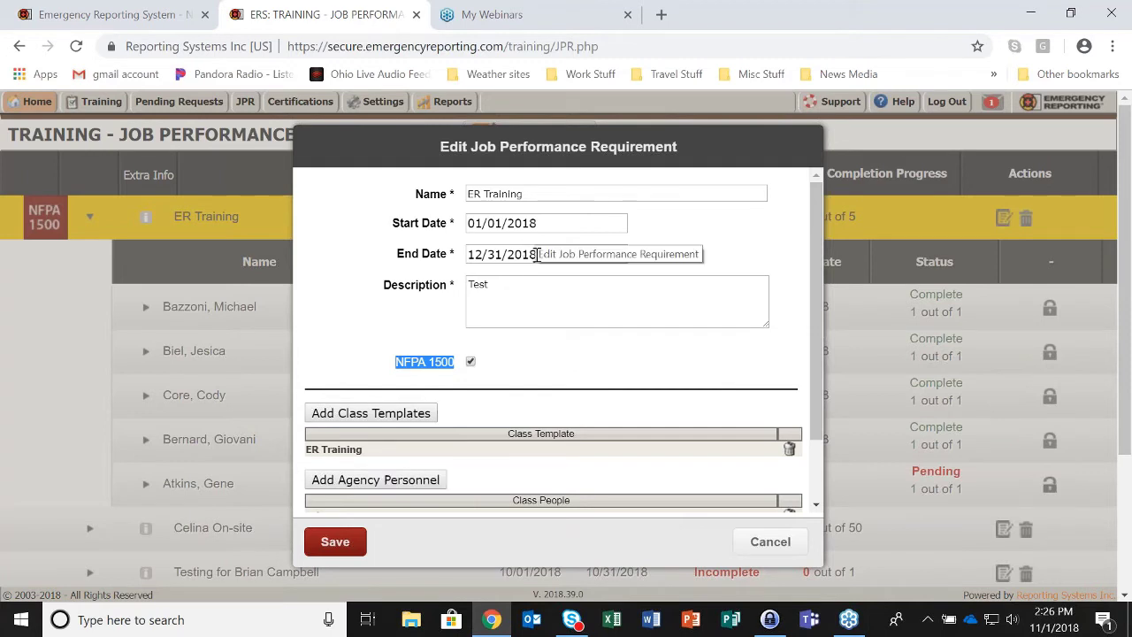
pyautogui.scroll(-1, 492, 481)
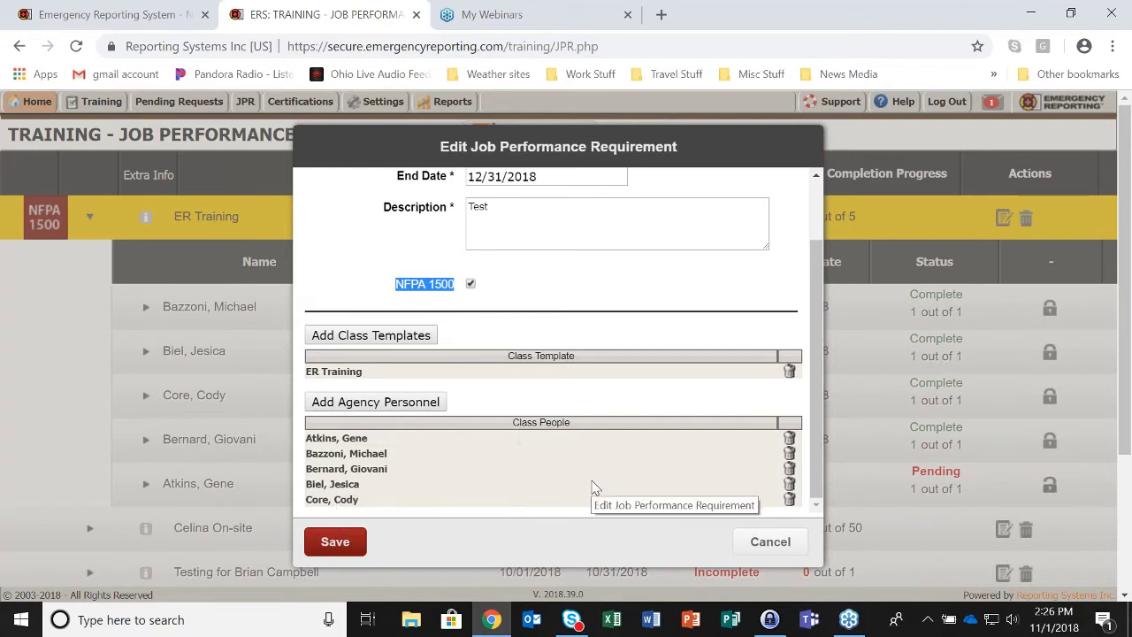
pyautogui.click(337, 547)
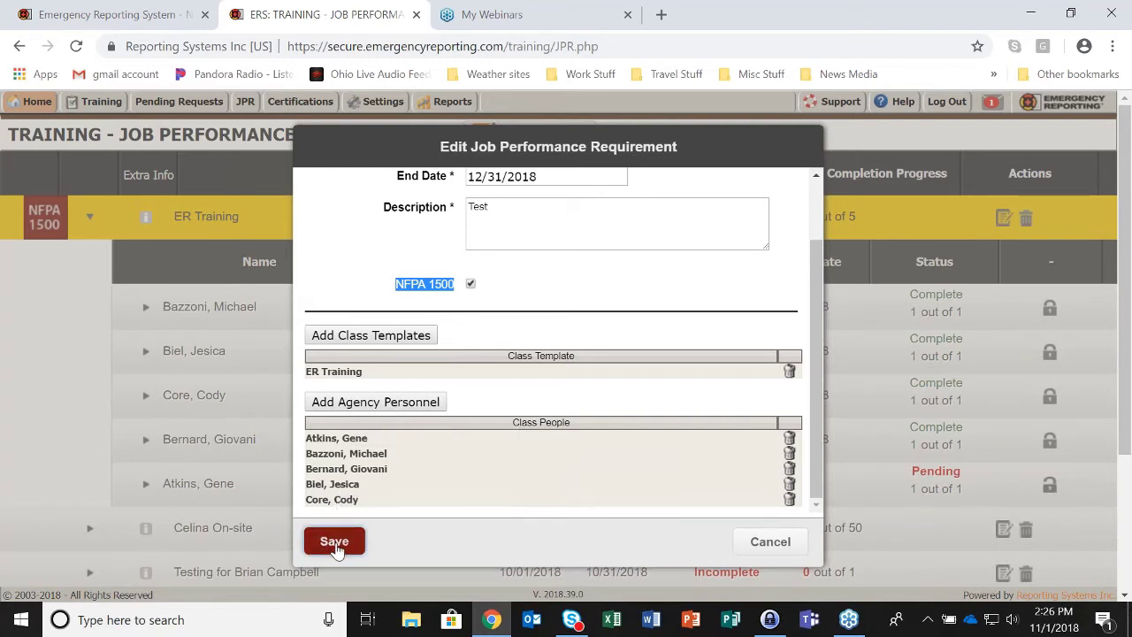
pyautogui.scroll(-2, 381, 411)
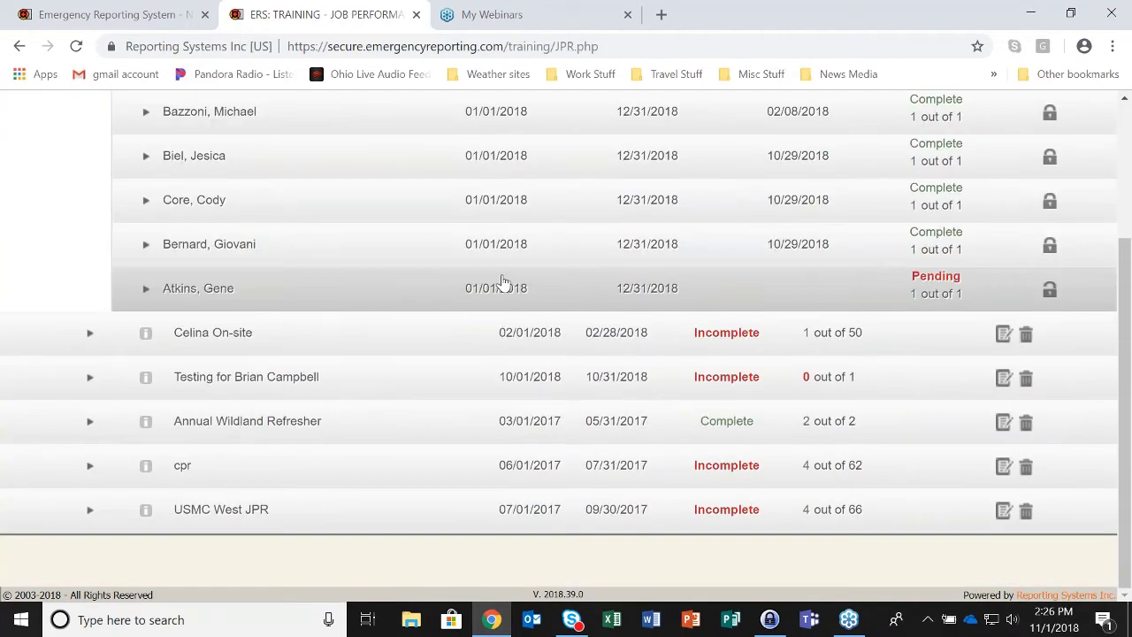
pyautogui.scroll(1, 495, 210)
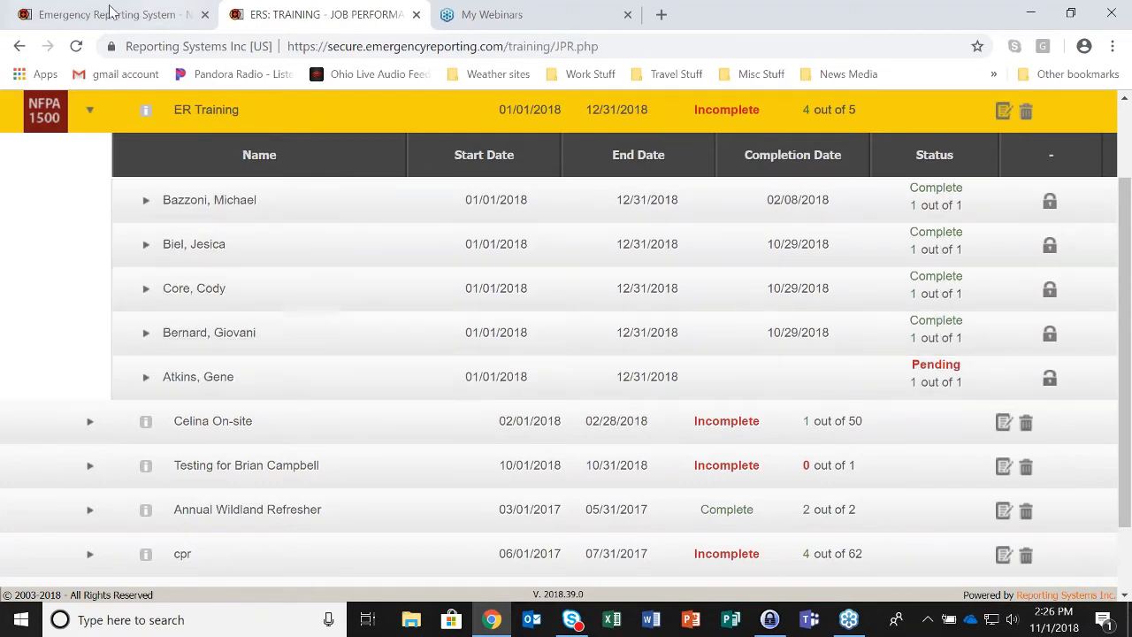
pyautogui.click(112, 16)
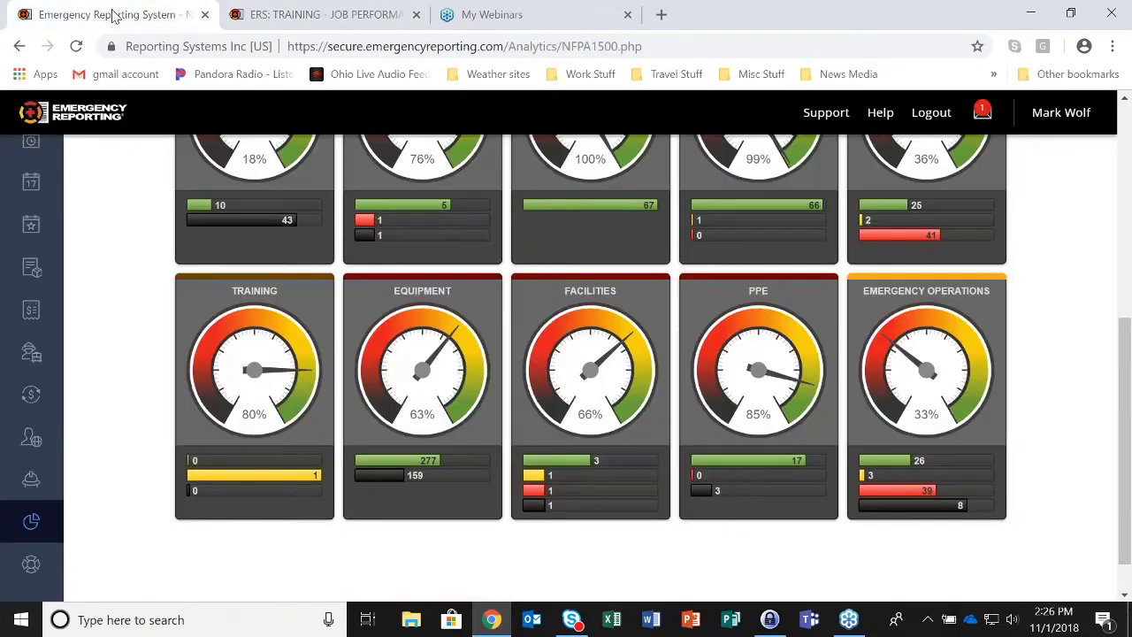
pyautogui.moveTo(291, 479)
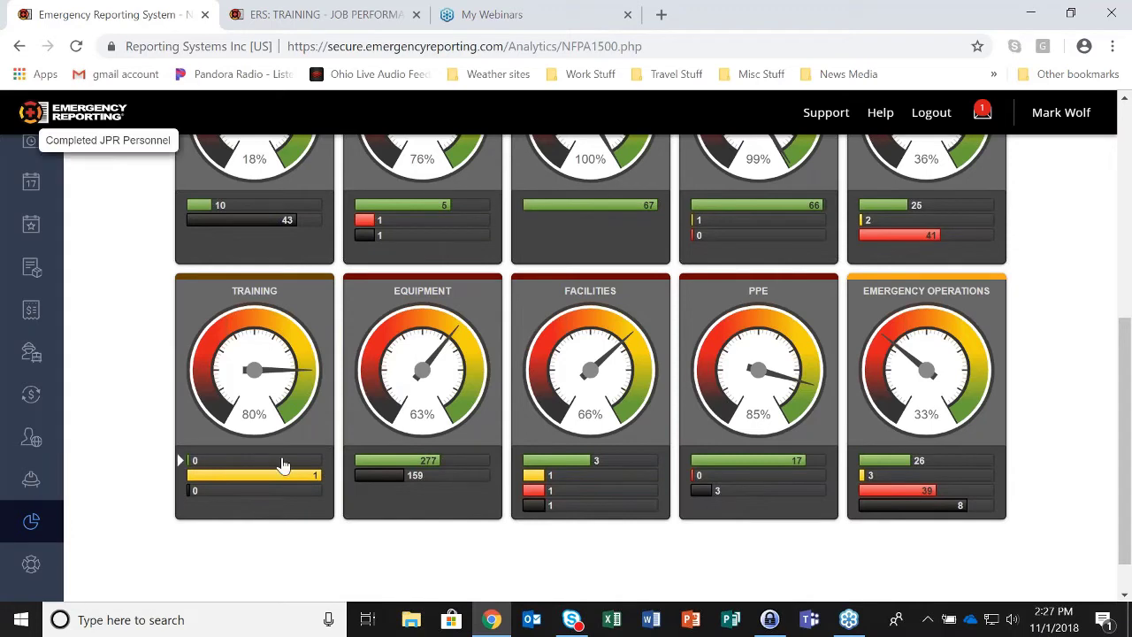
pyautogui.moveTo(268, 497)
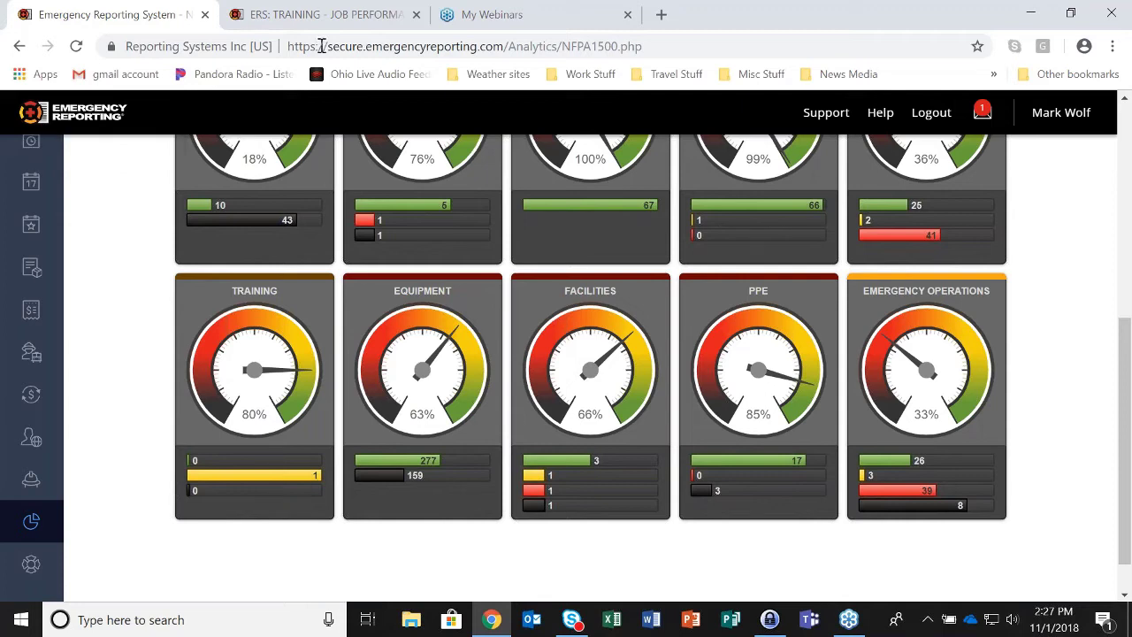
pyautogui.click(336, 18)
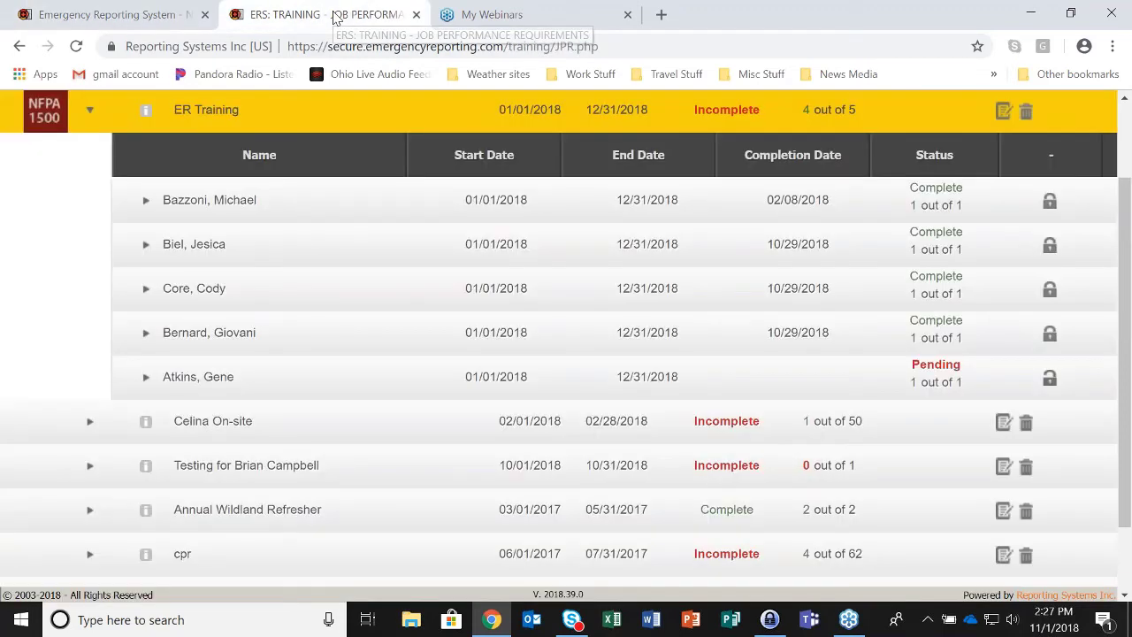
# - Complete the pending trainee's JPR with No Certification, dated 11/01/2018, using the account password
pyautogui.click(1050, 378)
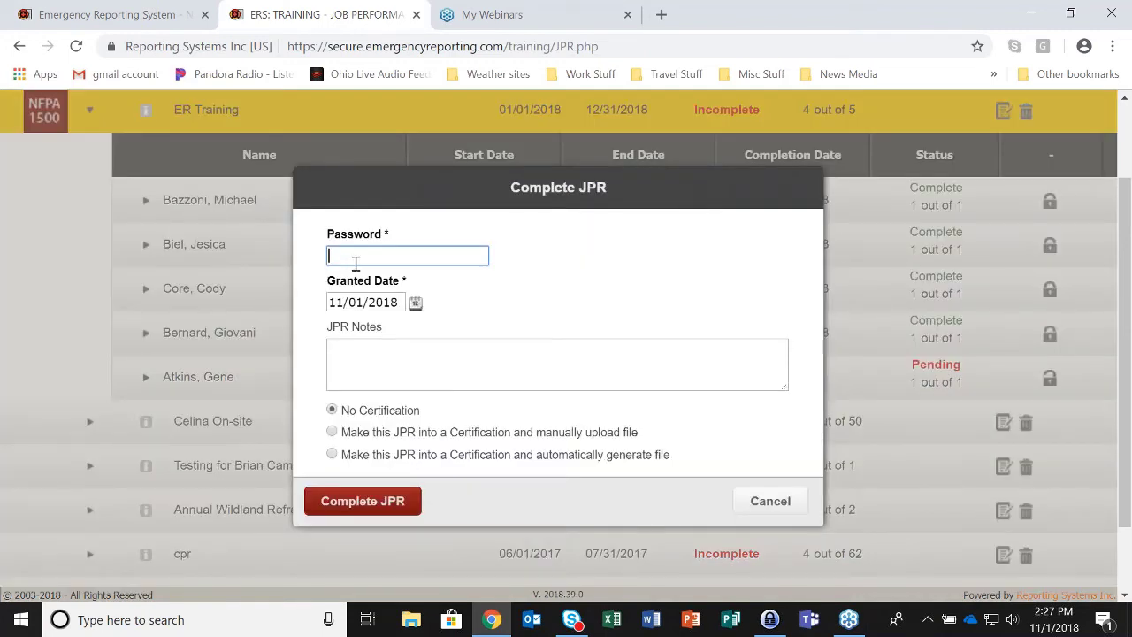
pyautogui.write('••••••')
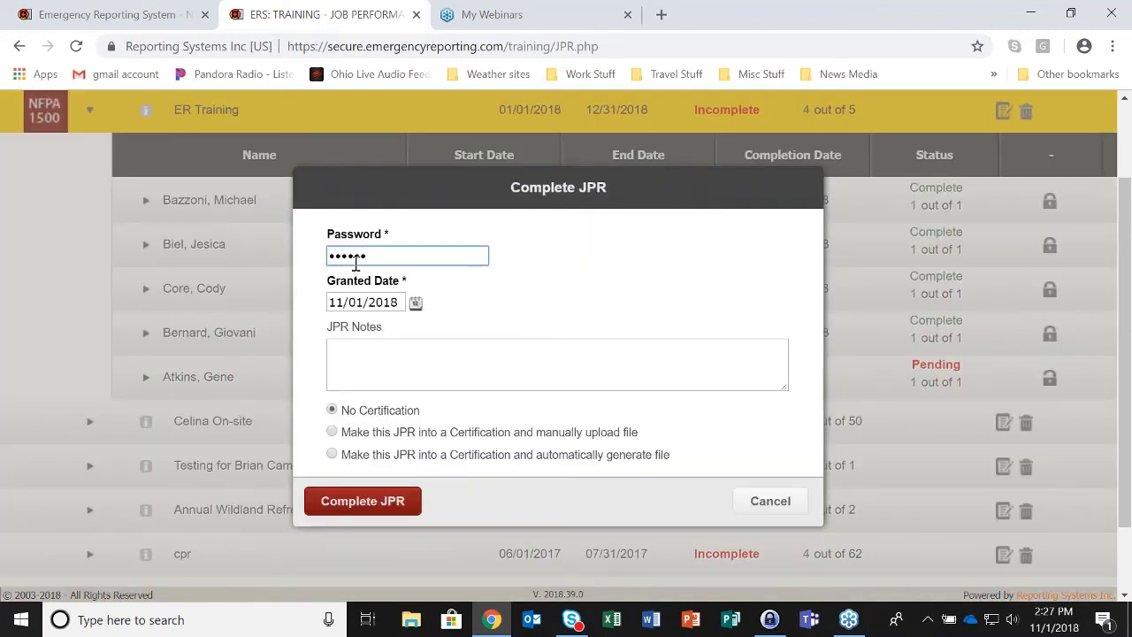
pyautogui.write('••')
pyautogui.click(379, 506)
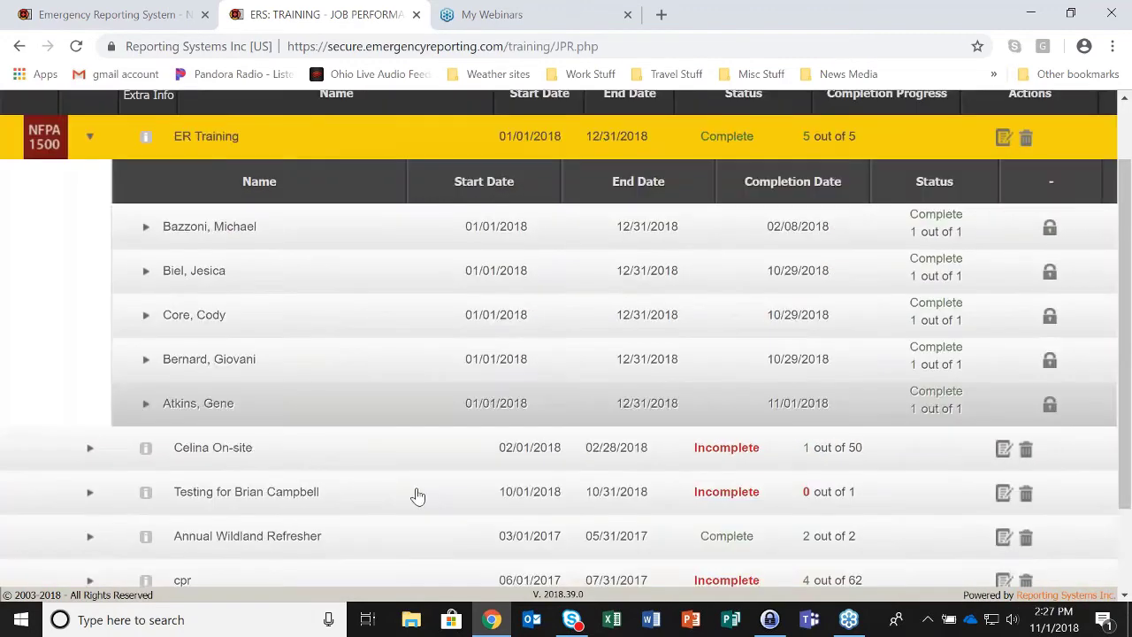
pyautogui.scroll(-1, 417, 495)
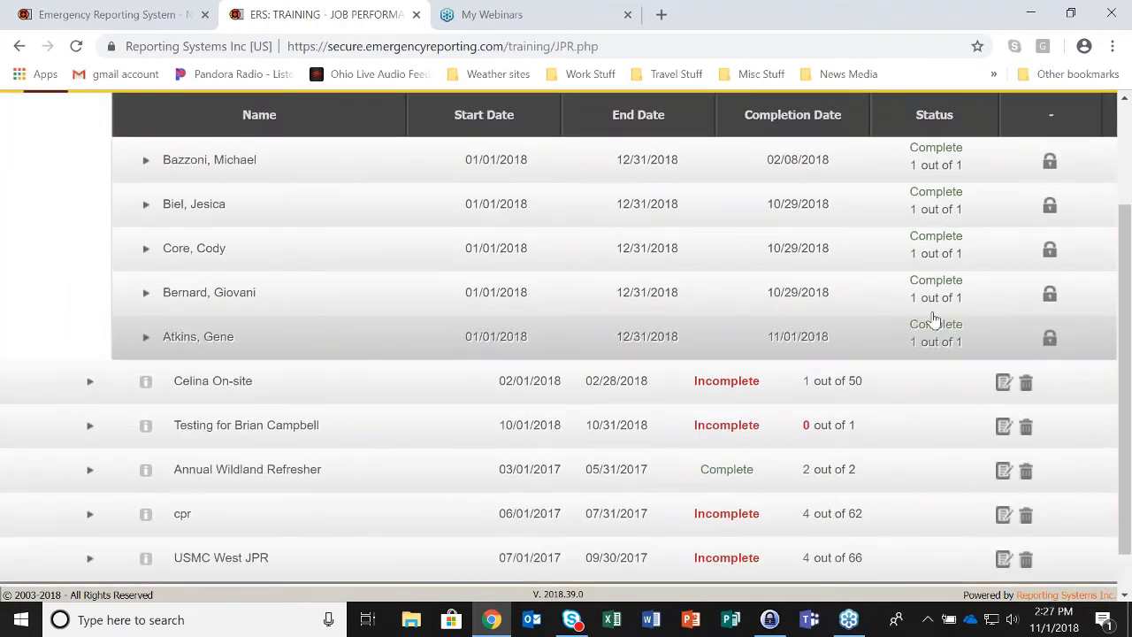
pyautogui.scroll(2, 935, 320)
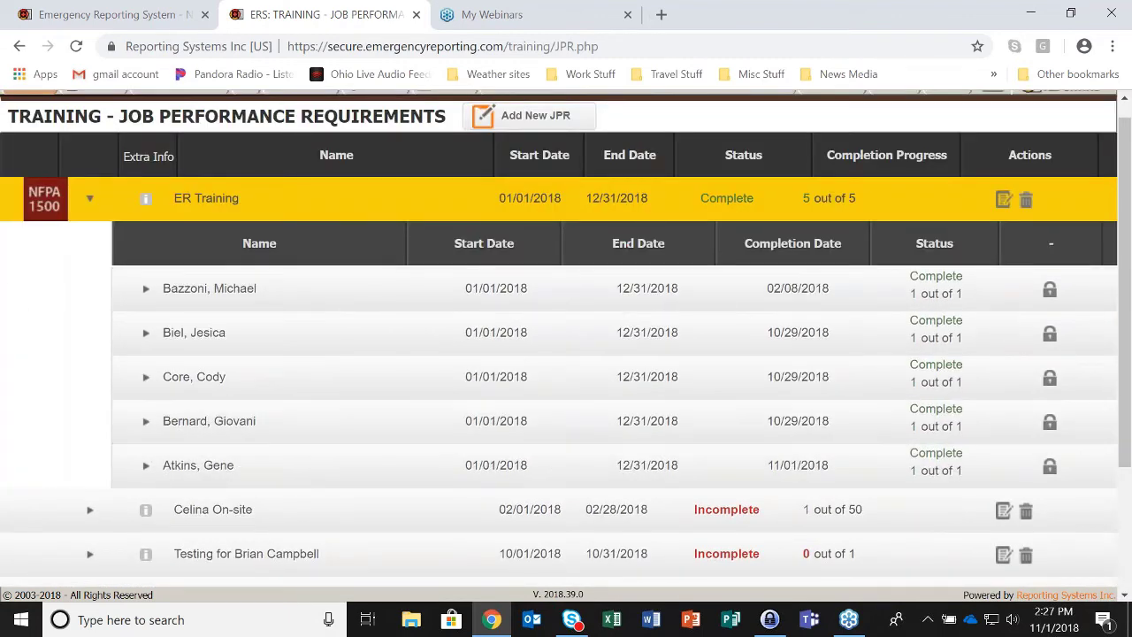
# - Reload the NFPA 1500 dashboard and review the Training gauge at 100% and Equipment bars
pyautogui.click(104, 15)
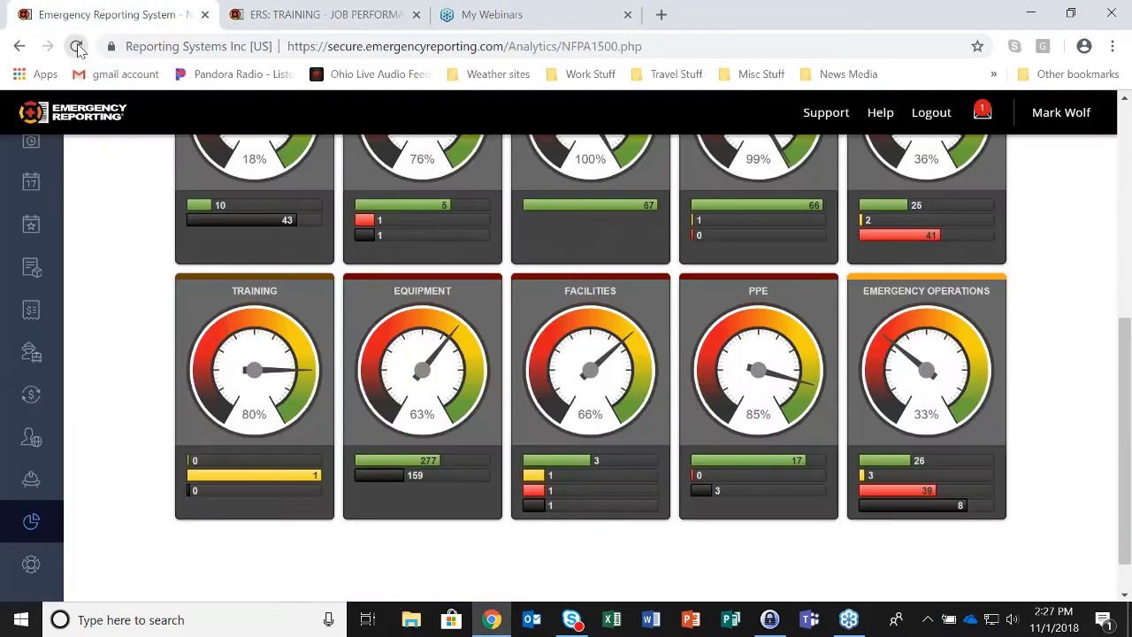
pyautogui.click(77, 47)
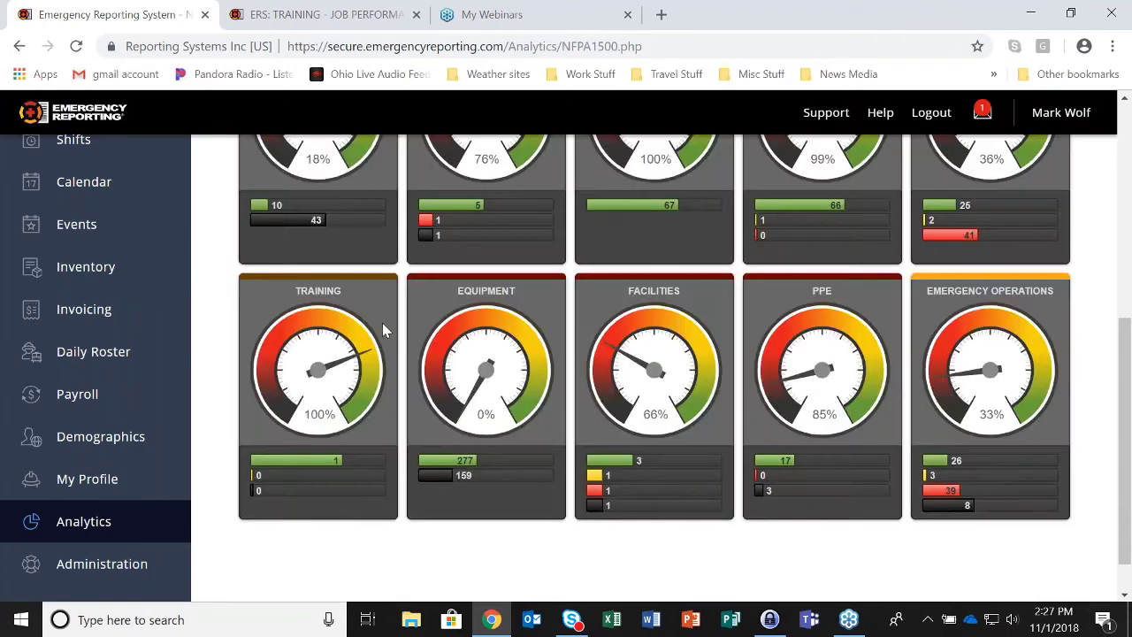
pyautogui.moveTo(344, 470)
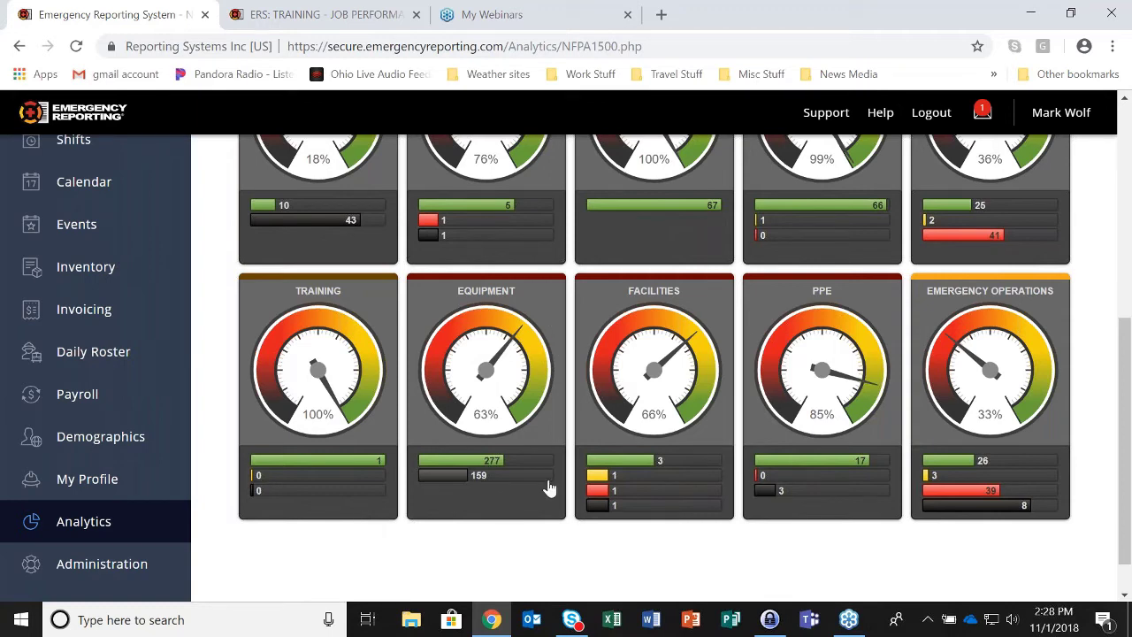
pyautogui.moveTo(514, 465)
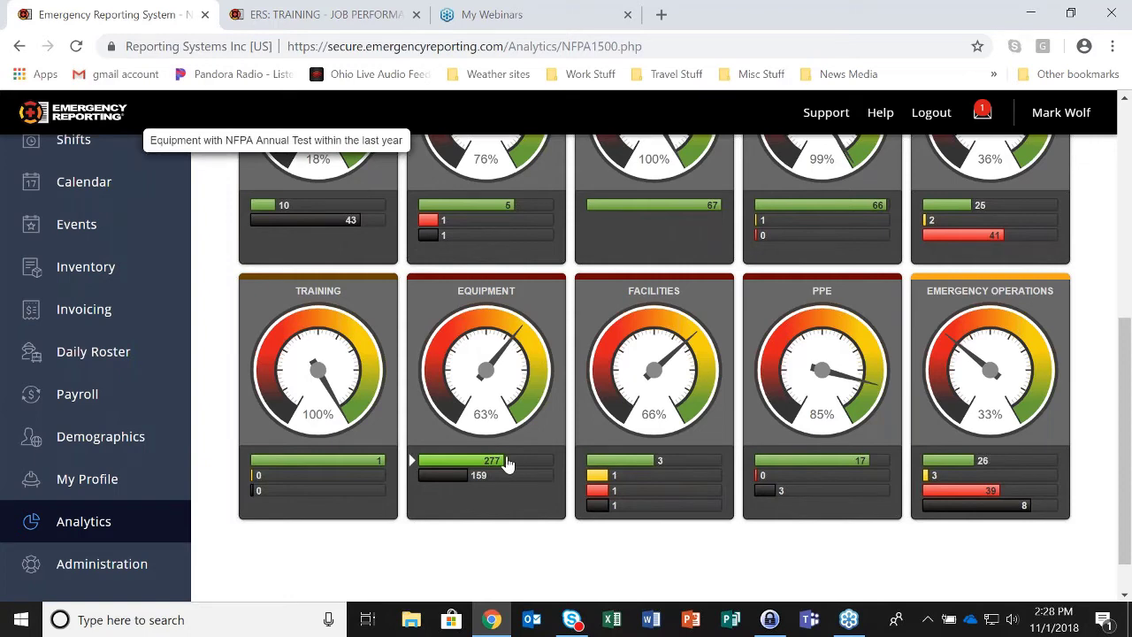
pyautogui.moveTo(451, 483)
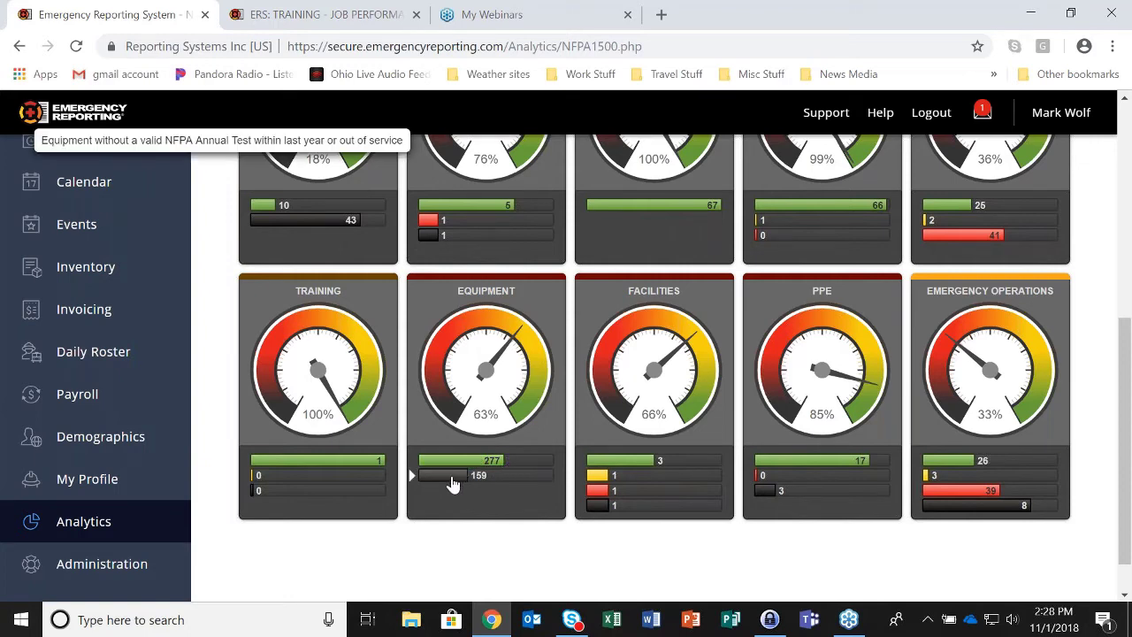